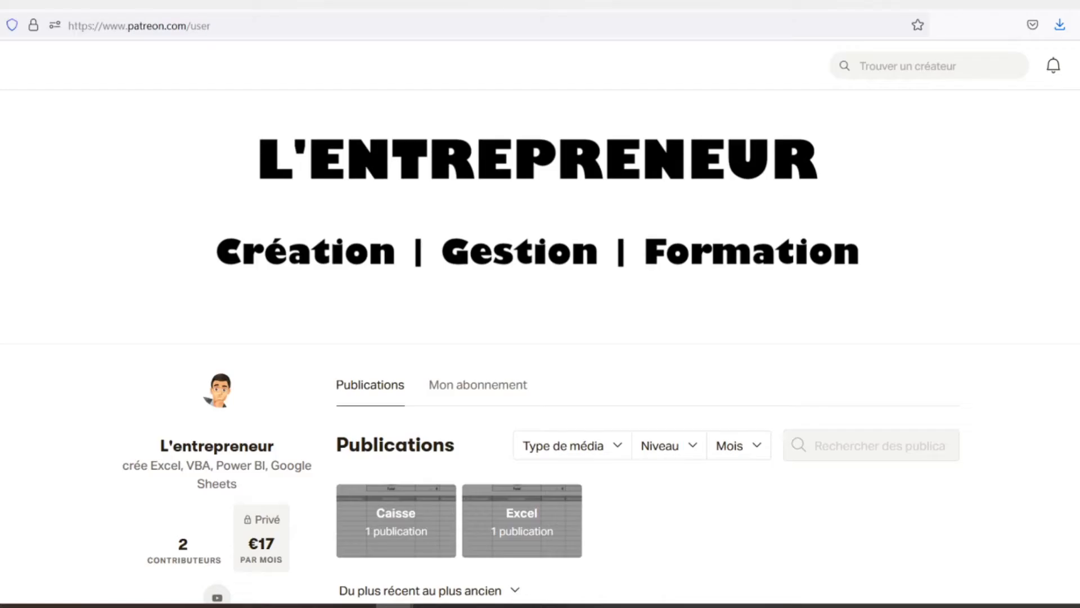
Step: Look through the creator's Patreon publications, including the Feuilles de caisse post and its caisse.xlsx attachment
scroll(540, 338, "down", 3)
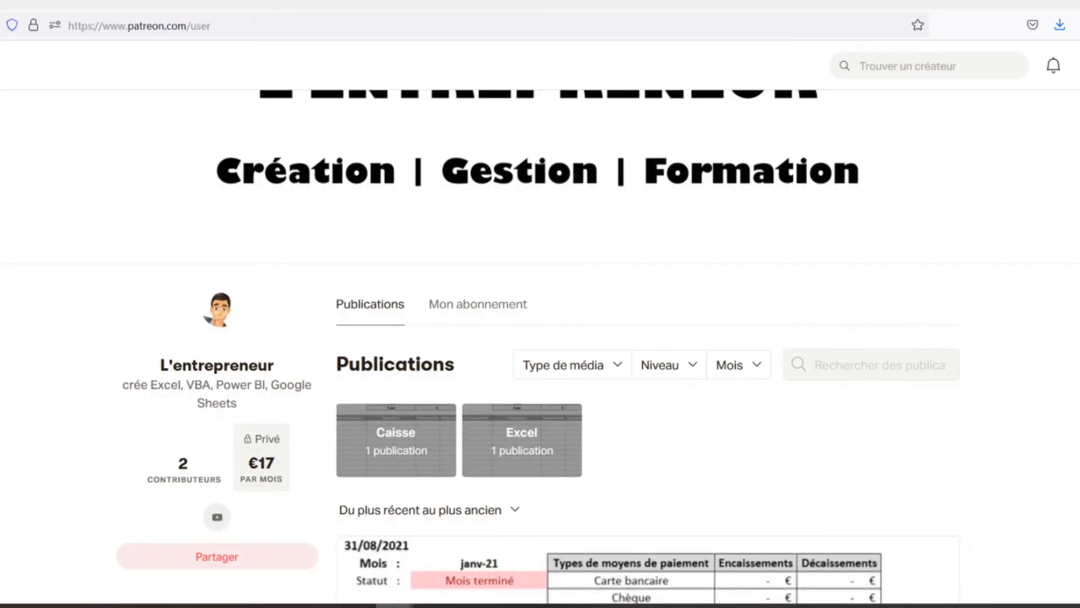
scroll(540, 337, "down", 3)
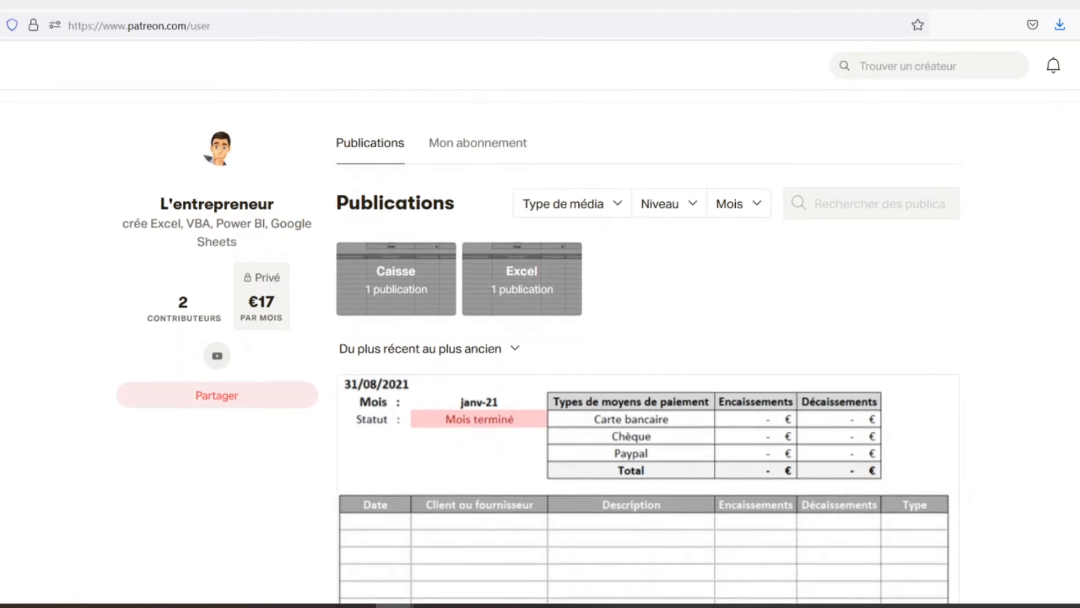
scroll(540, 337, "down", 2)
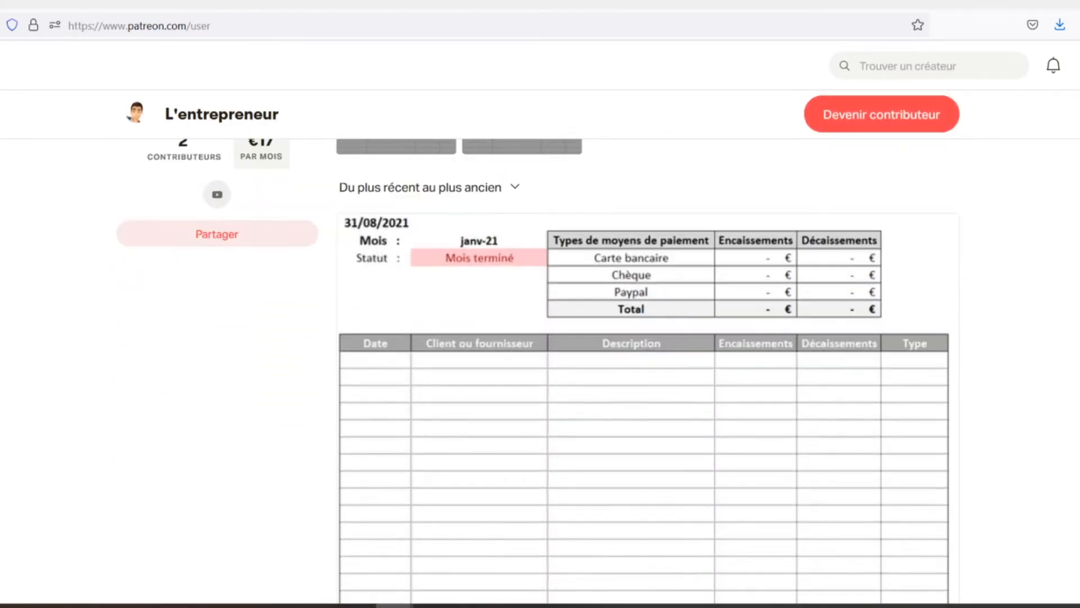
scroll(540, 337, "down", 2)
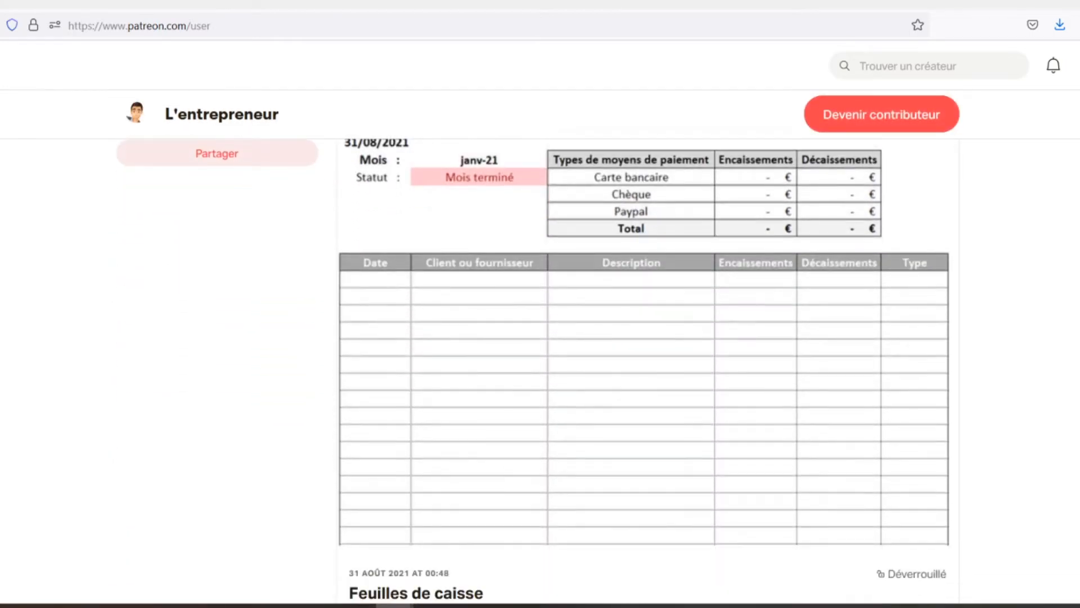
scroll(540, 337, "down", 2)
scroll(540, 338, "down", 2)
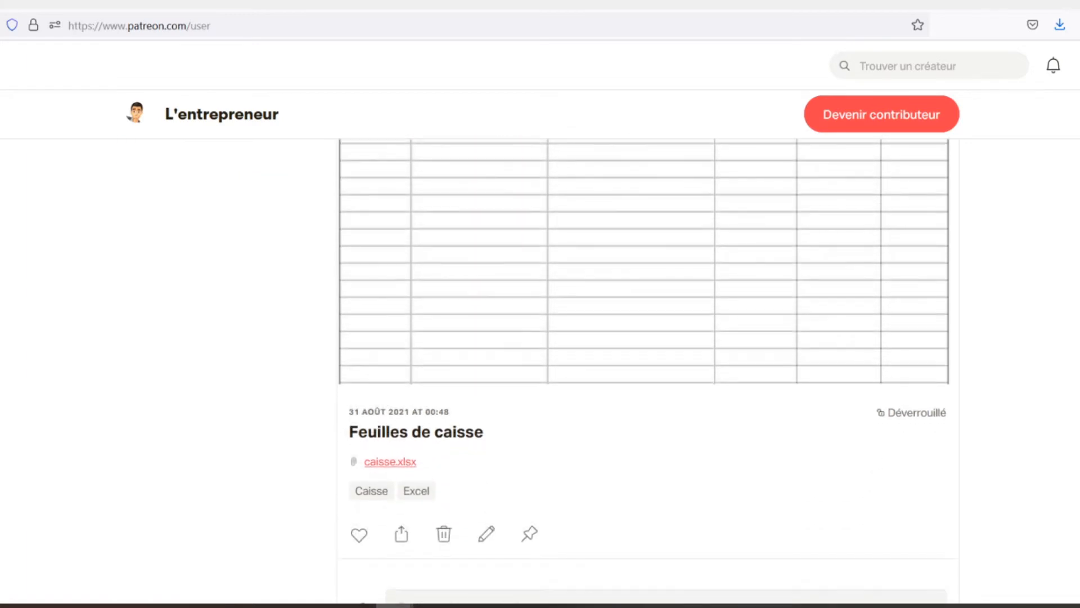
scroll(540, 338, "down", 2)
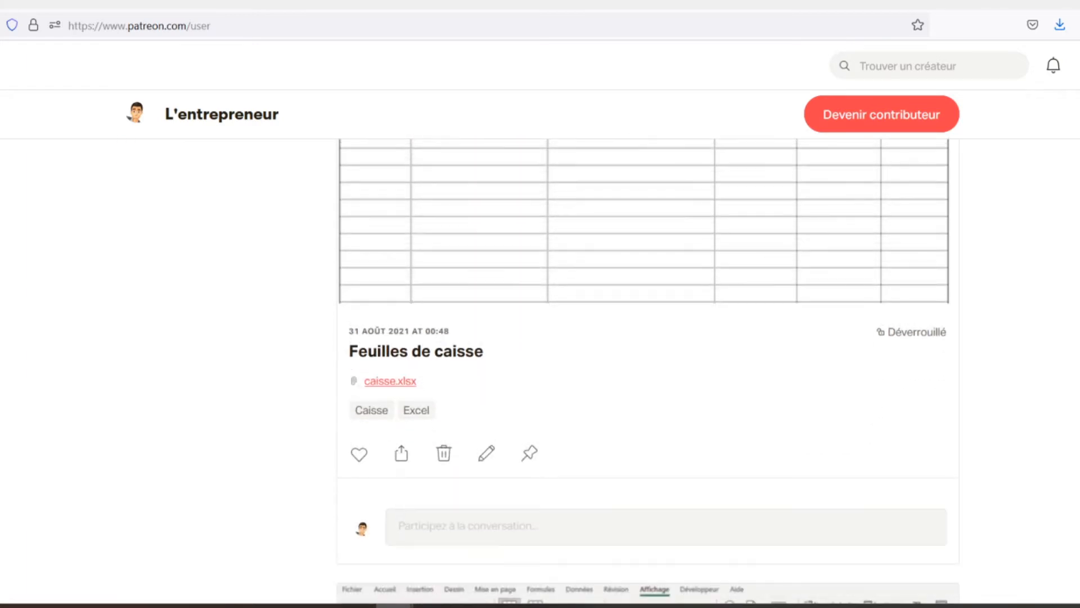
scroll(540, 337, "down", 2)
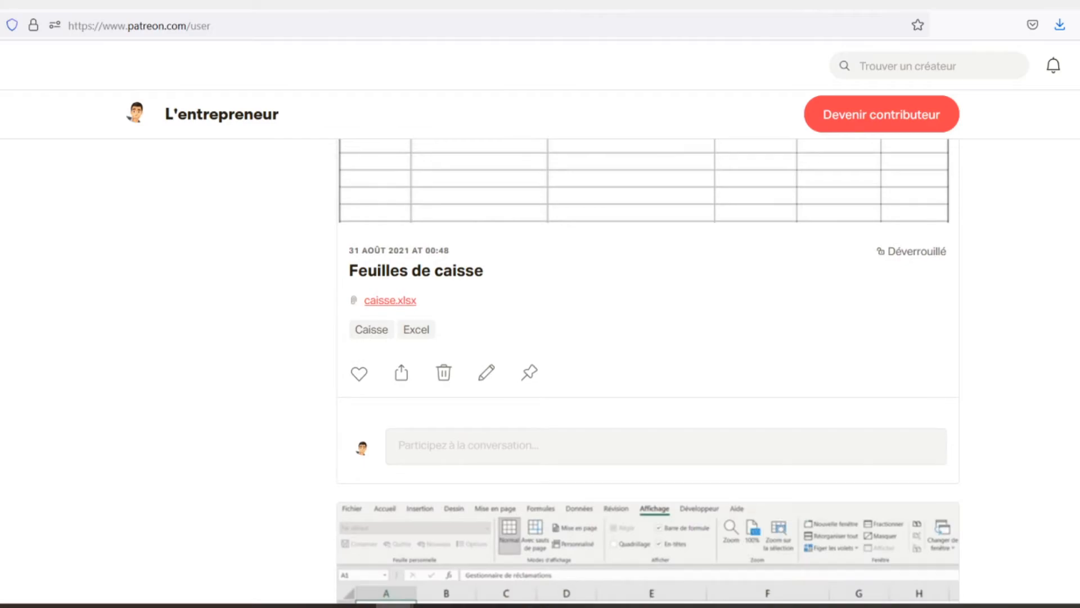
scroll(648, 377, "down", 2)
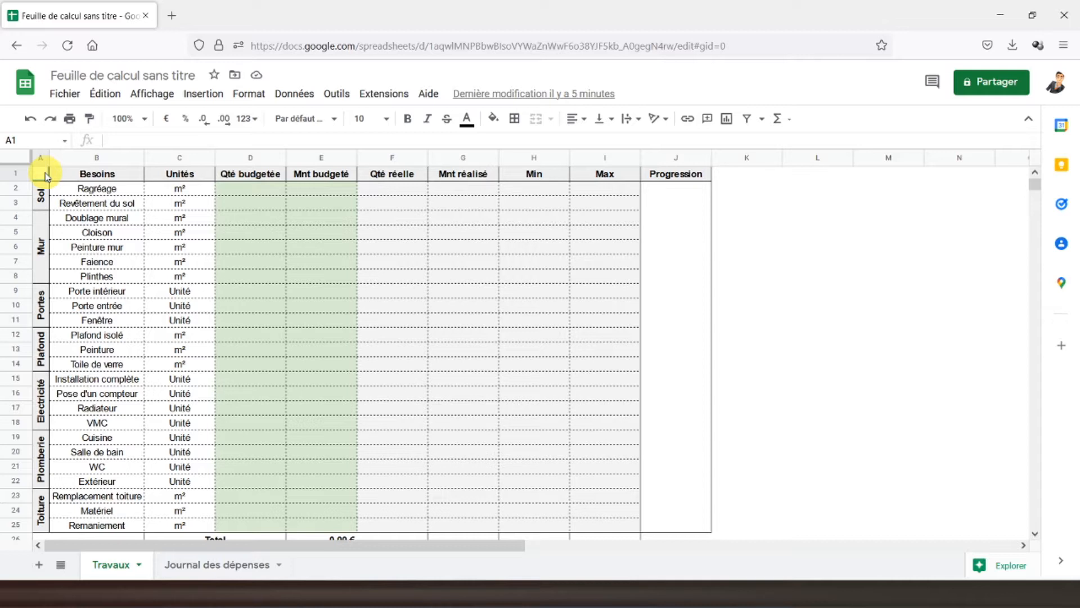
Step: Try a value of 4 in the budgeted quantity and budgeted amount cells for Ragréage, and clear both
left_click(247, 194)
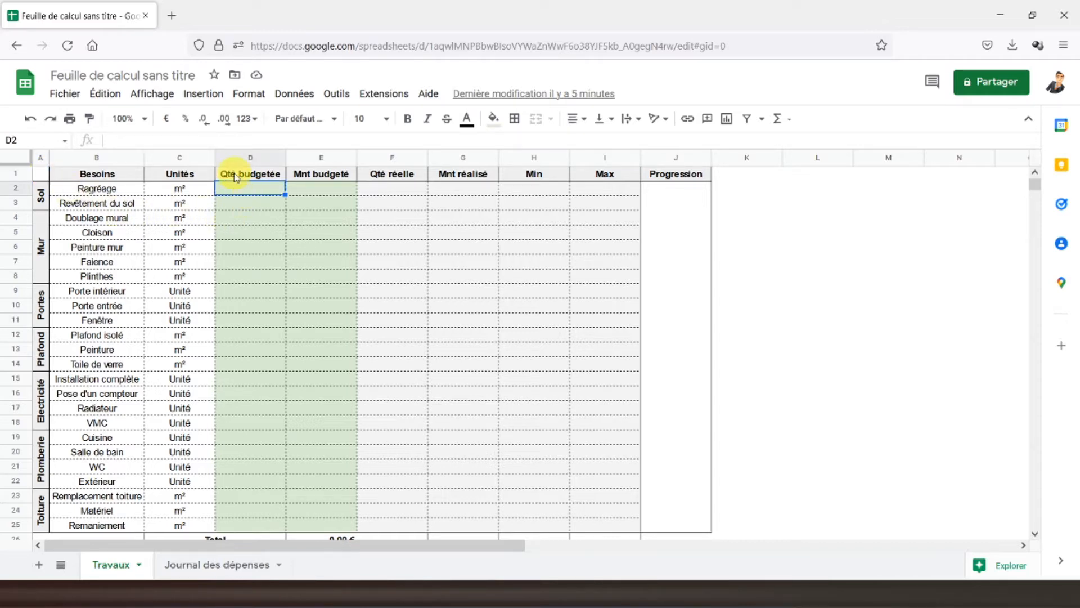
type("4")
key("Return")
left_click(242, 192)
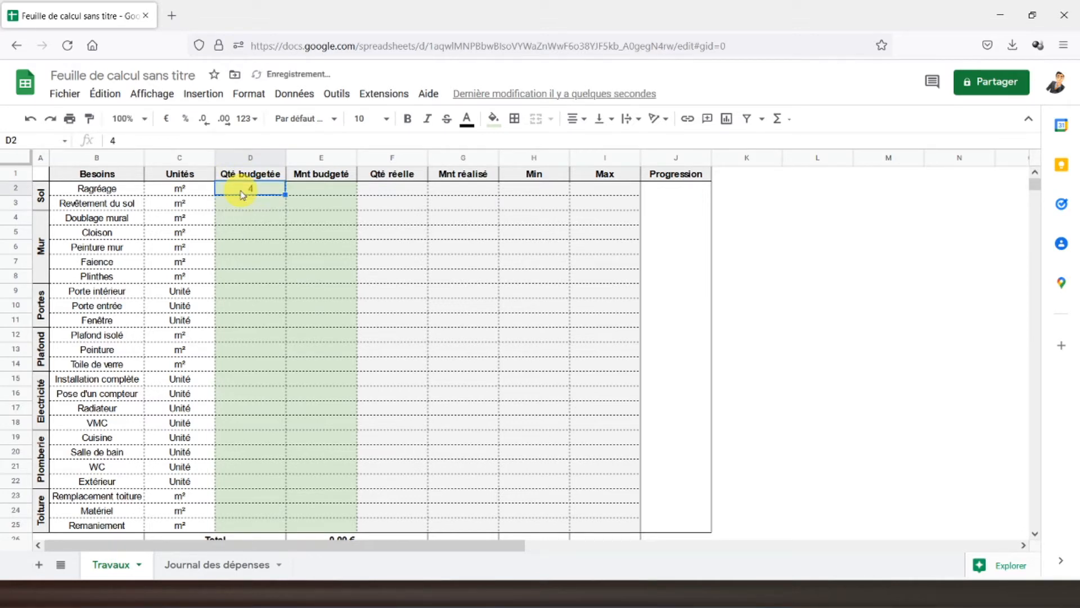
left_click(318, 193)
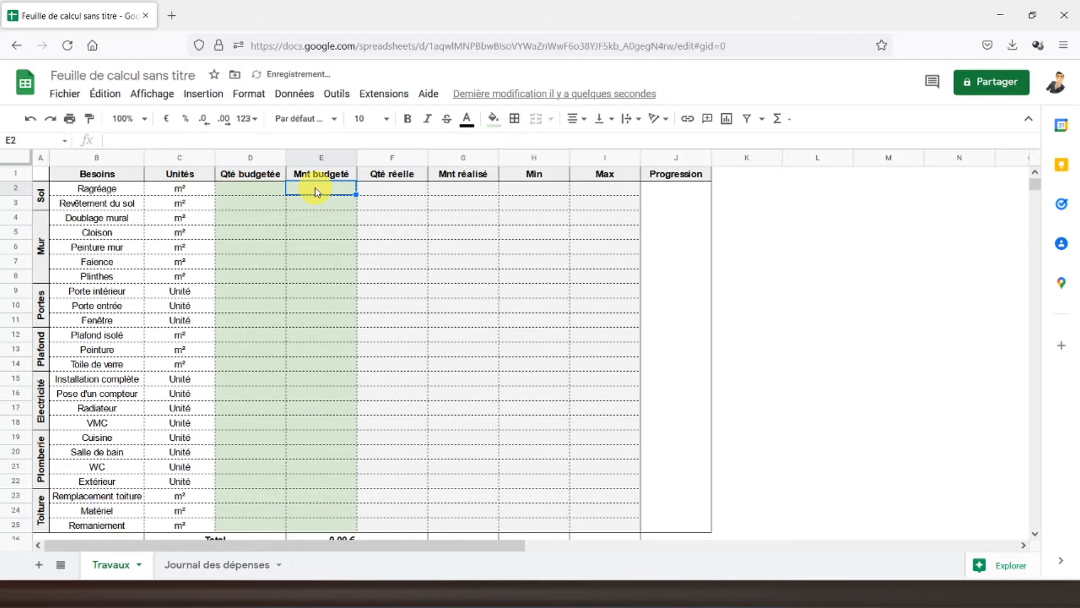
type("4")
key("Return")
left_click(315, 189)
key("Delete")
left_click(386, 191)
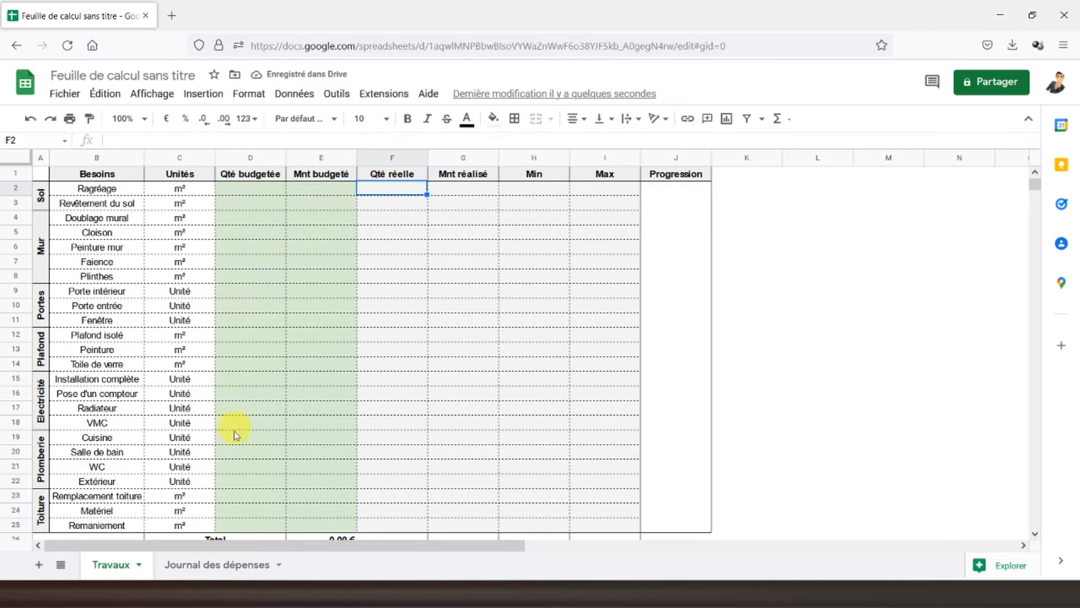
Step: Open data validation for the Type de dépense cells B2:B40 on the Journal des dépenses sheet, using a list from a range
left_click(204, 565)
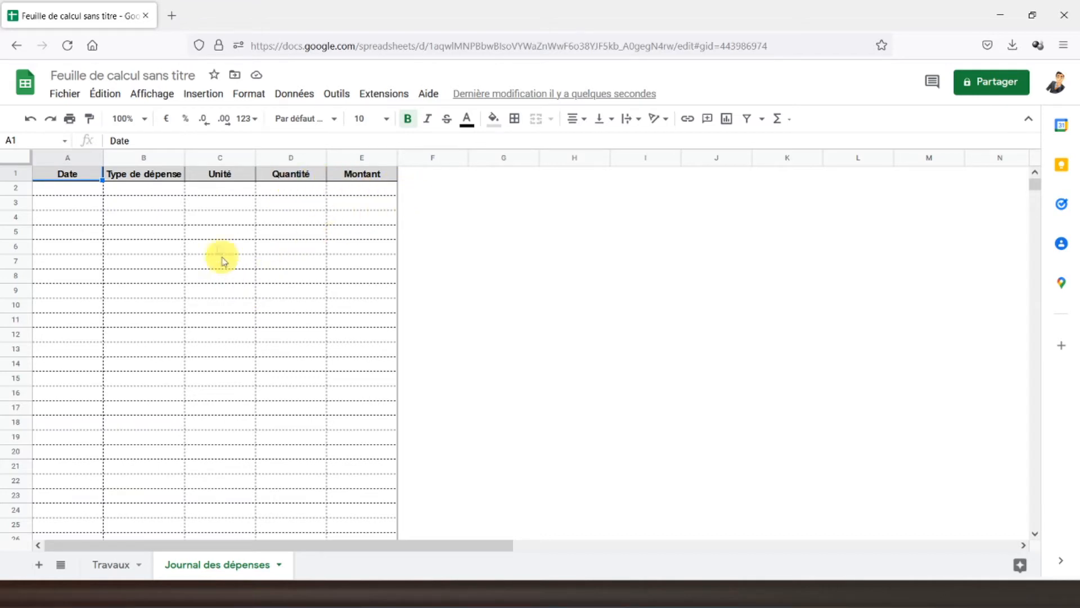
left_click_drag(154, 192, 127, 405)
scroll(186, 319, "up", 5)
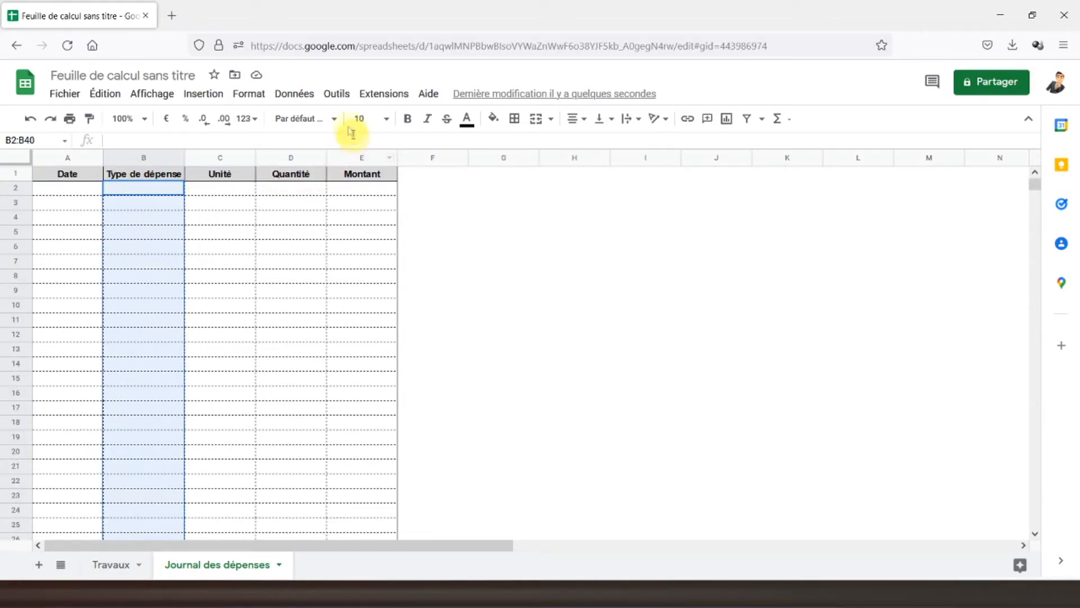
left_click(293, 94)
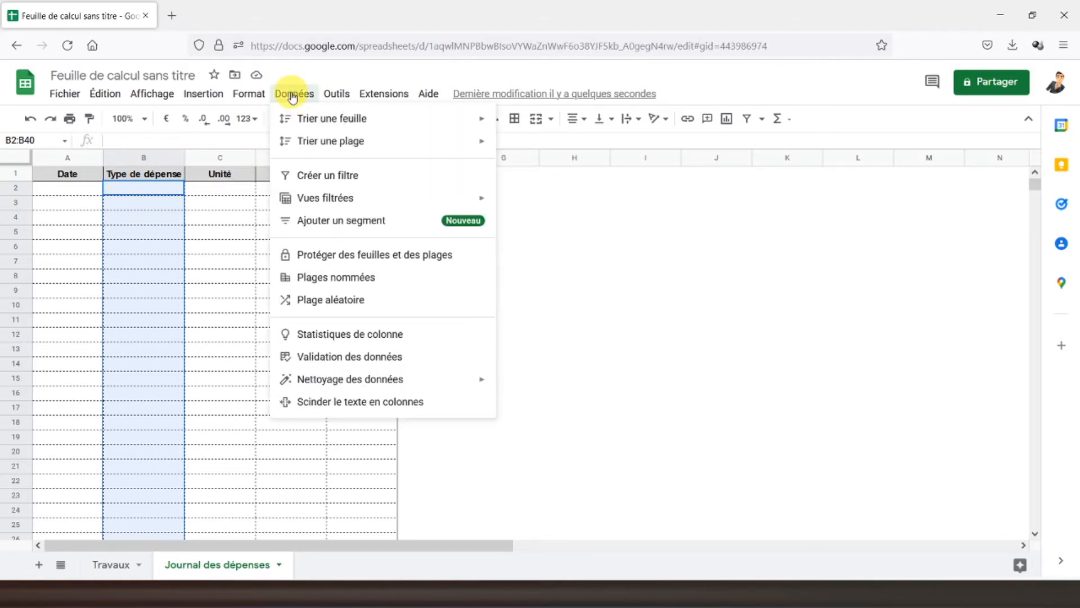
left_click(333, 355)
left_click(647, 279)
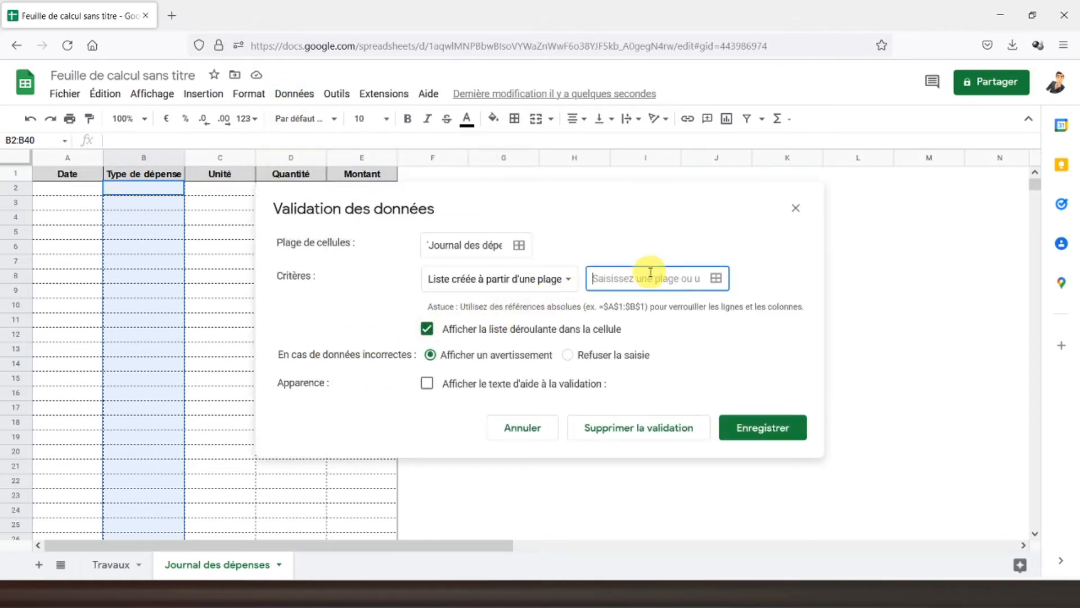
Step: Set the validation list's source to the Besoins entries in Travaux!B2:B25 and save the rule
left_click(714, 278)
left_click(114, 569)
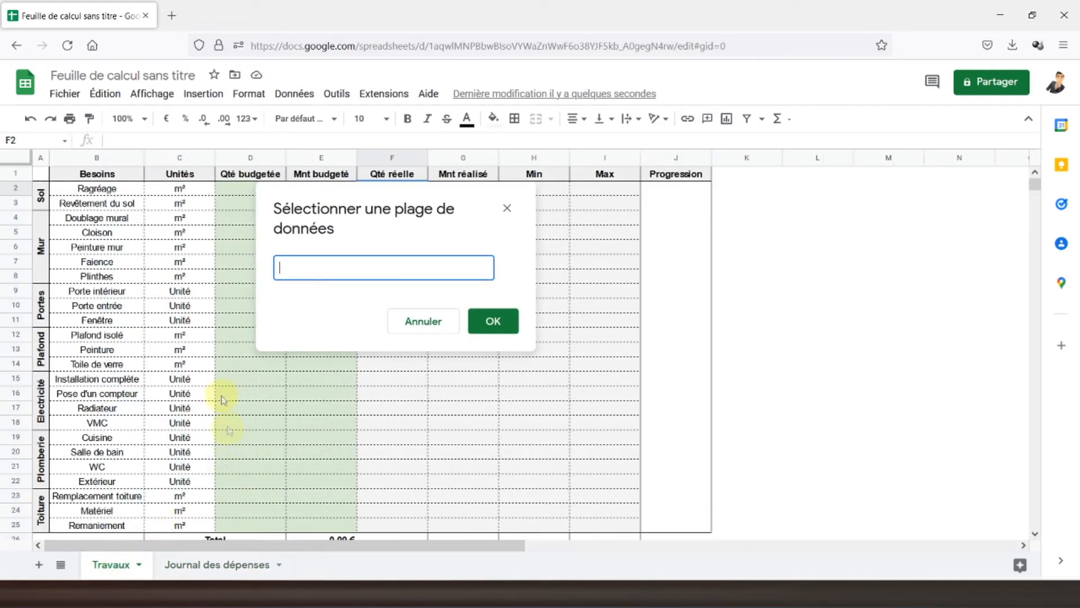
left_click_drag(93, 192, 107, 473)
scroll(97, 412, "up", 2)
left_click(485, 325)
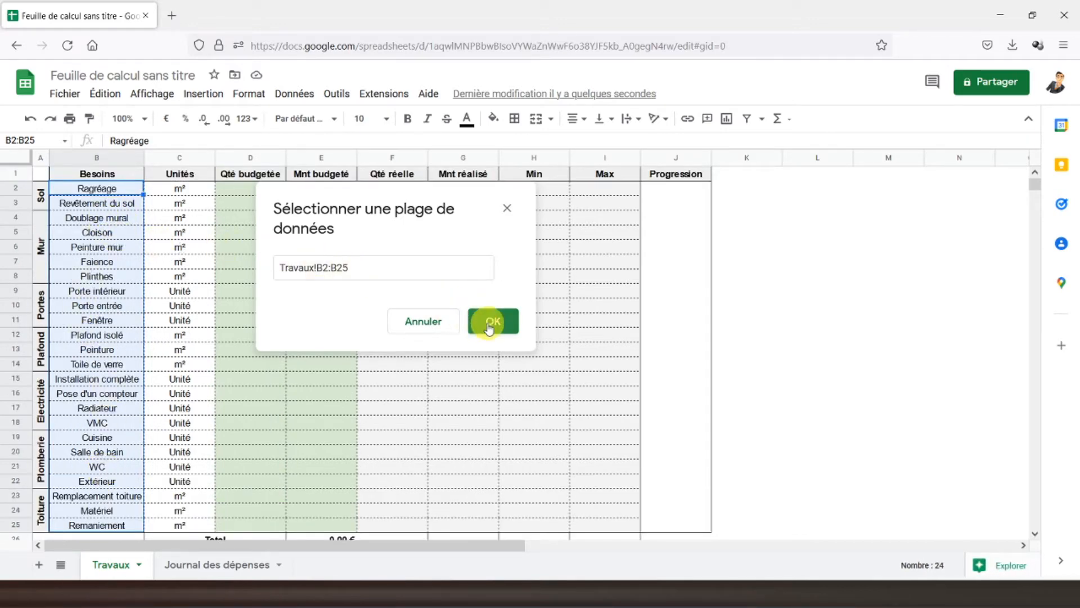
left_click(754, 432)
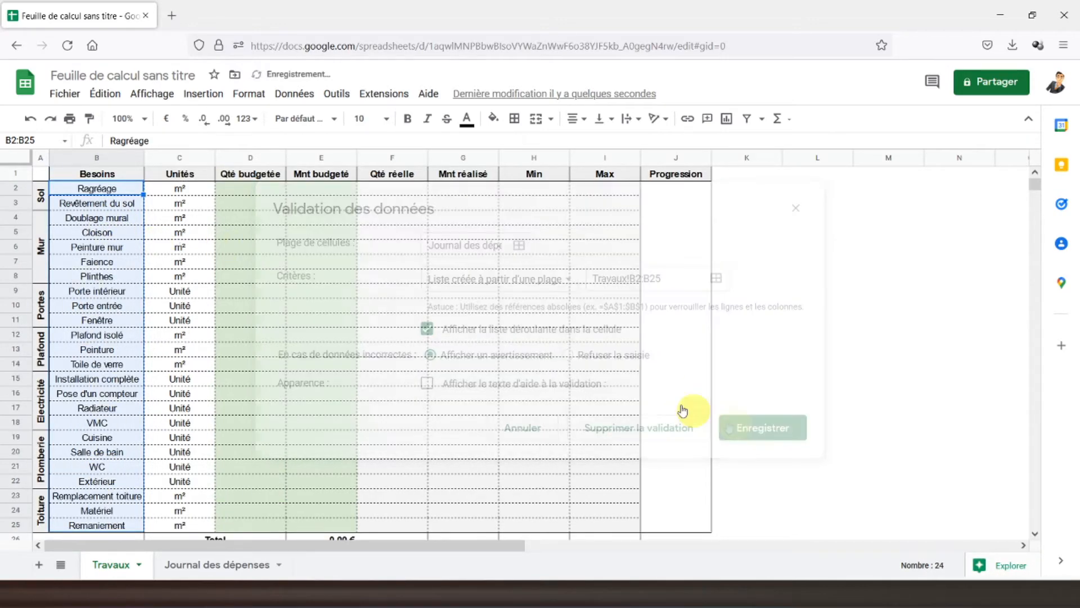
Step: Choose Ragréage from the dropdown list in cell B2 of the Journal des dépenses sheet
left_click(211, 565)
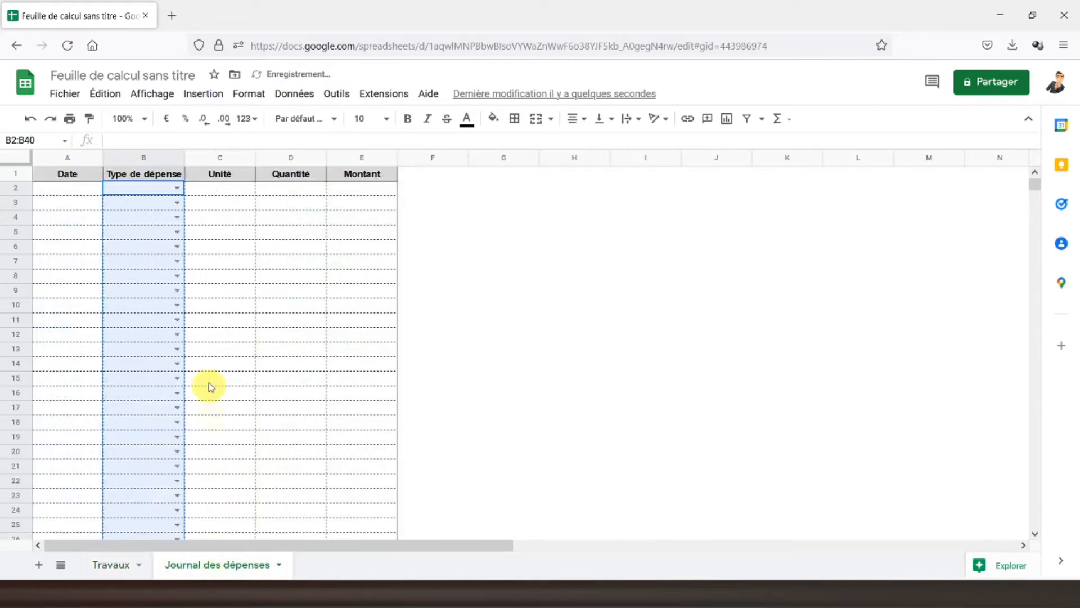
left_click(148, 189)
left_click(178, 192)
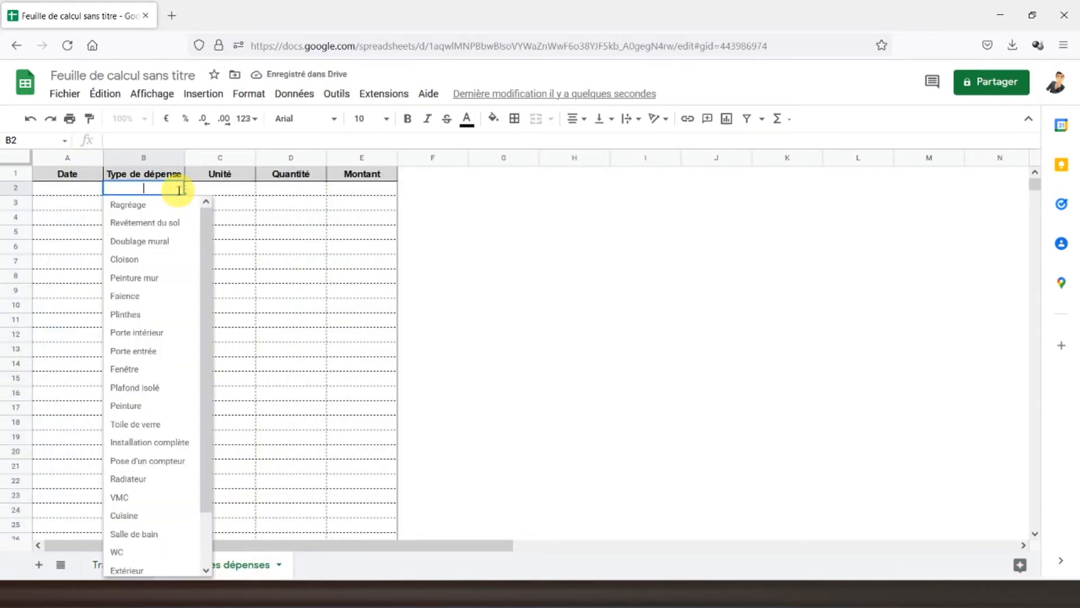
scroll(161, 422, "down", 1)
scroll(161, 422, "up", 1)
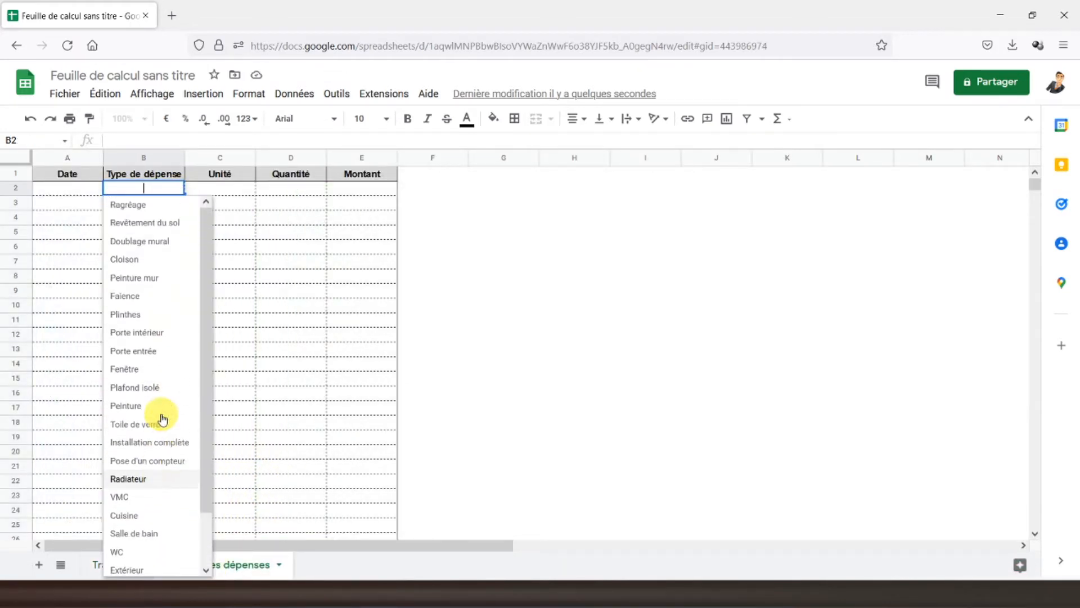
left_click(125, 207)
Step: Start a formula in the first Unité cell, C2, with RECHERCHEV nested in SIERREUR and B2 as the lookup value
left_click(223, 194)
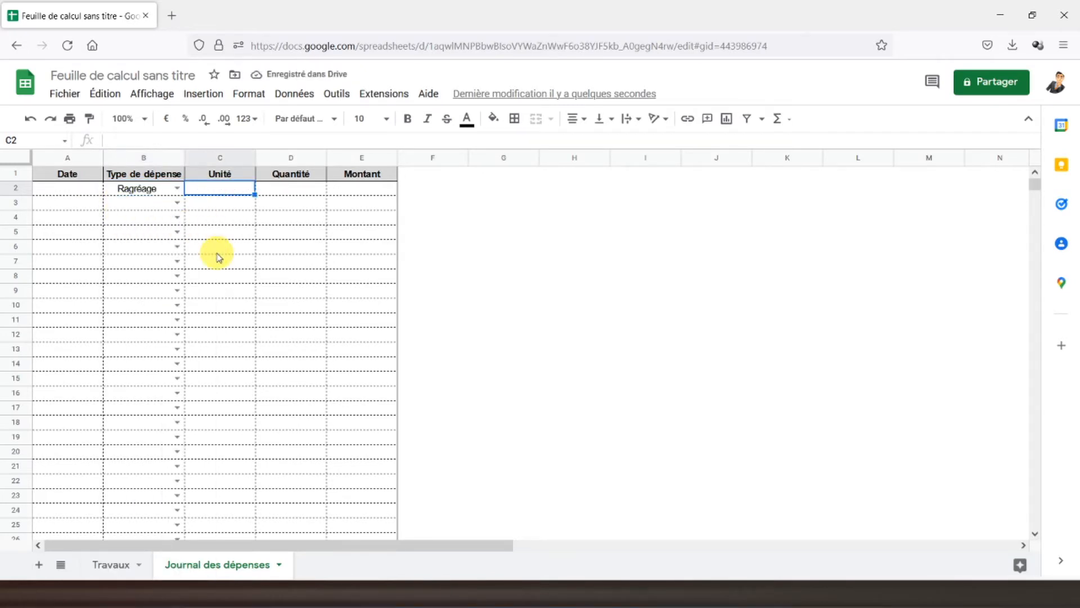
type("=si")
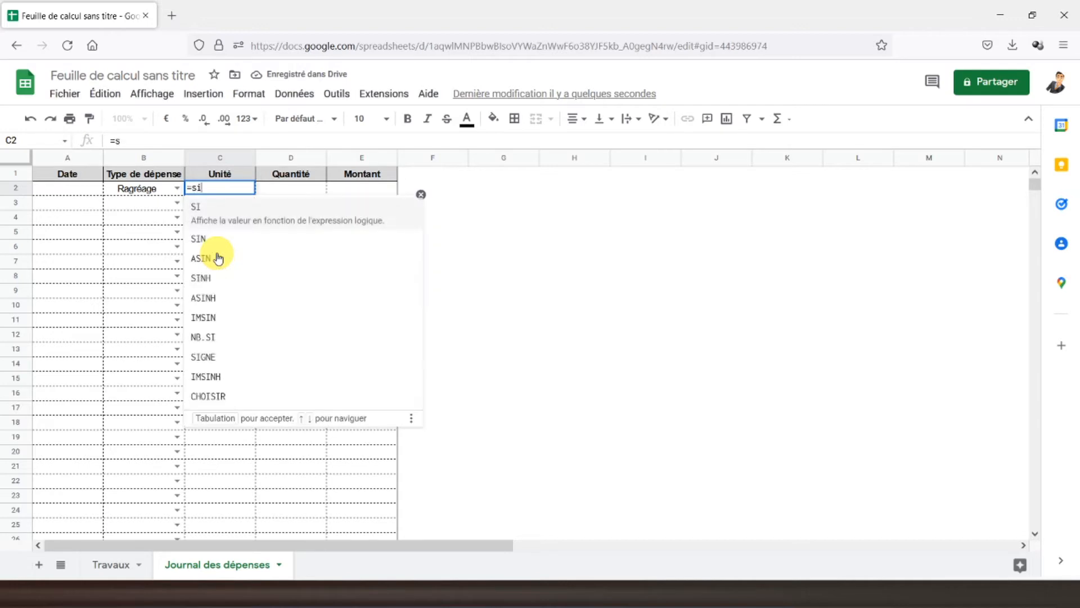
type("erreur(")
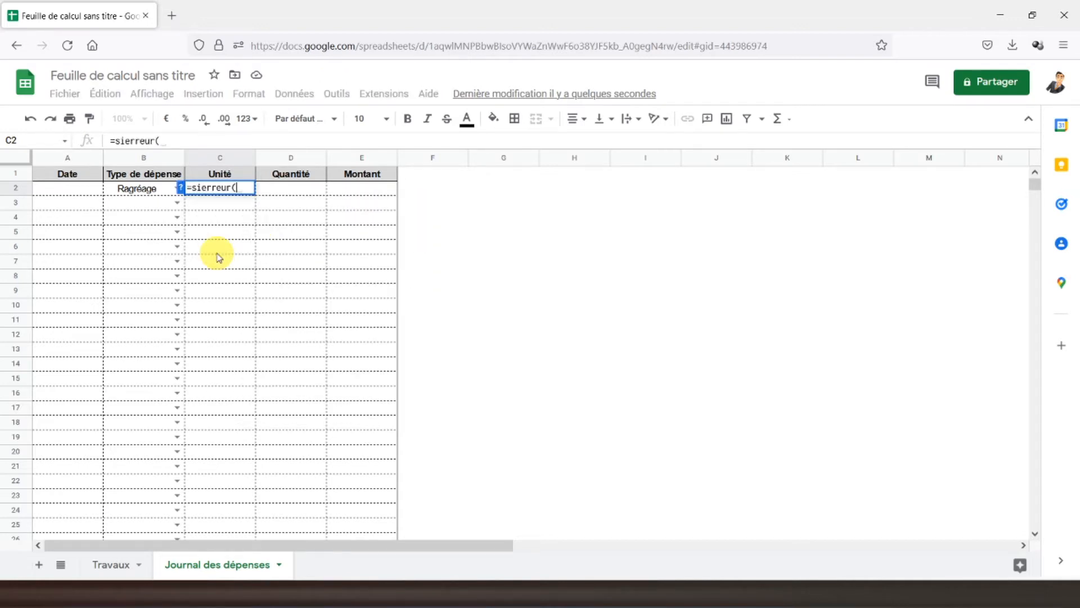
type("recher")
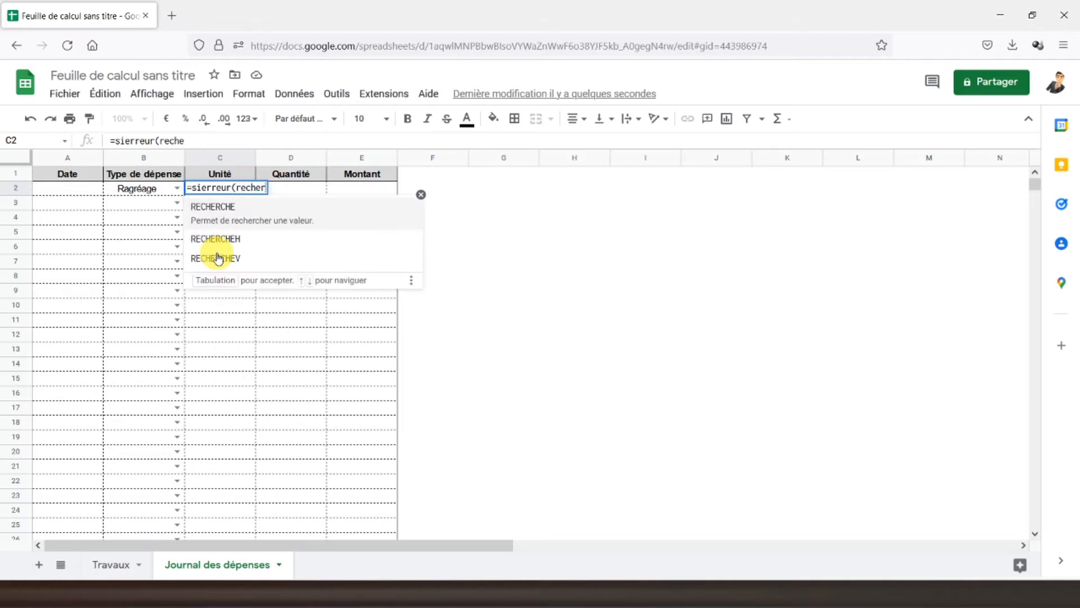
type("chev(")
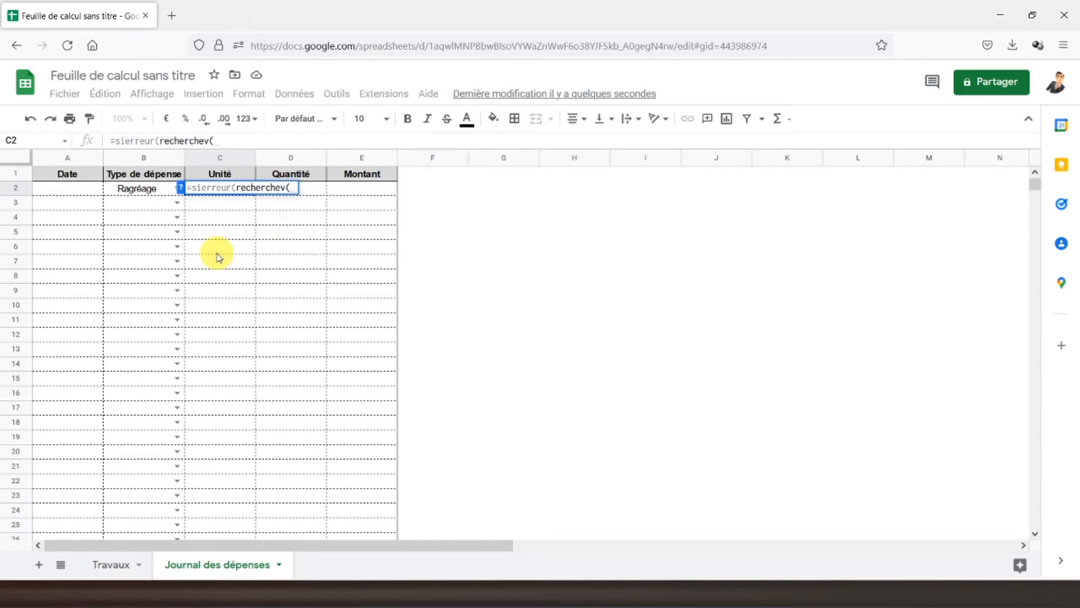
left_click(139, 190)
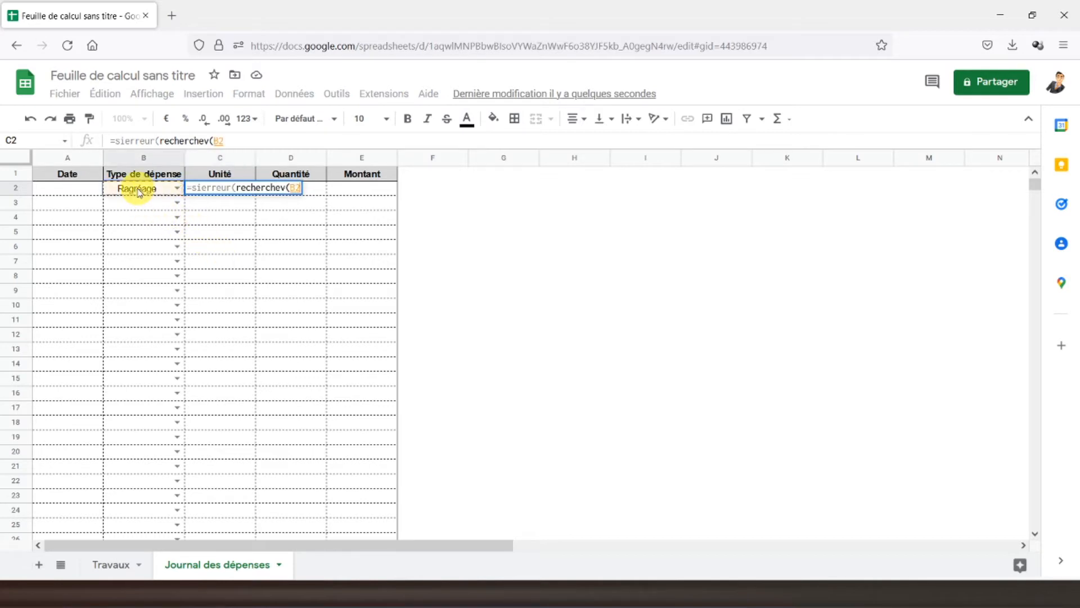
type(";")
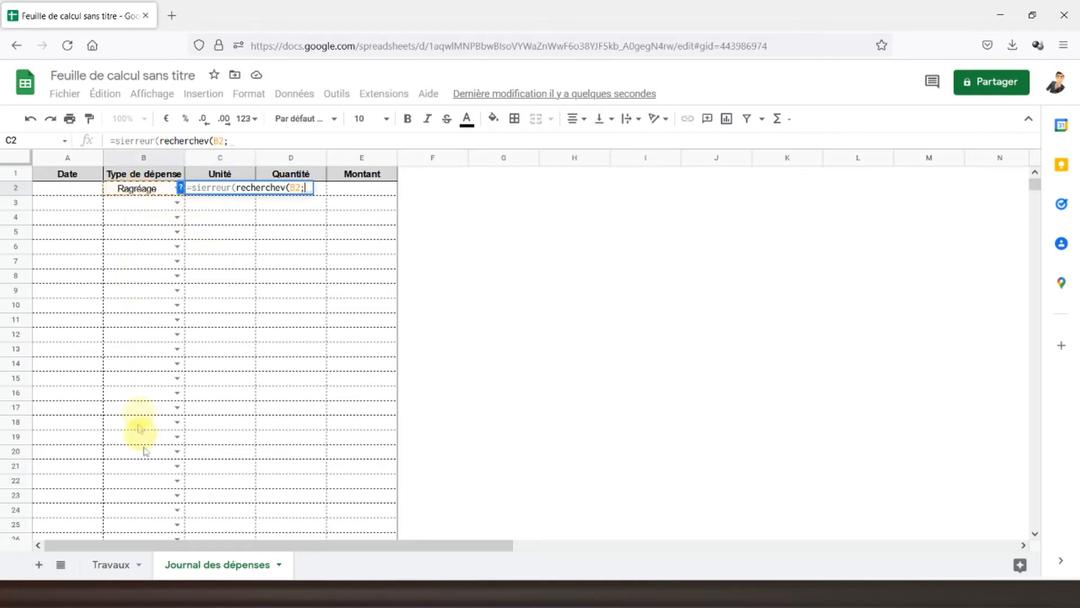
Step: Complete the C2 formula with the lookup range Travaux!B2:C25, column index 2 and FAUX for an exact match
left_click(106, 565)
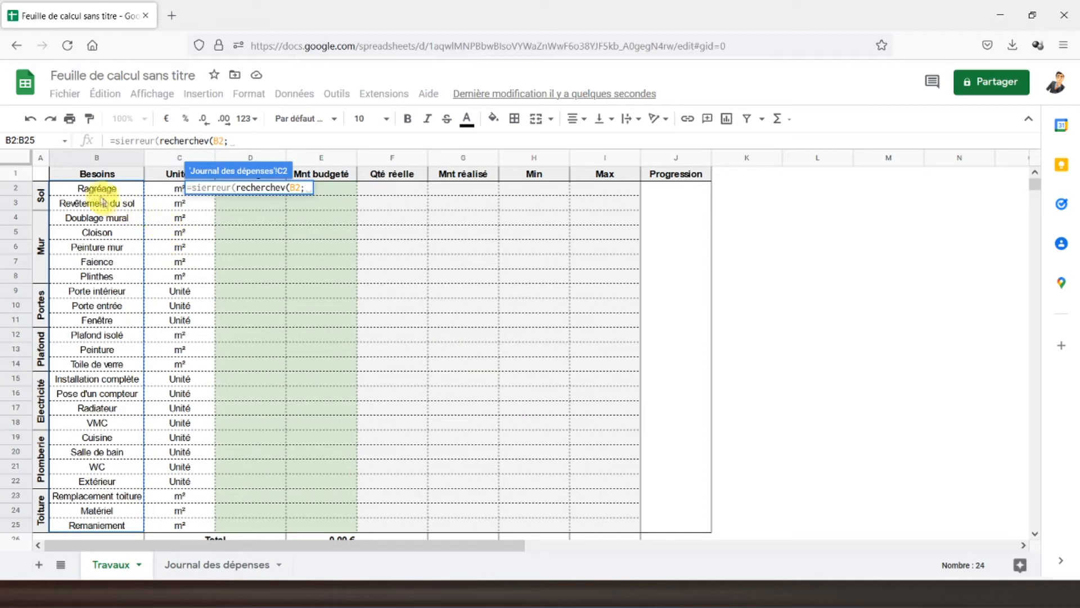
left_click_drag(91, 193, 205, 533)
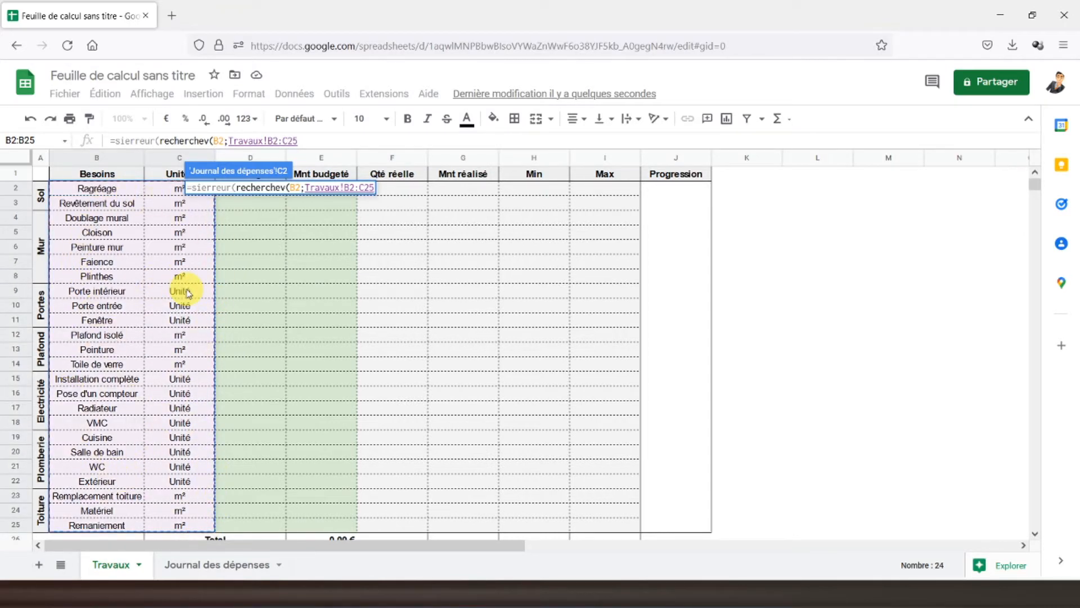
type(";")
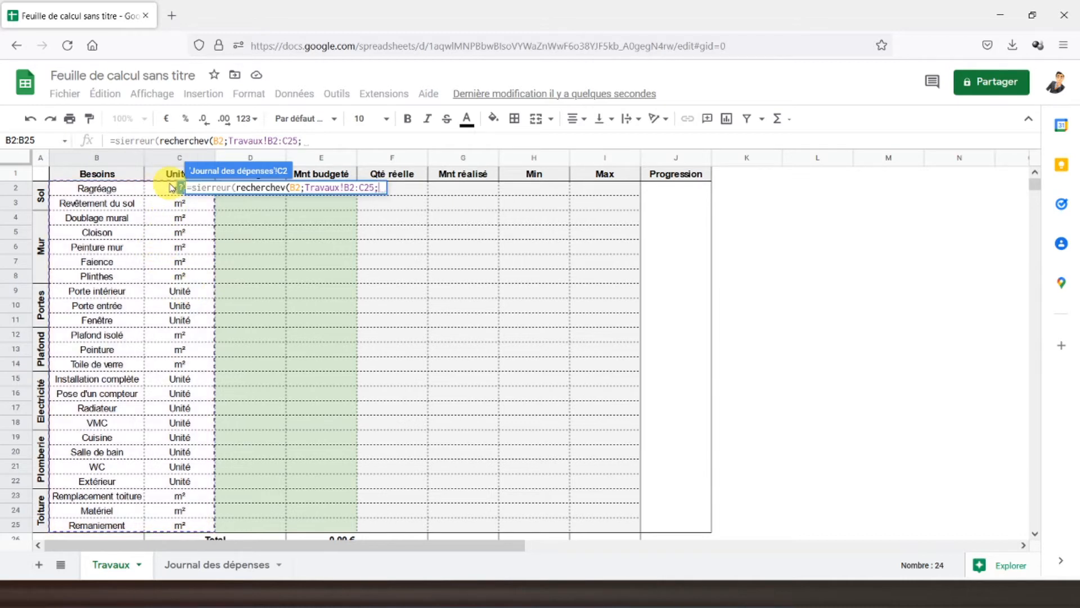
type("2")
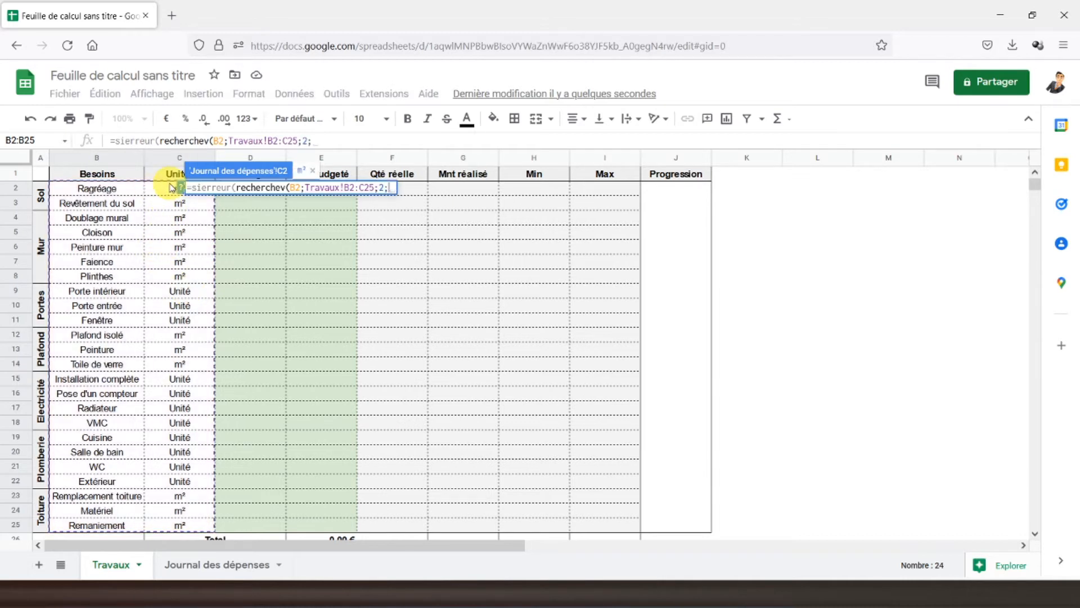
type(";faux)")
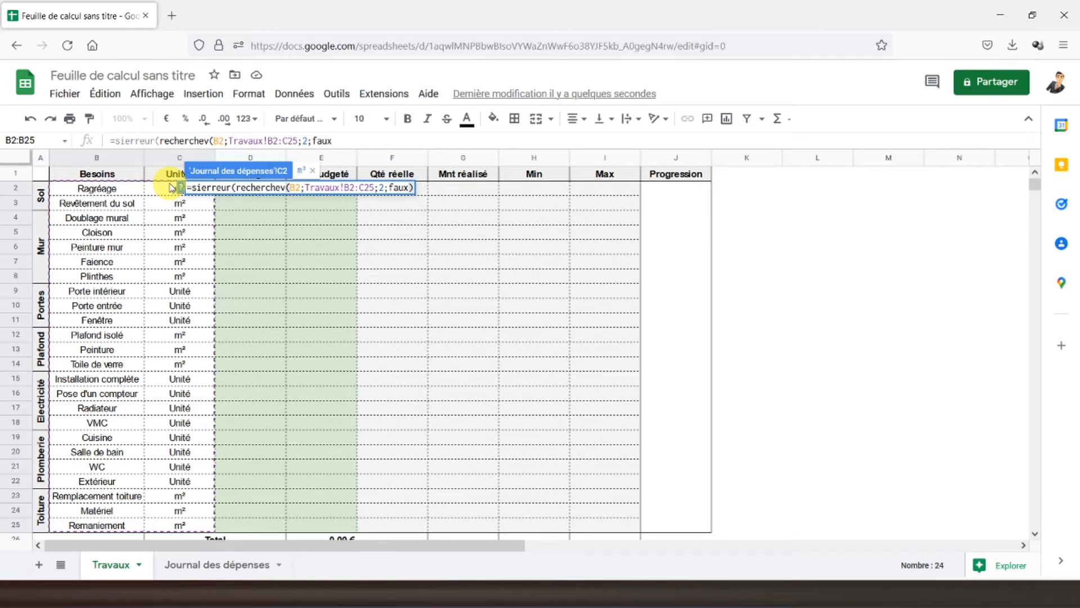
key("Return")
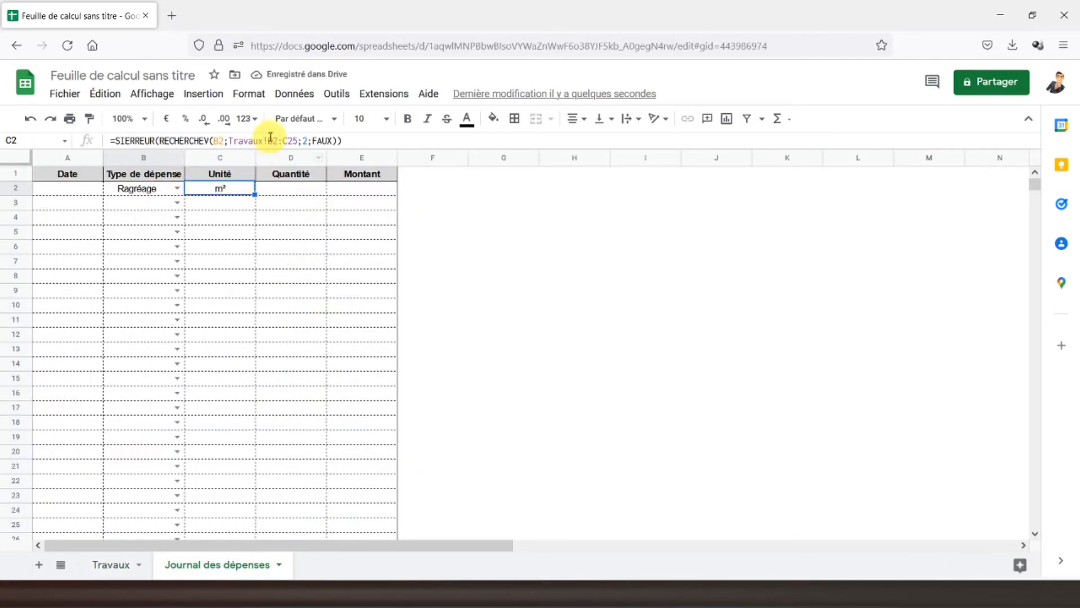
Step: Make the lookup range in the C2 formula absolute as Travaux!$B$2:$C$25
left_click(273, 141)
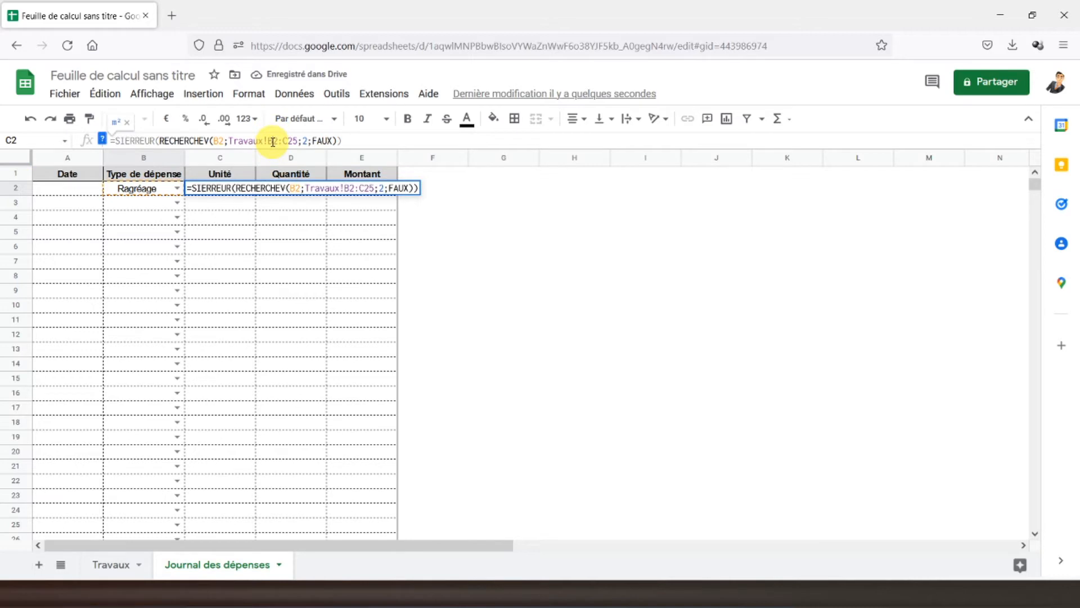
key("F4")
key("Return")
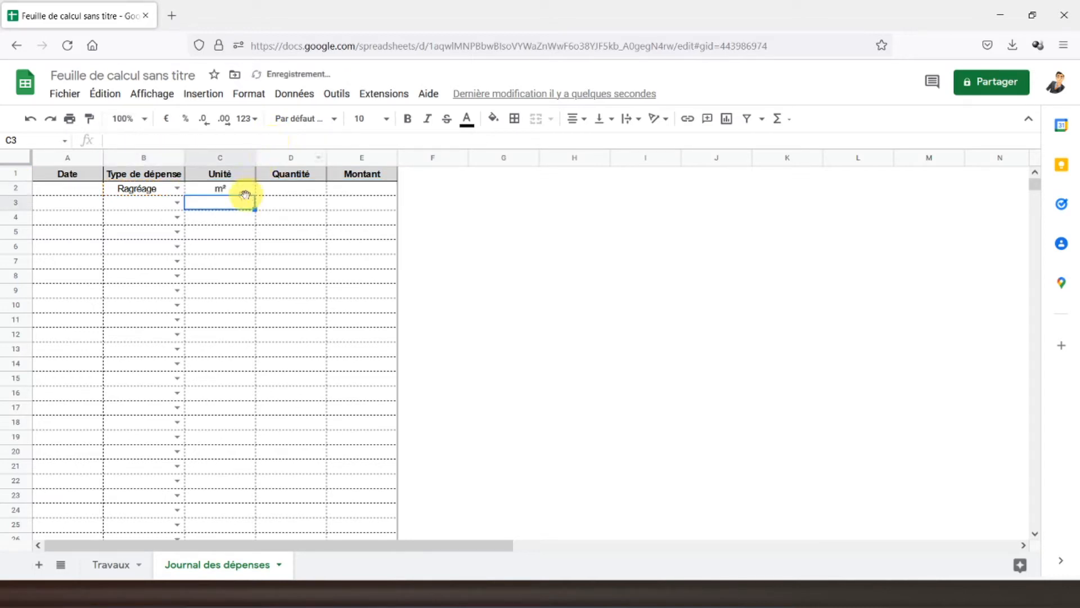
left_click(241, 191)
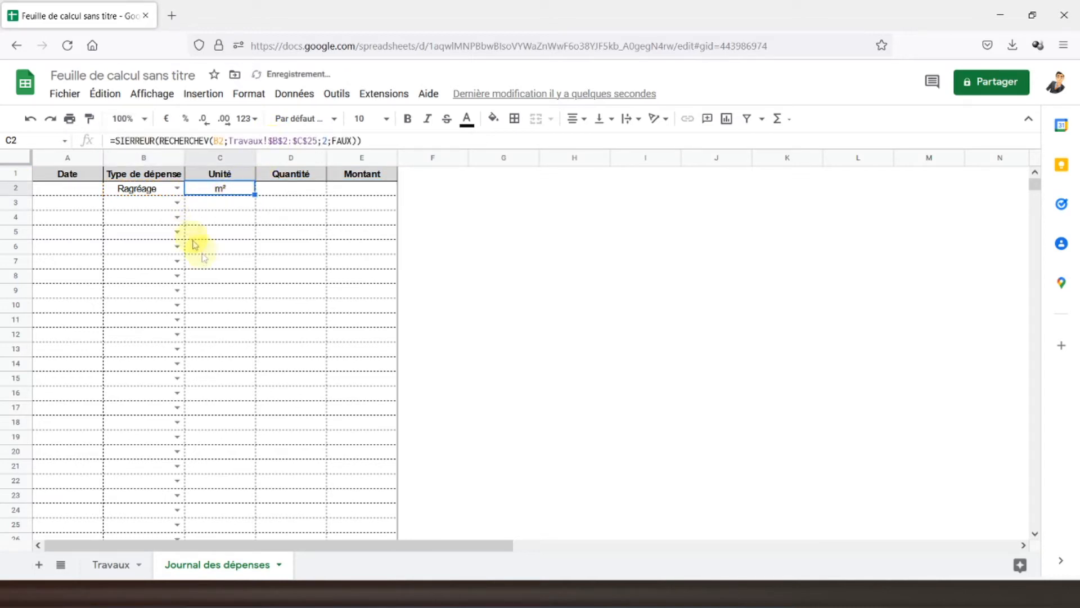
Step: Choose Peinture mur, Plinthes and Porte entrée from the expense type dropdowns in cells B3, B4 and B5
left_click(176, 202)
left_click(137, 290)
left_click(176, 217)
left_click(139, 352)
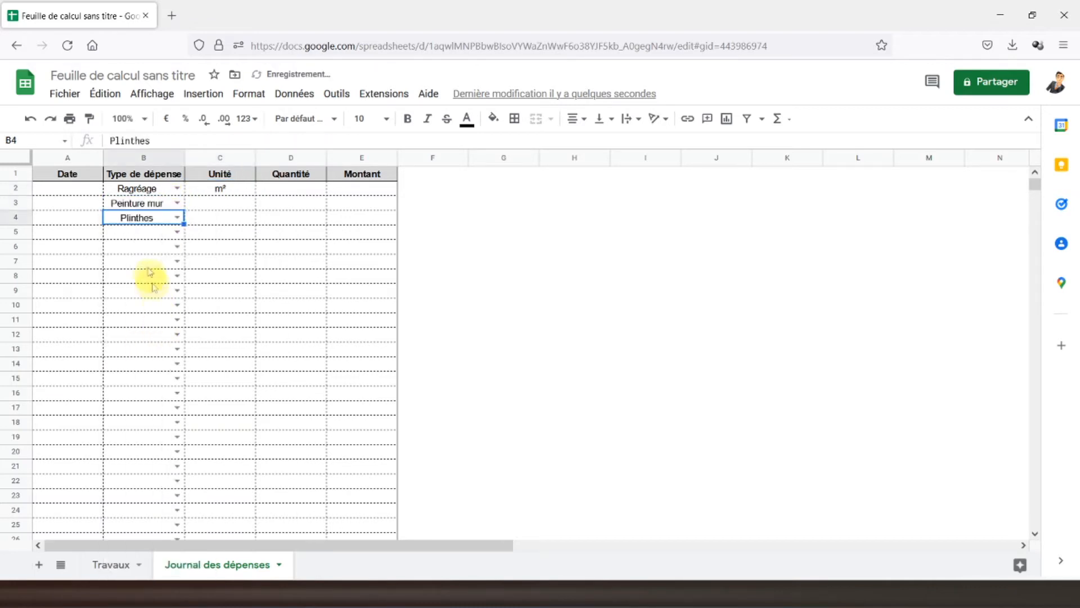
left_click(176, 231)
left_click(146, 401)
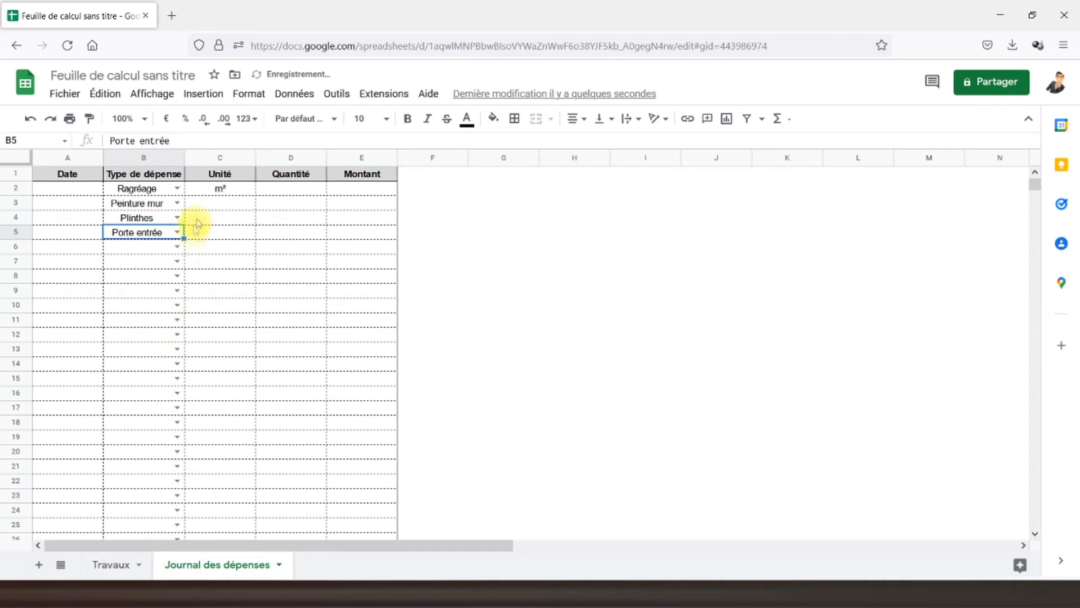
Step: Fill the C2 unit formula down to C5 and compare the units with those on the Travaux sheet
left_click(223, 192)
left_click_drag(254, 195, 242, 238)
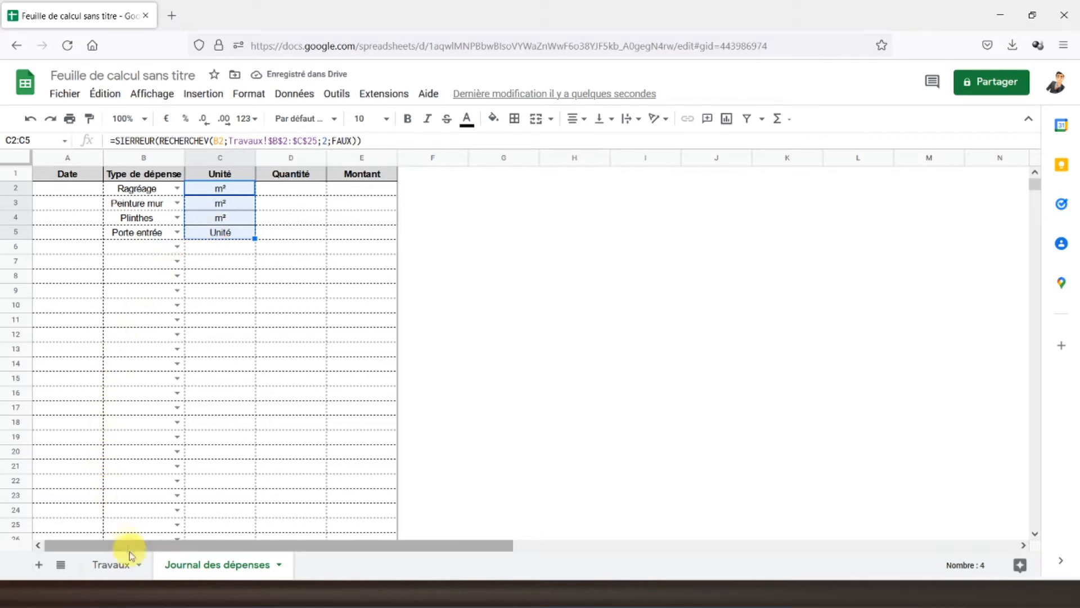
left_click(111, 562)
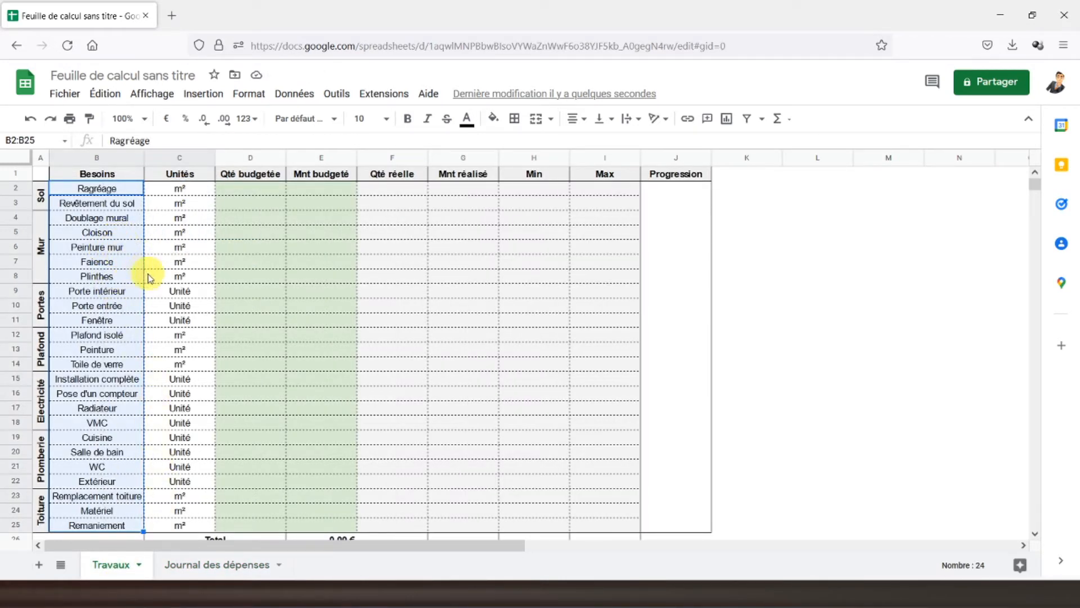
left_click(193, 564)
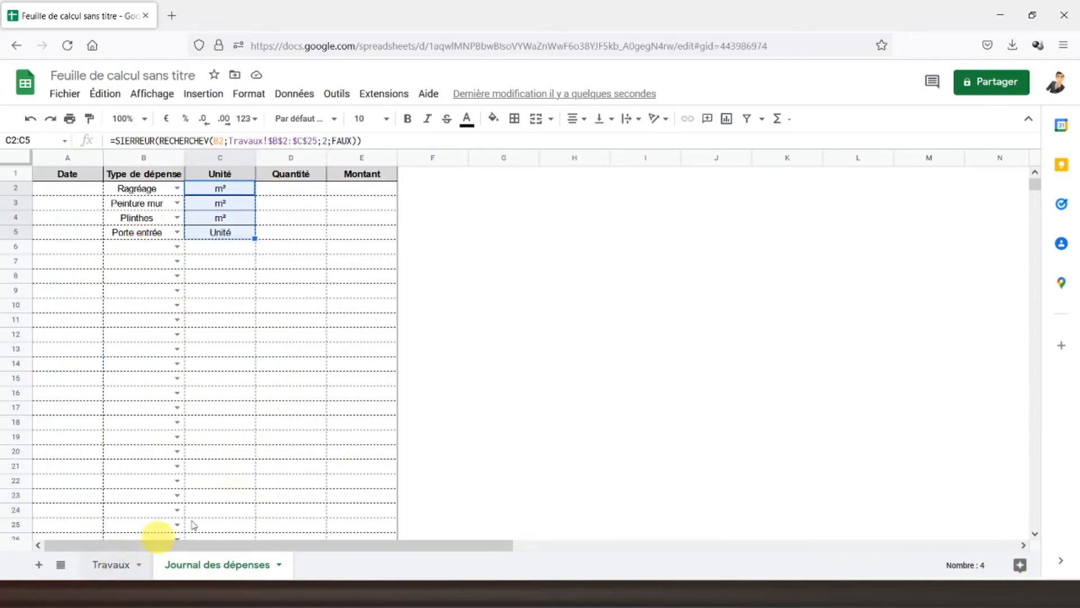
Step: Copy the unit formula from C5 down the Unité column to row 40 of the journal
left_click(230, 235)
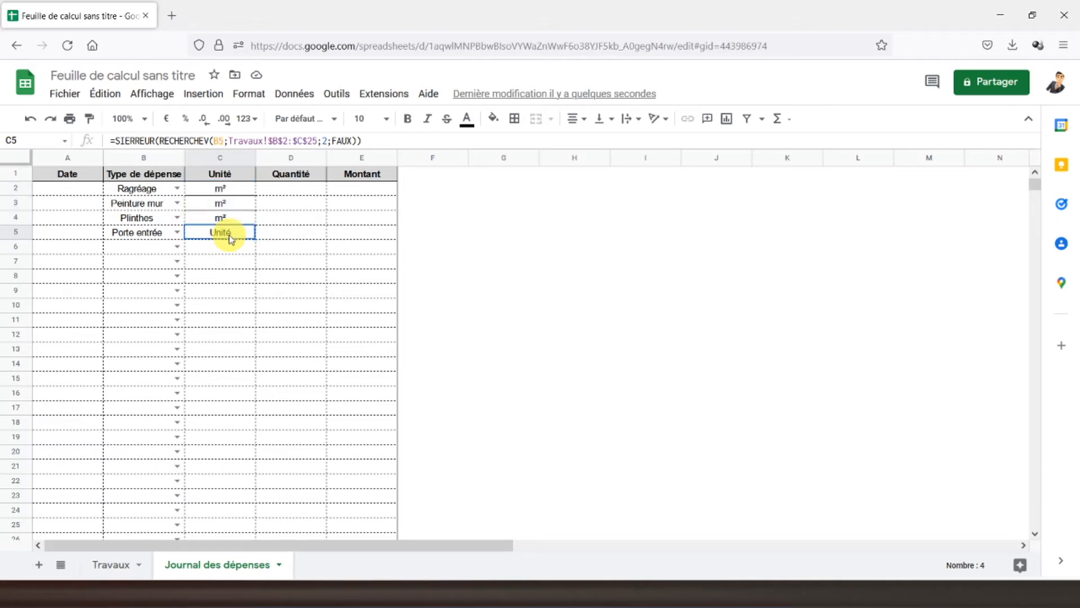
scroll(256, 237, "down", 10)
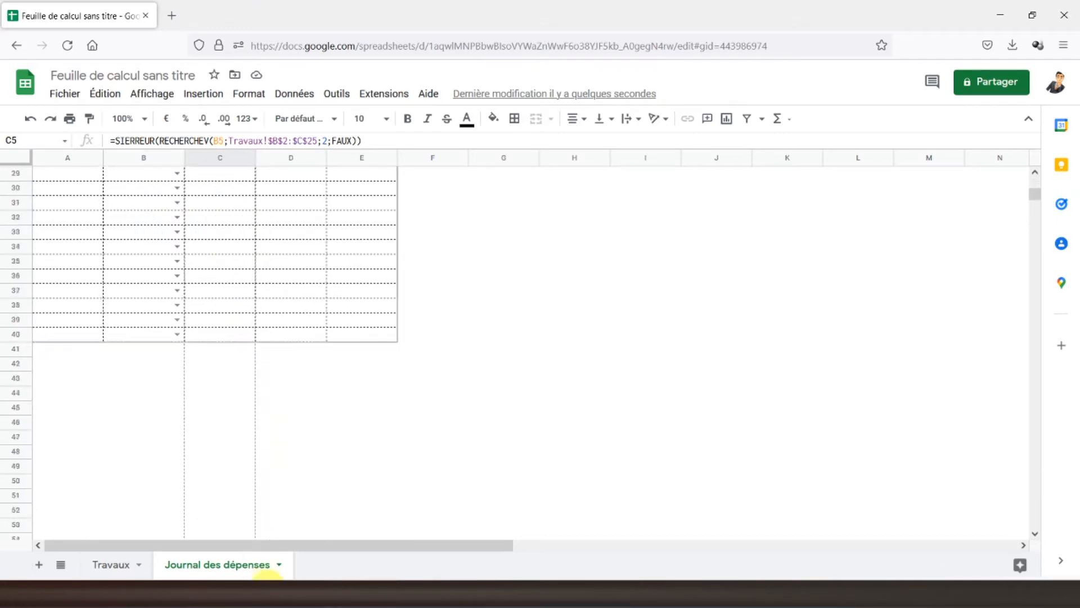
left_click(251, 193, "shift")
scroll(250, 193, "up", 10)
Step: Apply a solid outer border and dashed inner borders to the journal range A2:E40
scroll(262, 247, "down", 5)
left_click_drag(355, 393, 5, 90)
left_click_drag(24, 198, 33, 192)
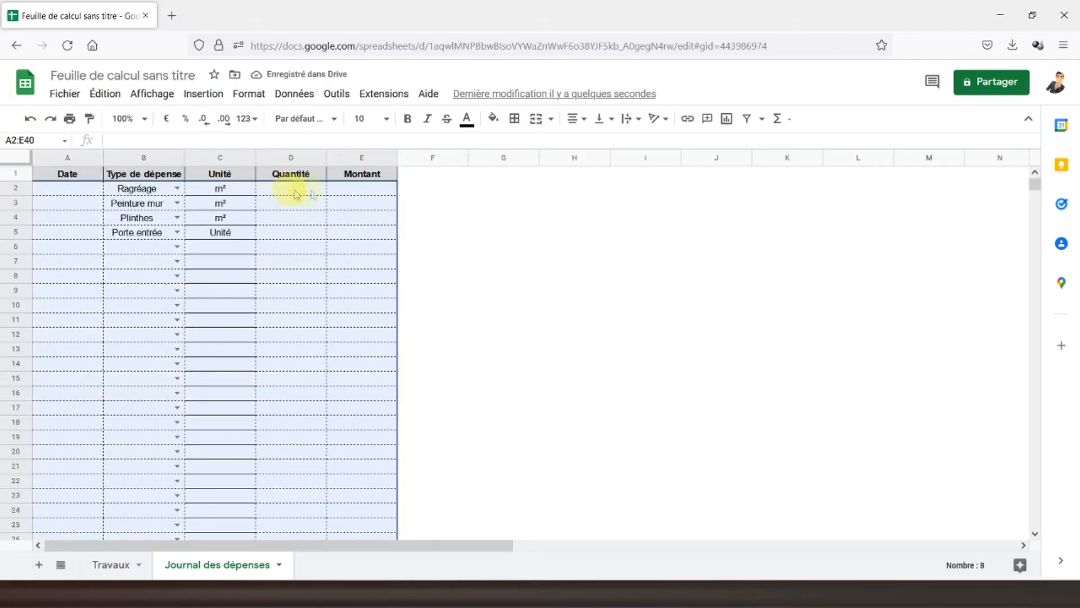
left_click(514, 119)
left_click(596, 148)
left_click(618, 179)
left_click(652, 189)
left_click(540, 148)
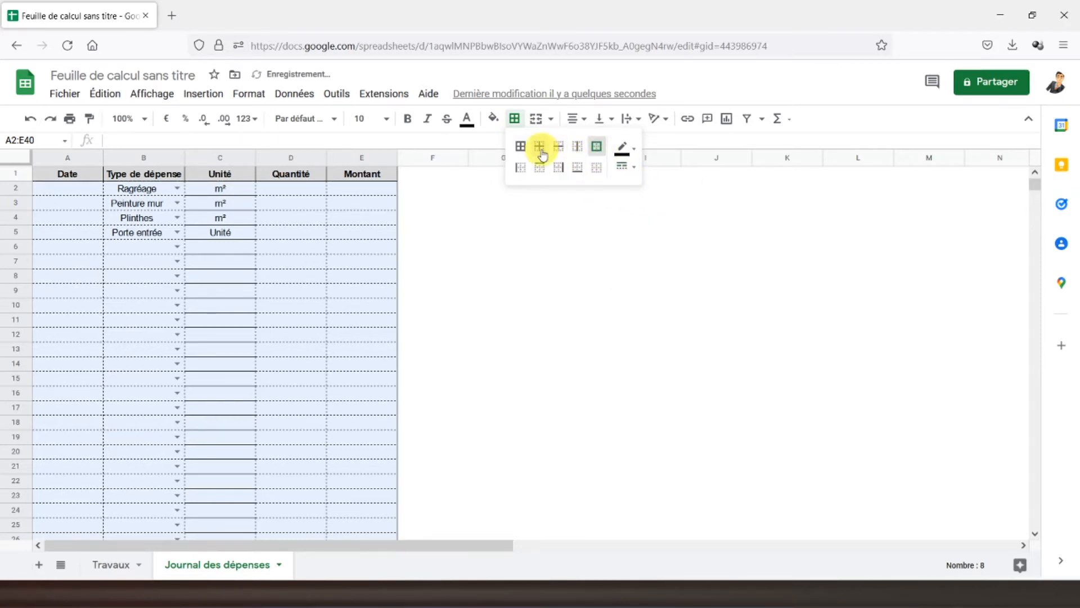
left_click(623, 167)
left_click(651, 243)
left_click(69, 175)
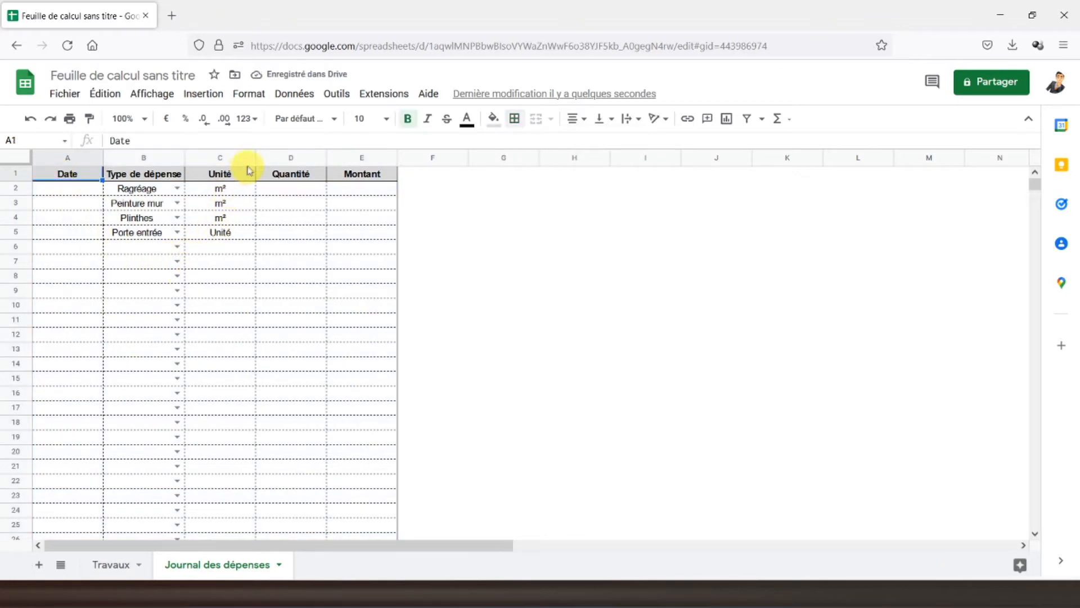
Step: Narrow the Unité column to about the width of its header and make the whole column bold
left_click_drag(254, 158, 213, 158)
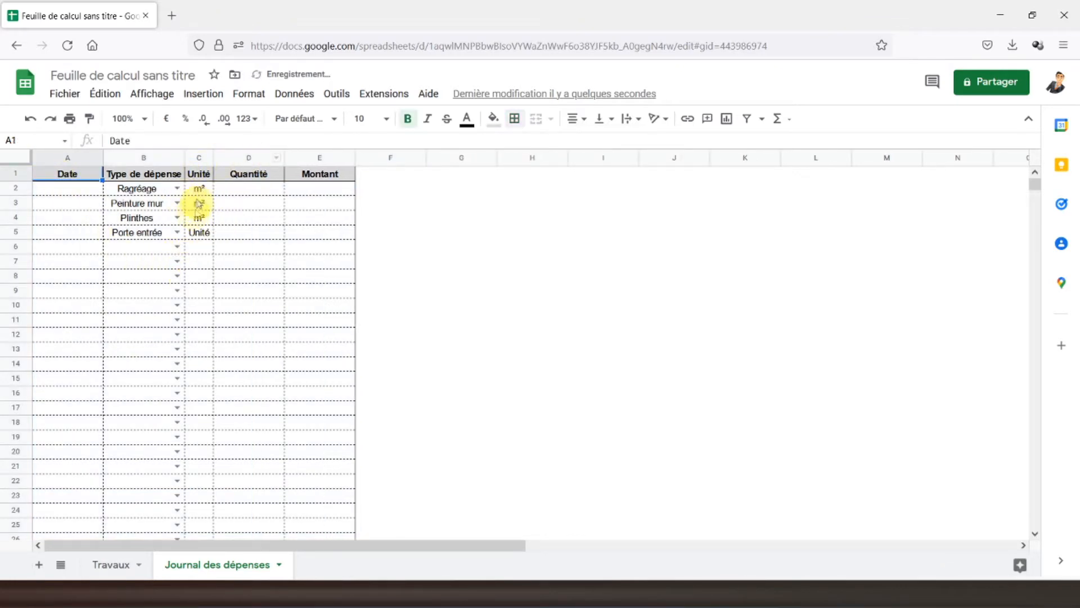
left_click(198, 158)
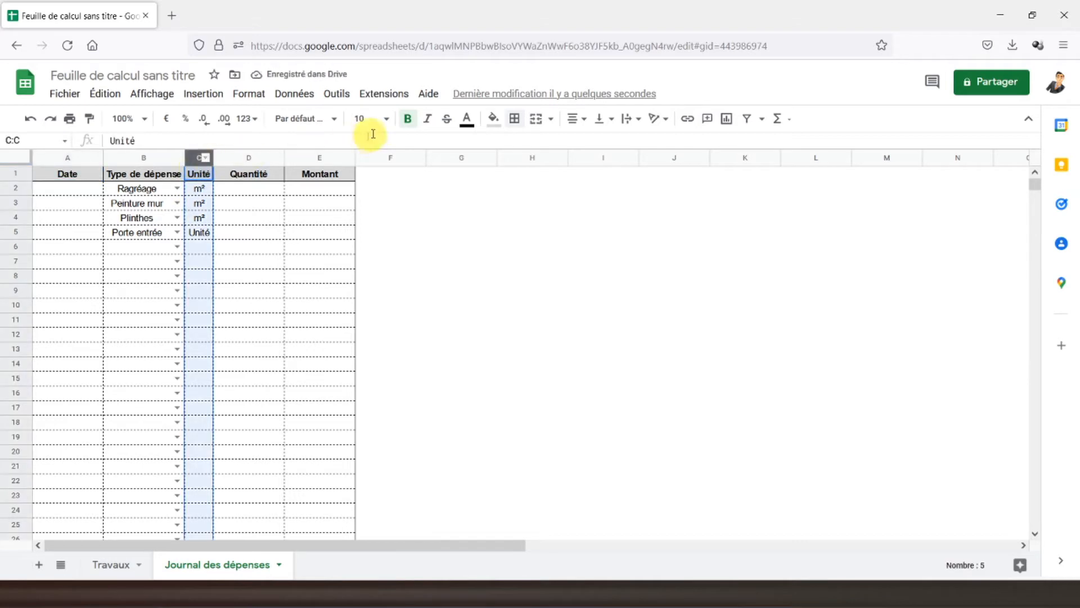
left_click(406, 119)
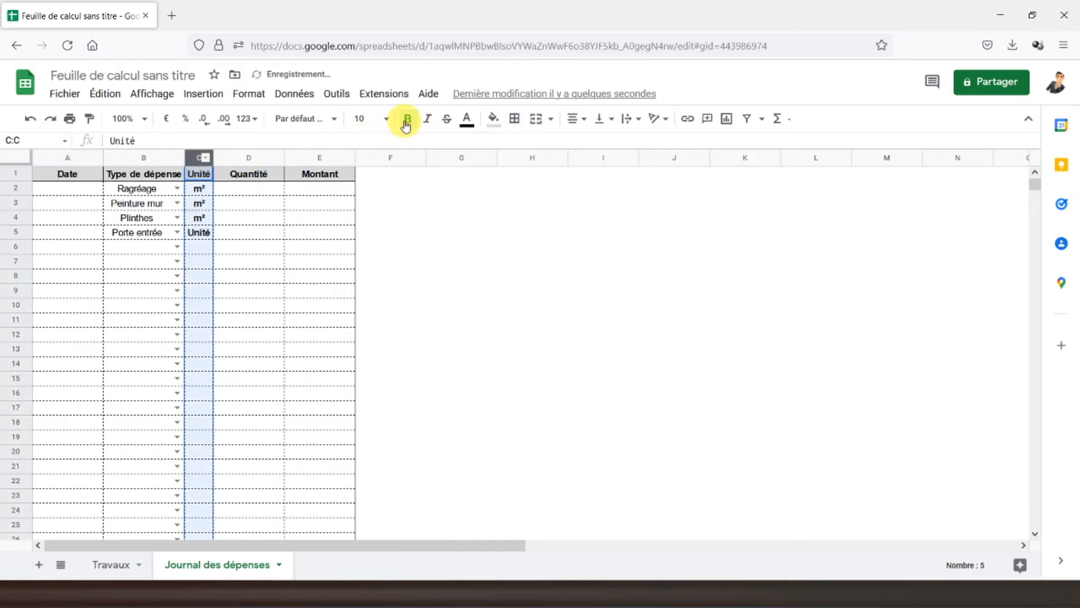
left_click(68, 174)
Step: Enter the amounts 200, 300, 4000 and 600 in the Montant cells E2 to E5
left_click(332, 193)
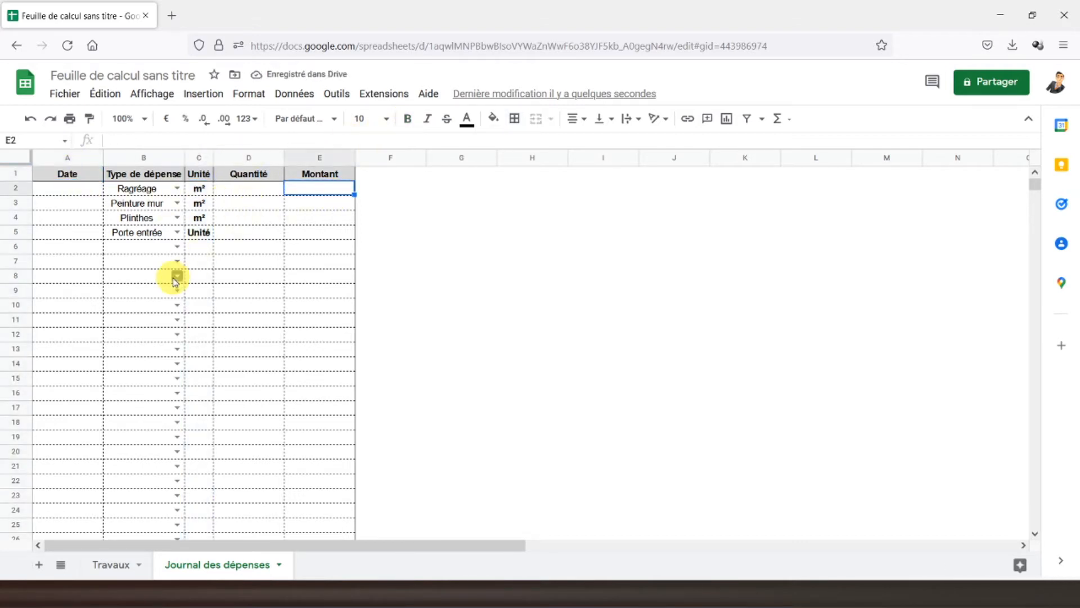
type("200")
key("Return")
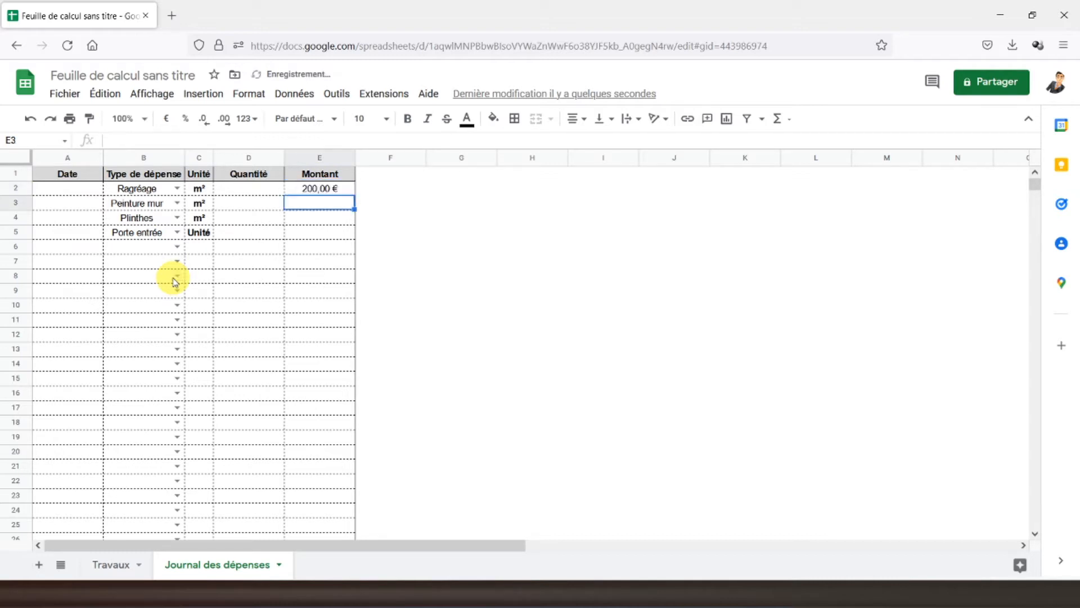
type("300")
key("Return")
type("4000")
key("Return")
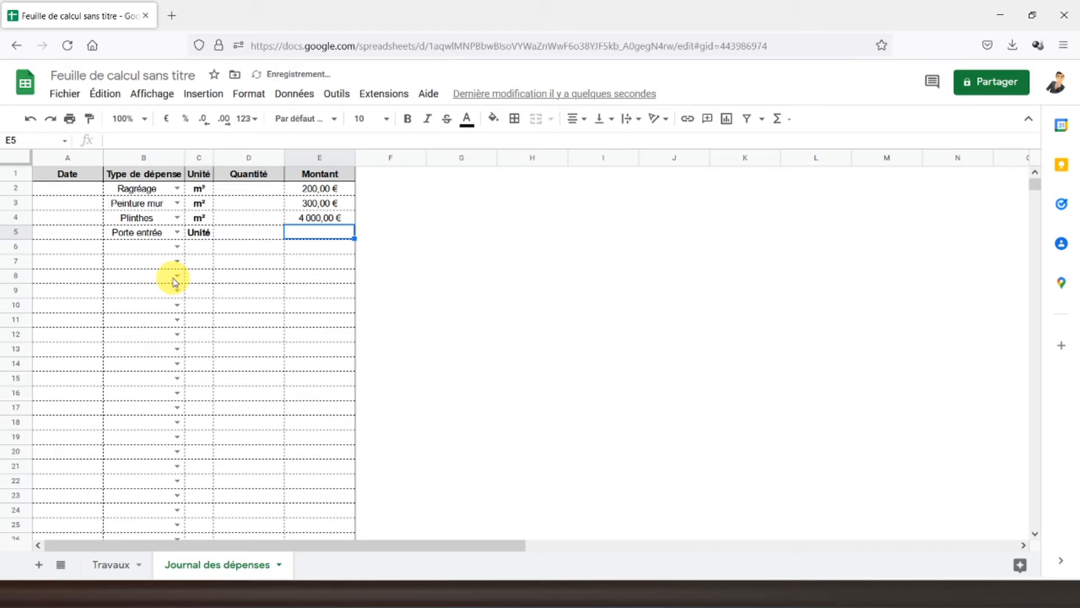
type("600")
key("Return")
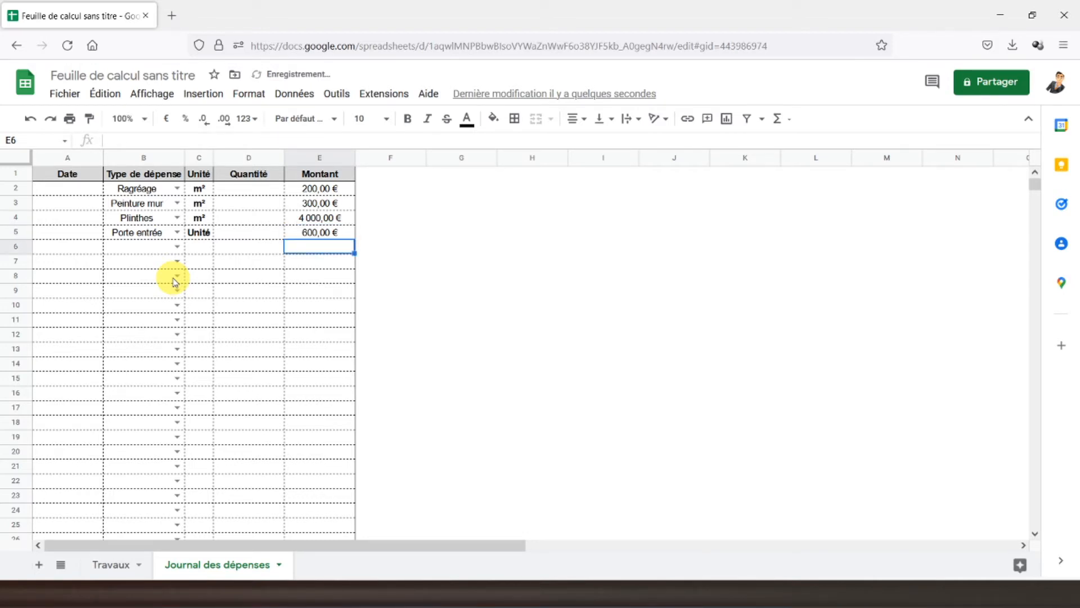
left_click(68, 172)
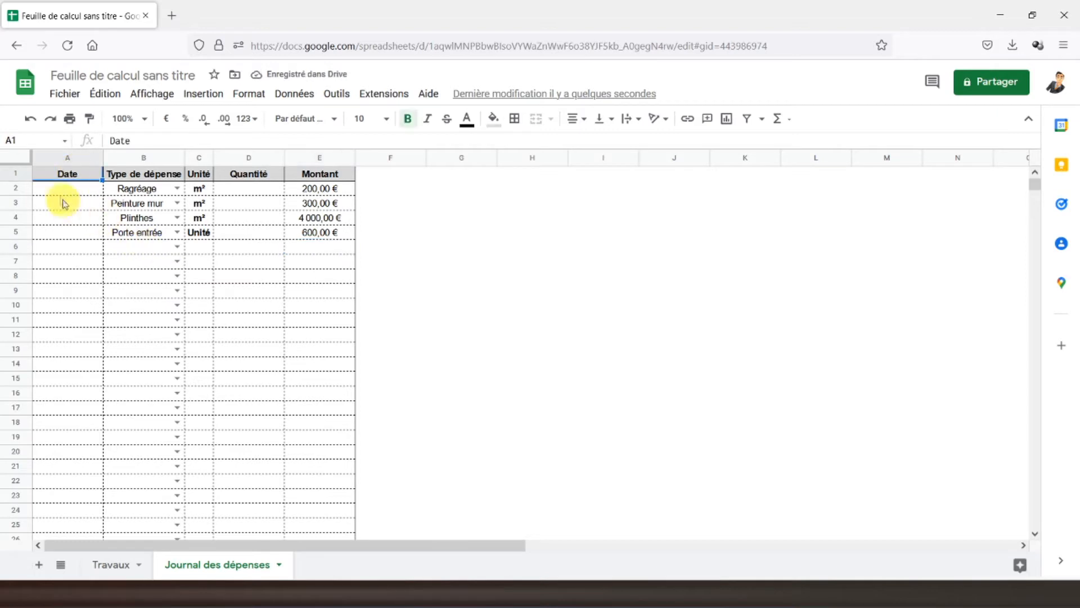
Step: Enter the dates 01/01/2022, 02/02/2022, 05/02/2022 and 05/02/2022 in cells A2 to A5
left_click(66, 189)
type("01/01/2022")
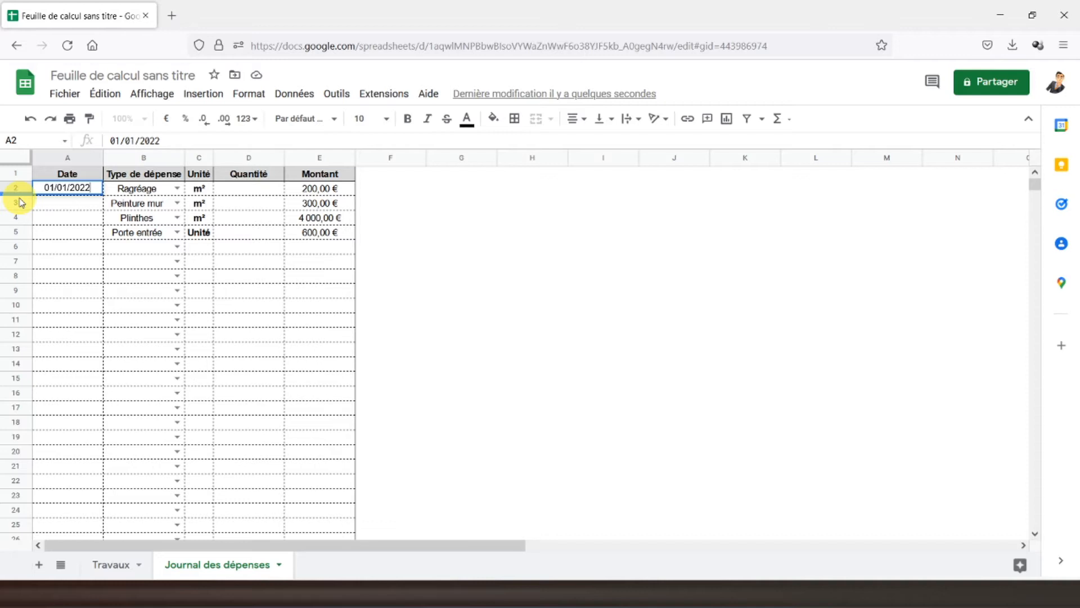
key("Return")
type("02/02/2022")
key("Return")
type("05/02/2022")
key("Return")
type("05")
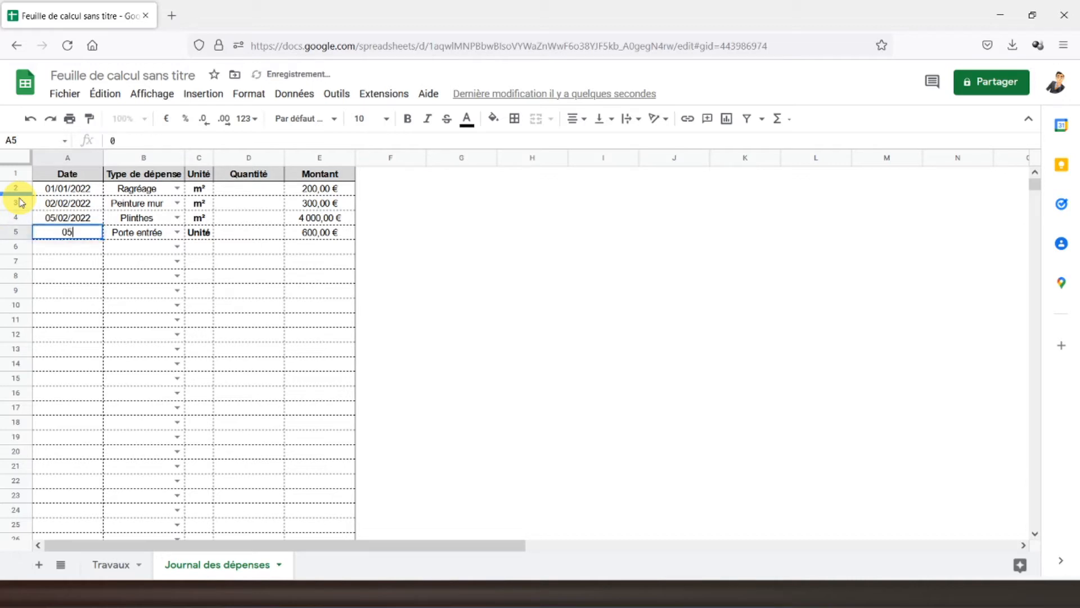
type("/02/2022")
key("Return")
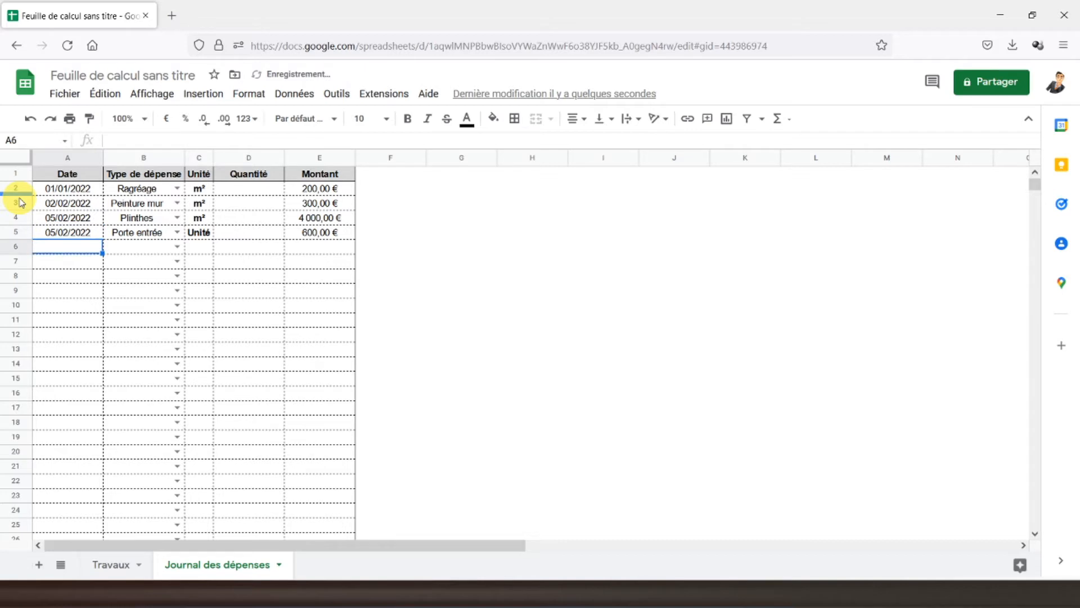
Step: Enter the quantities 20 for Ragréage and 150 for Peinture mur in cells D2 and D3
left_click(228, 191)
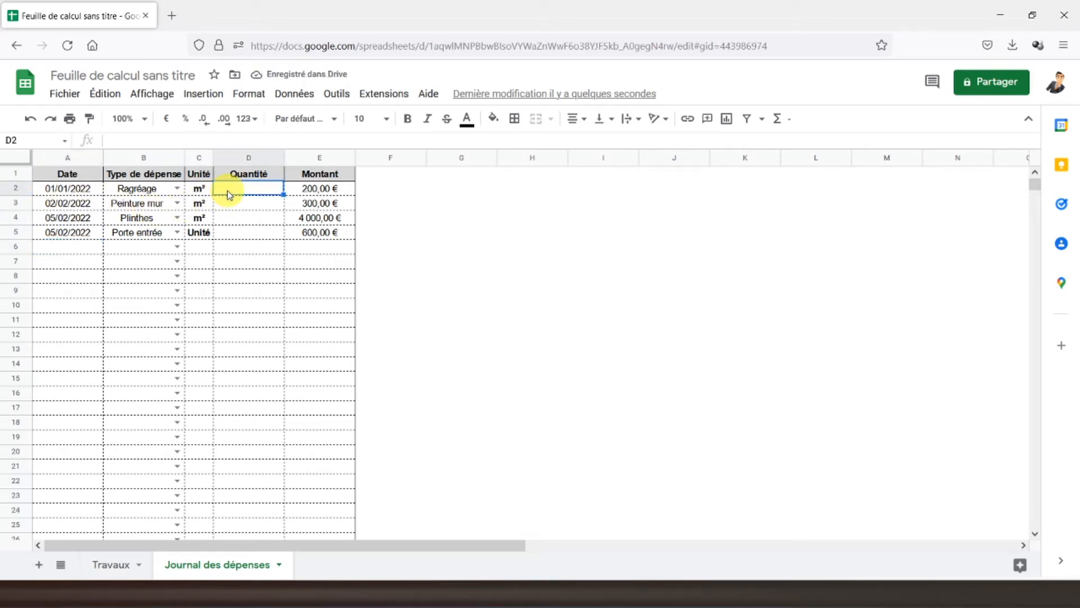
type("20")
key("Return")
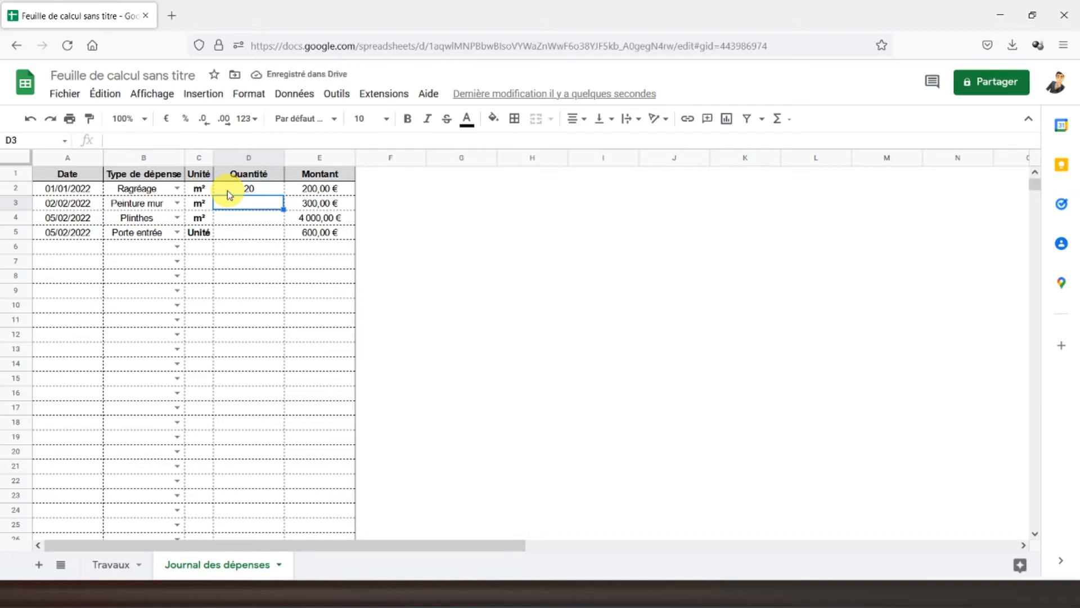
type("150")
key("Return")
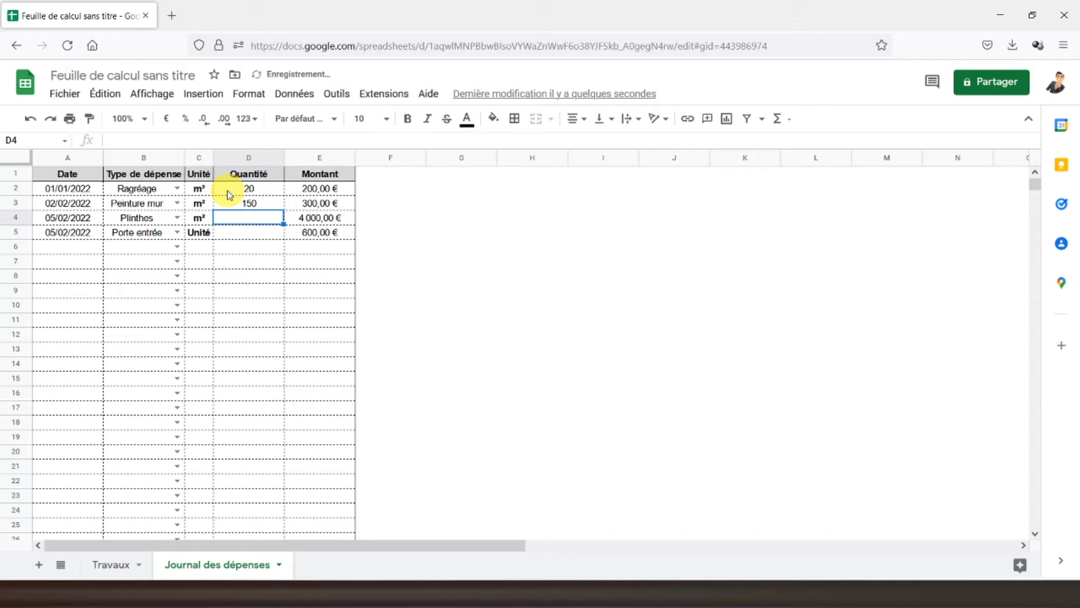
Step: Set the Plinthes amount in E4 to 400
left_click(307, 217)
type("4")
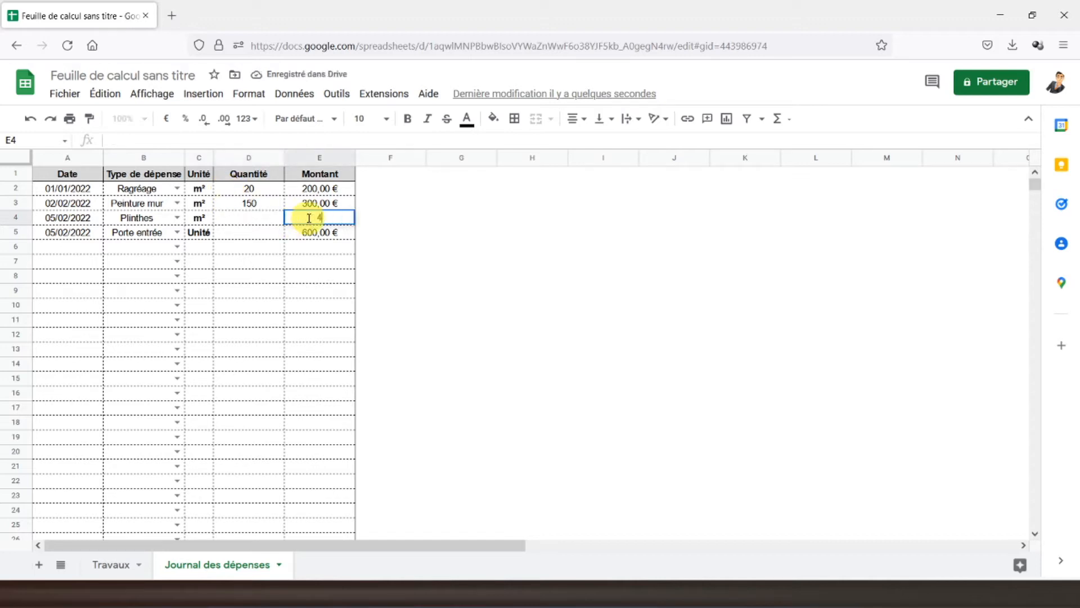
type("00")
key("Return")
Step: Enter the quantities 10 for Plinthes and 1 for Porte entrée in cells D4 and D5
left_click(249, 218)
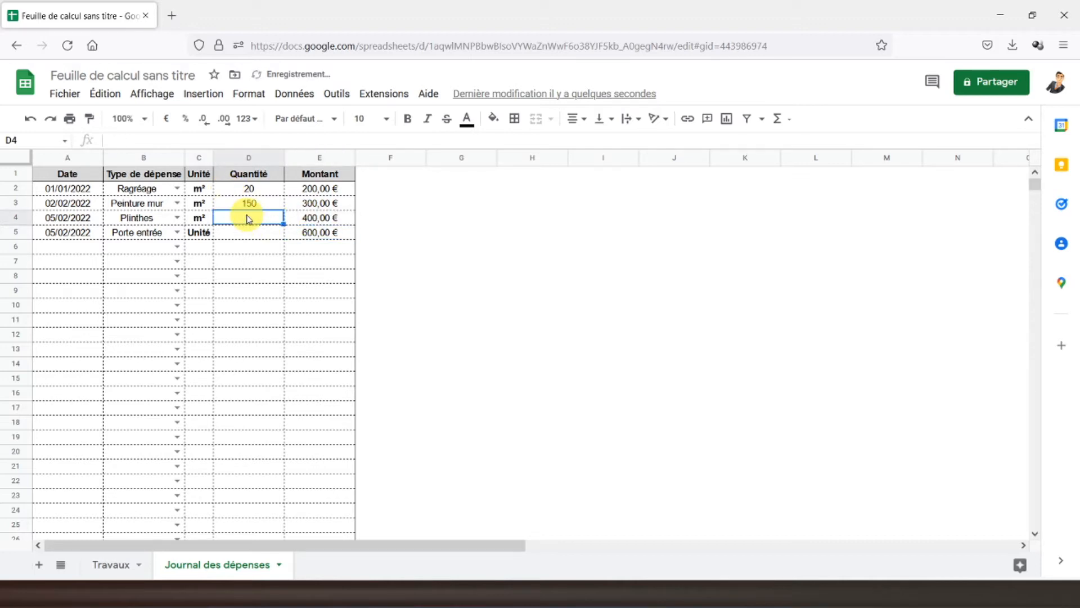
type("10")
key("Return")
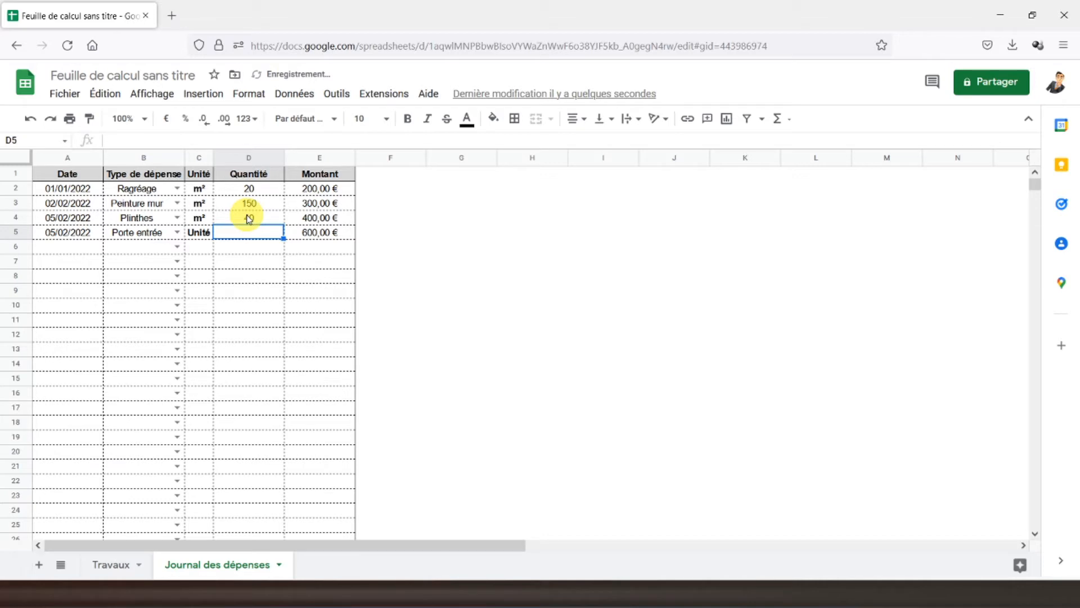
type("1")
key("Return")
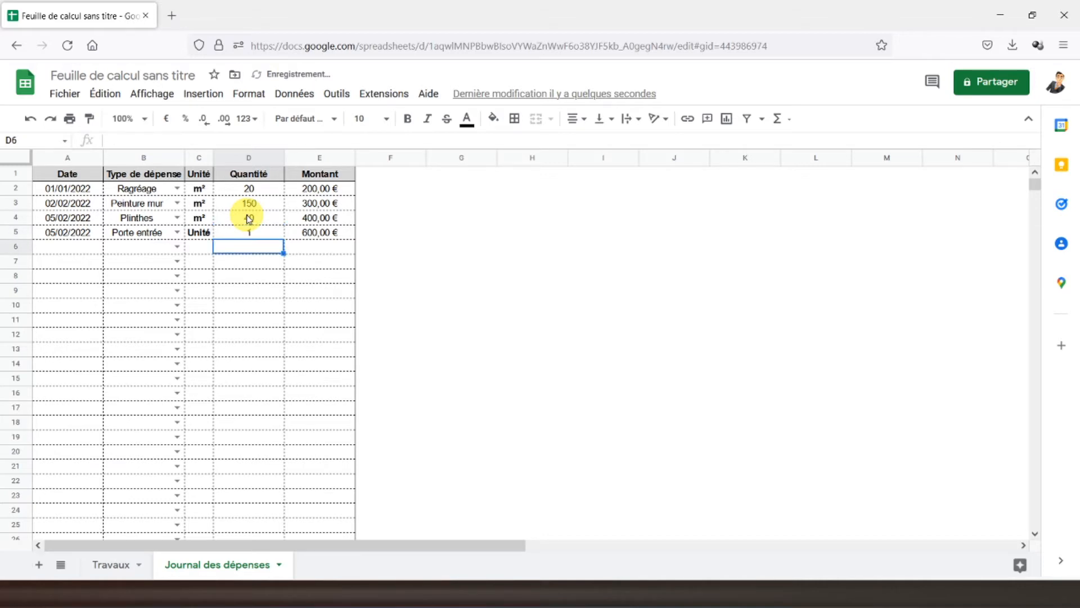
left_click(83, 178)
Step: Begin a SOMME.SI formula in the Qté réelle cell F2 of the Travaux sheet
left_click(107, 562)
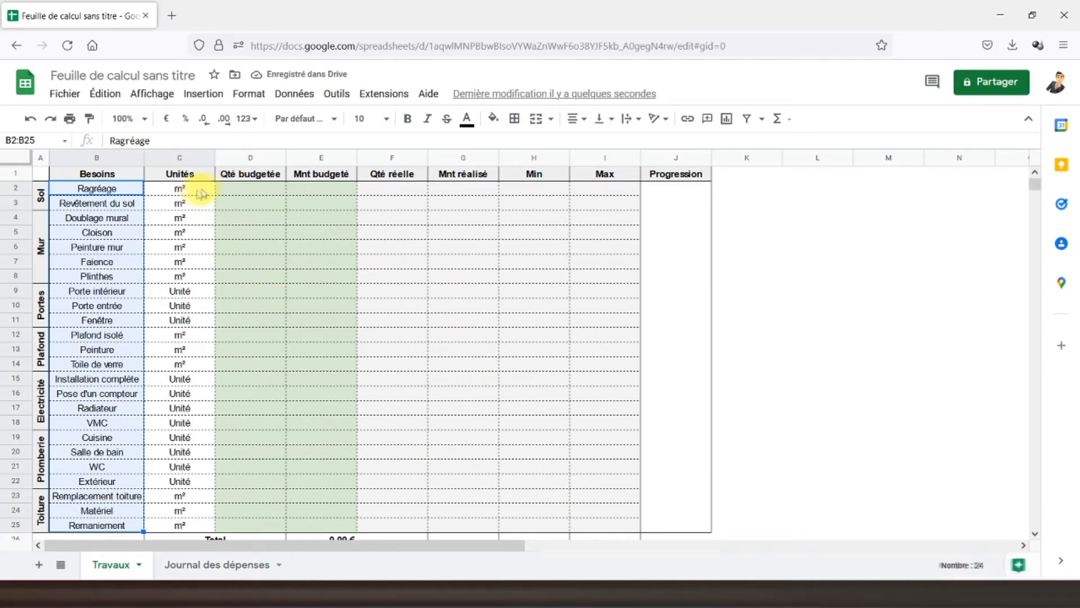
left_click(386, 191)
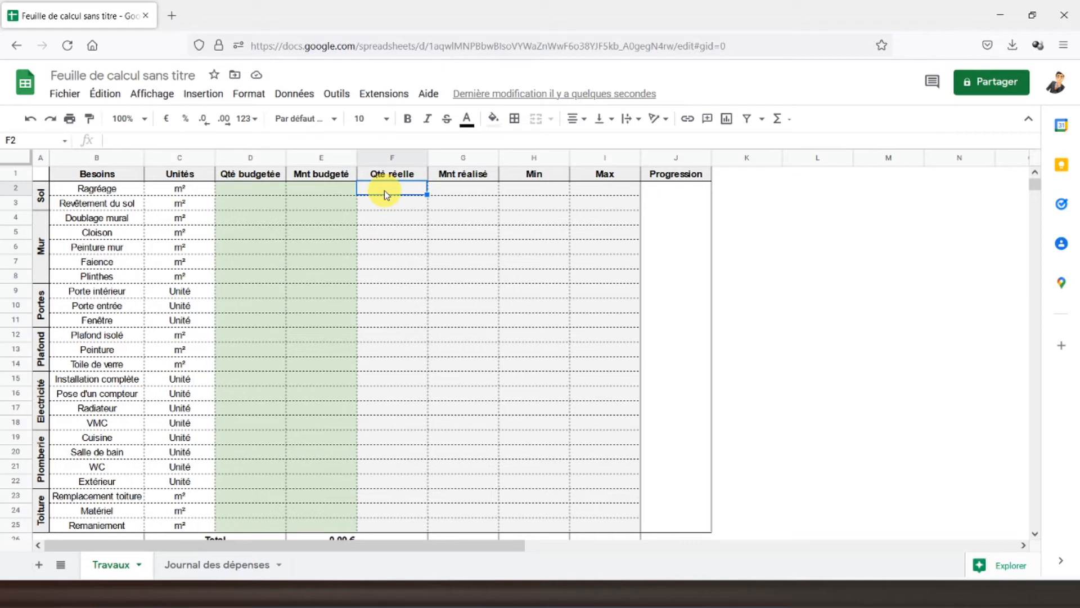
left_click(443, 191)
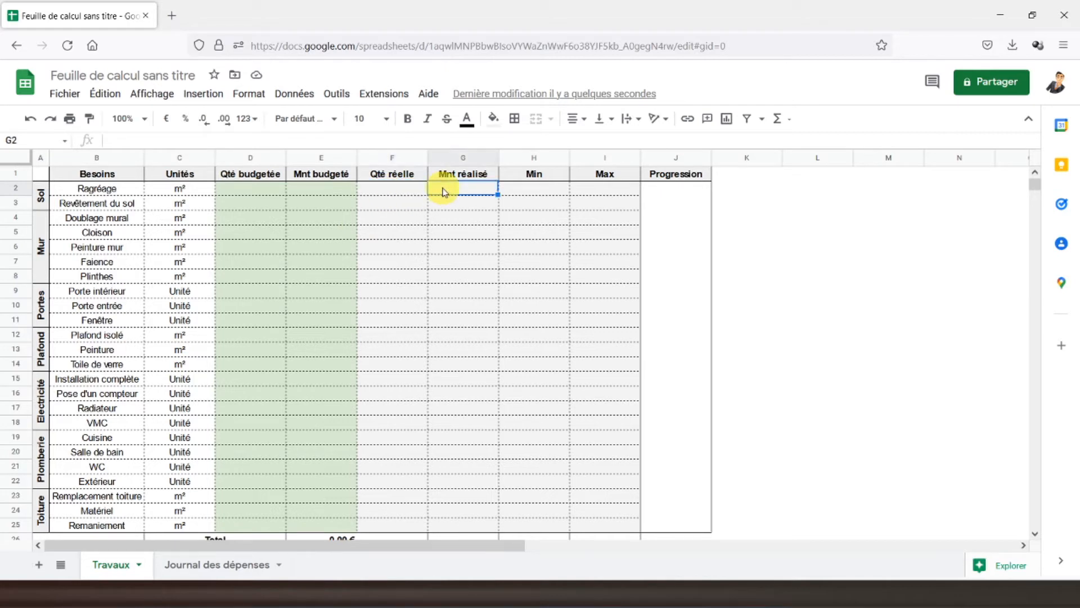
left_click(386, 194)
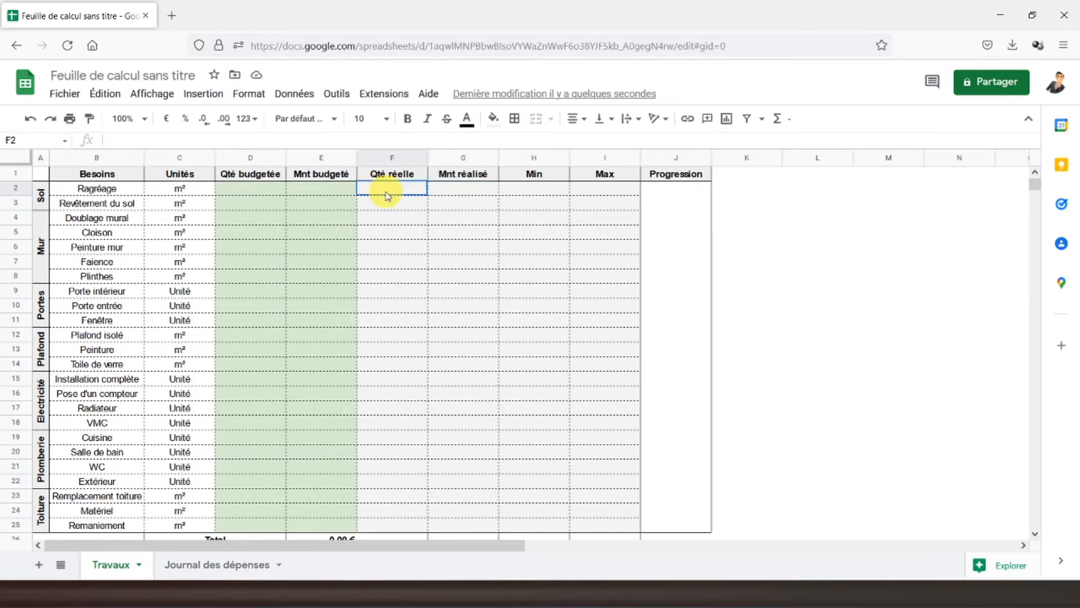
scroll(357, 251, "down", 3)
scroll(356, 251, "up", 3)
type("=")
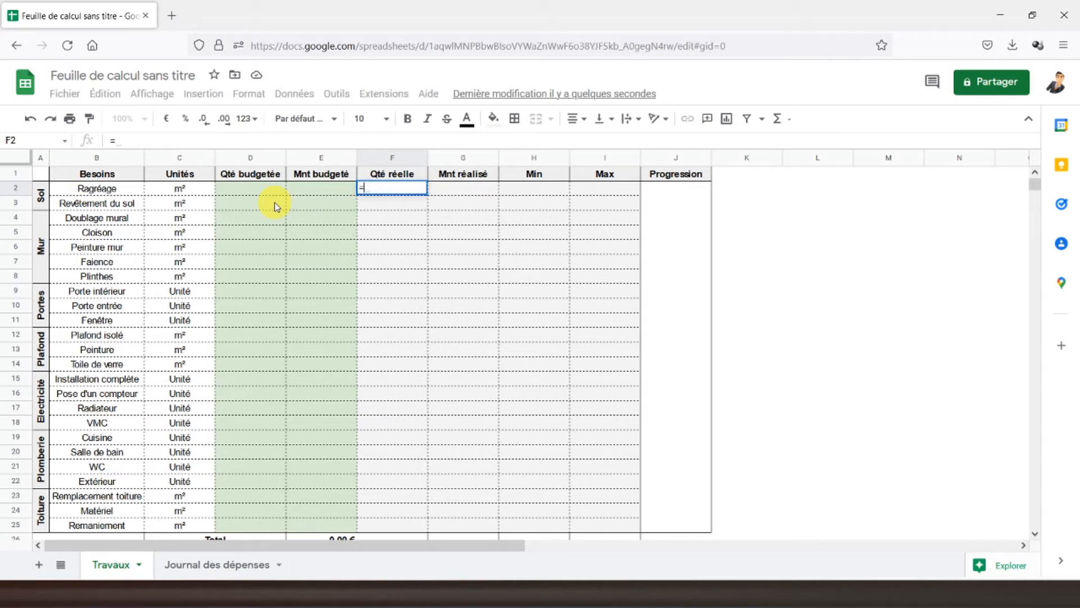
type("somme")
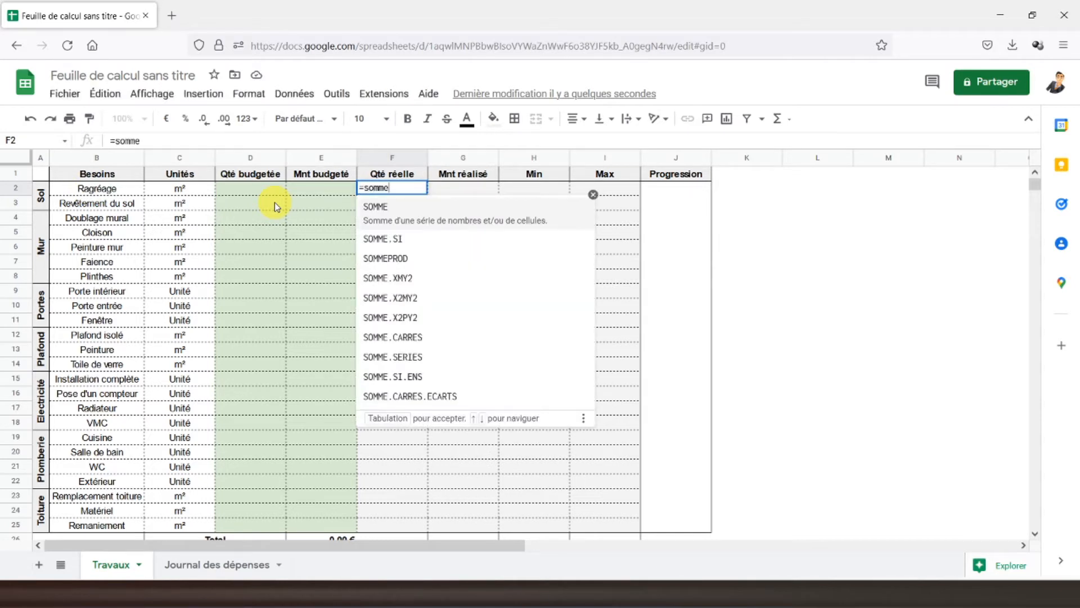
type(".si(")
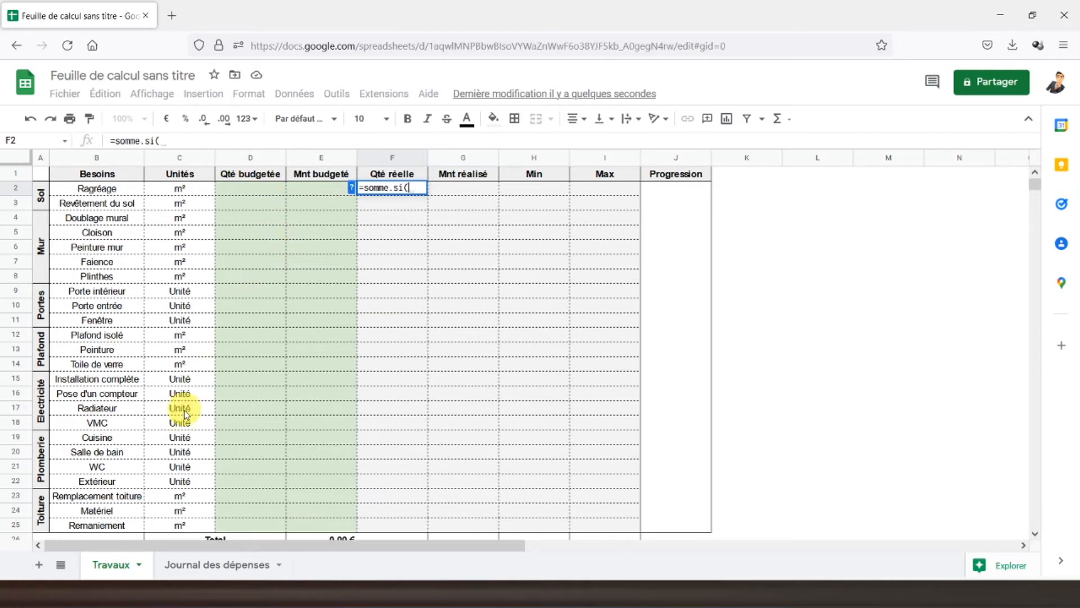
Step: Use the expense types $B$2:$B$40 of Journal des dépenses as the formula's criteria range, with absolute references
left_click(214, 565)
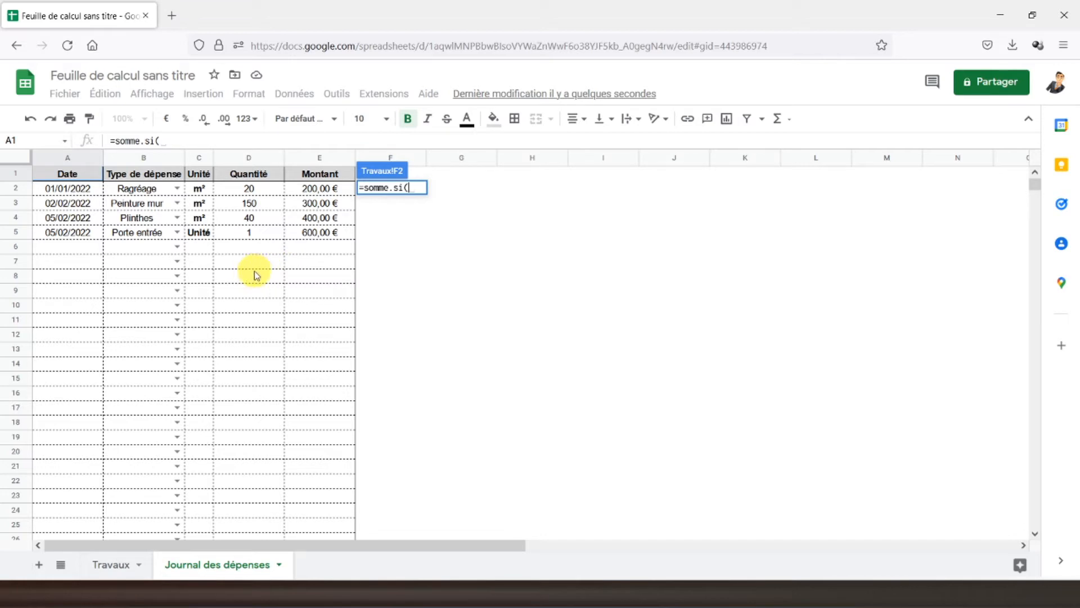
left_click_drag(137, 188, 144, 510)
left_click_drag(137, 567, 141, 419)
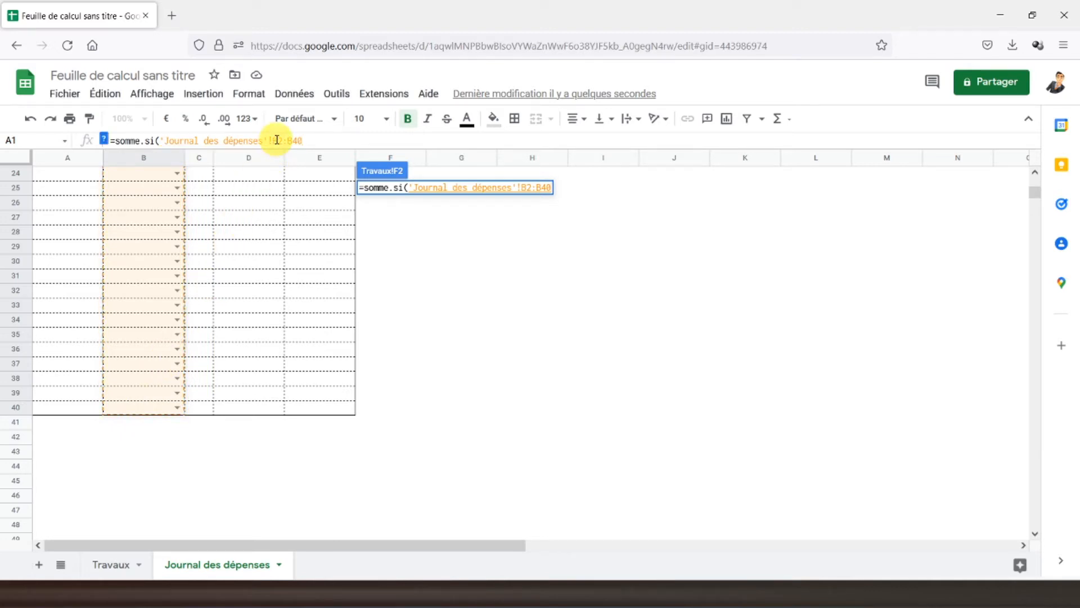
key("F4")
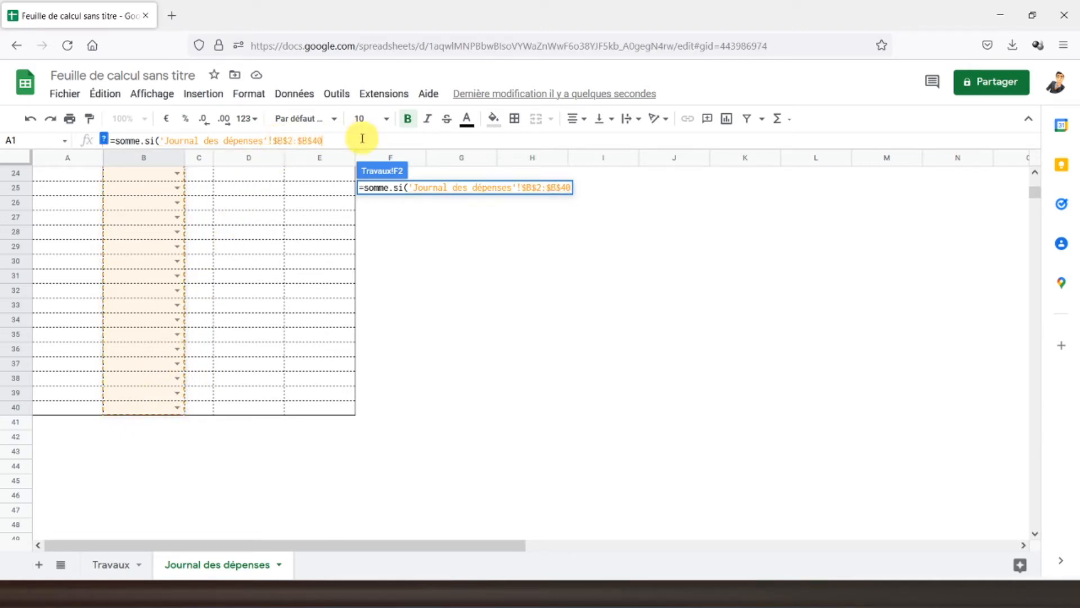
type(";")
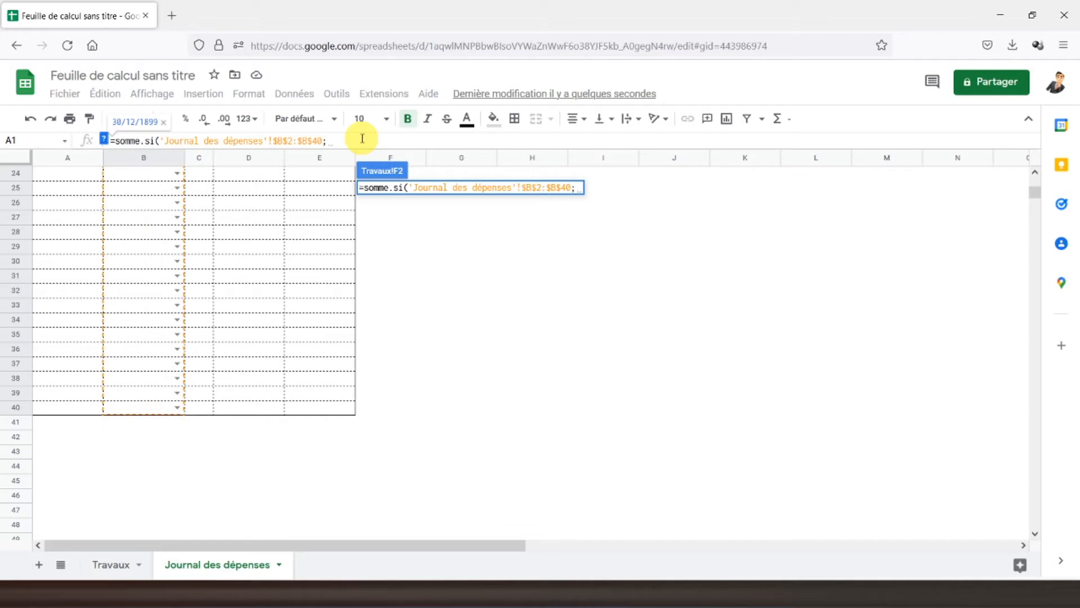
Step: Complete the F2 formula with Travaux cell B2 as the criterion and 'Journal des dépenses'!E2:E40 as the sum range
left_click(110, 563)
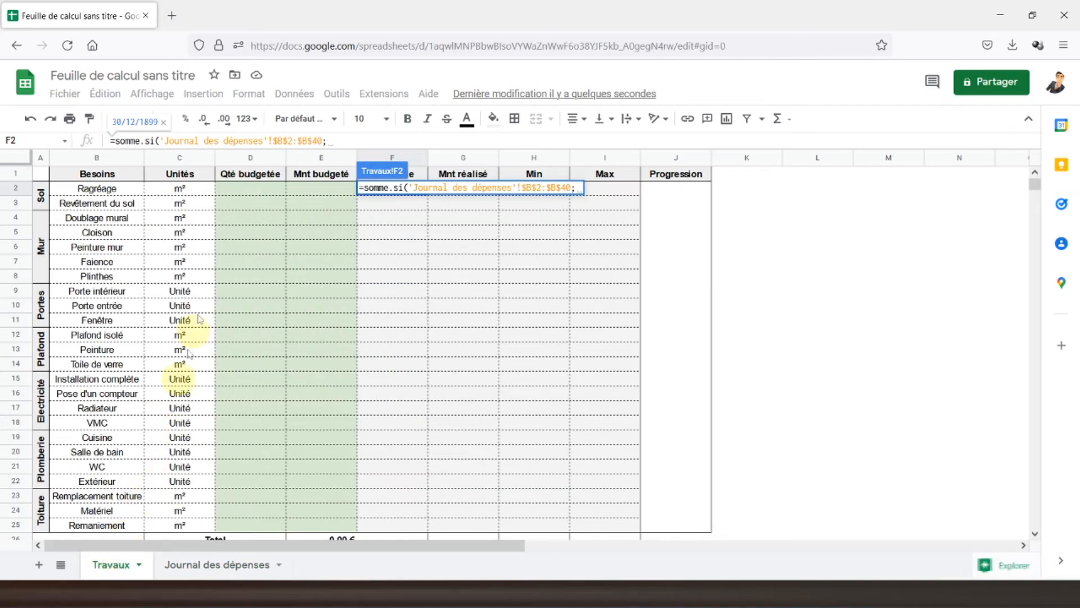
left_click(105, 194)
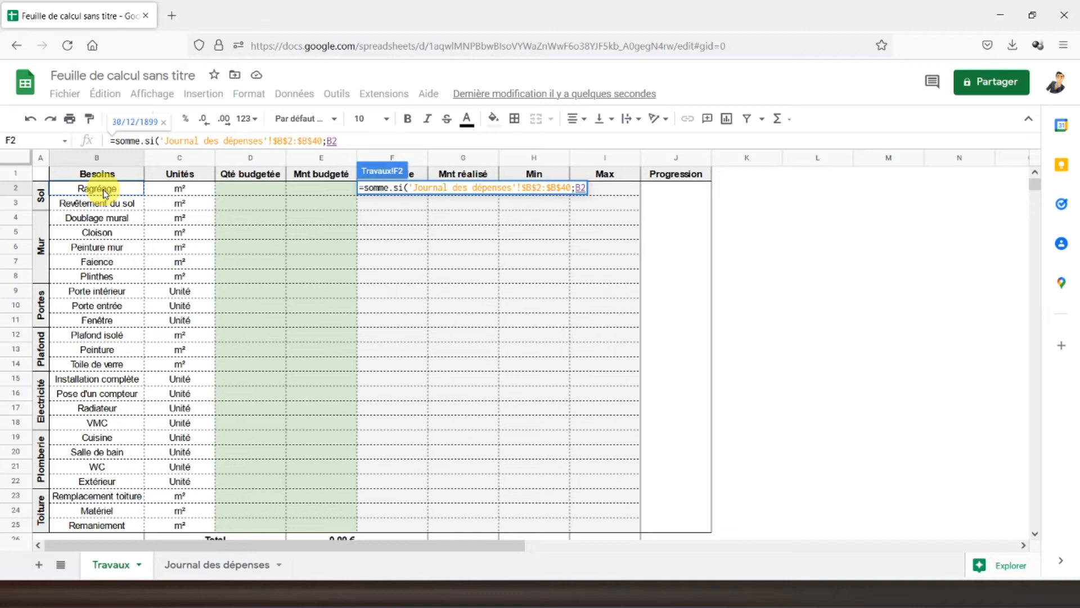
type(";")
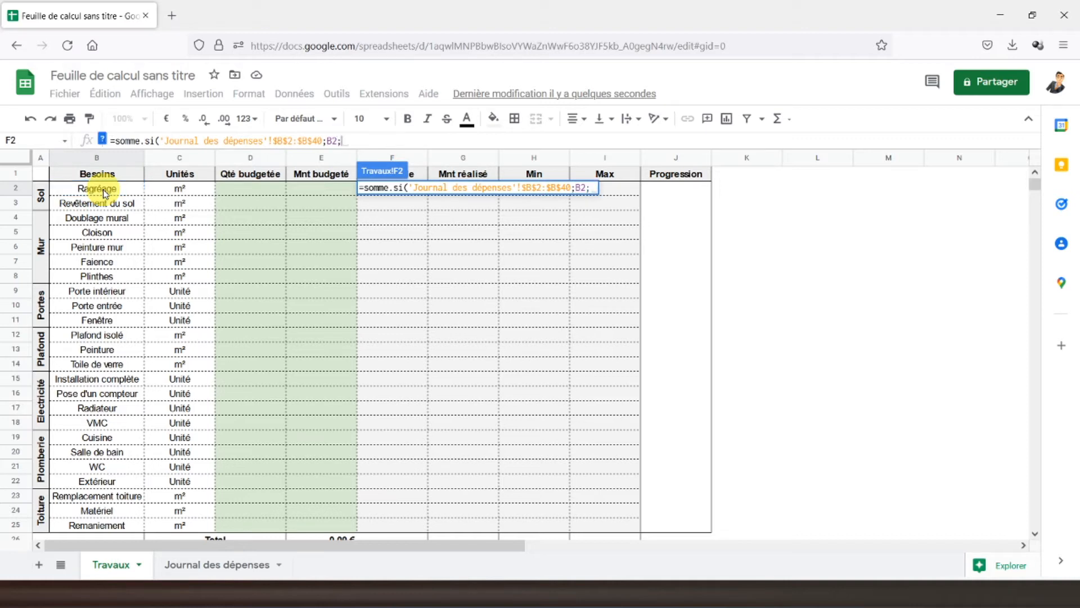
left_click(197, 563)
left_click_drag(296, 408, 322, 188)
left_click(490, 142)
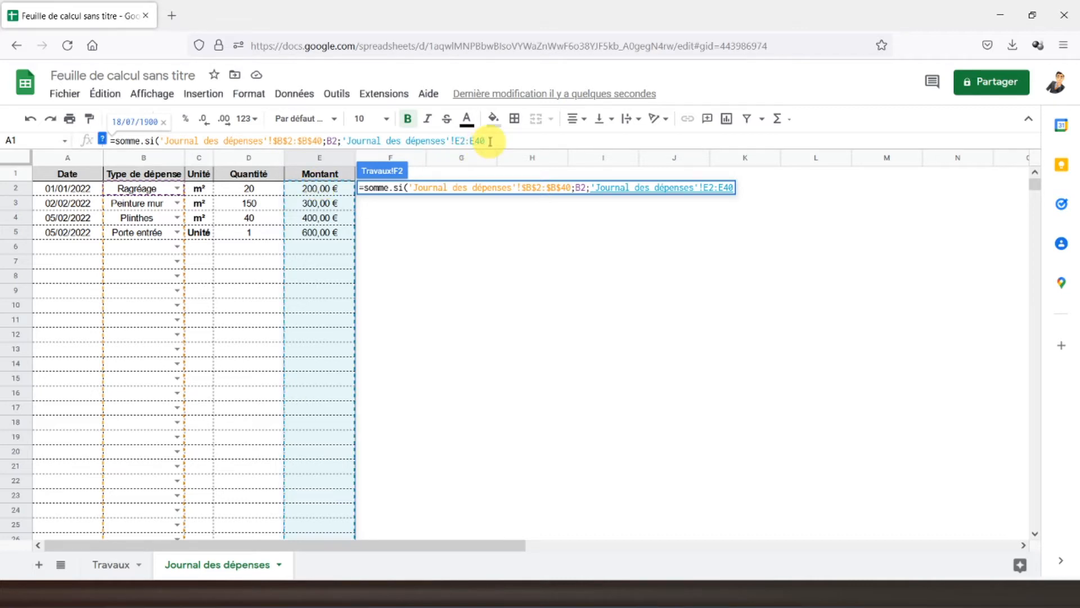
key("Return")
left_click(380, 188)
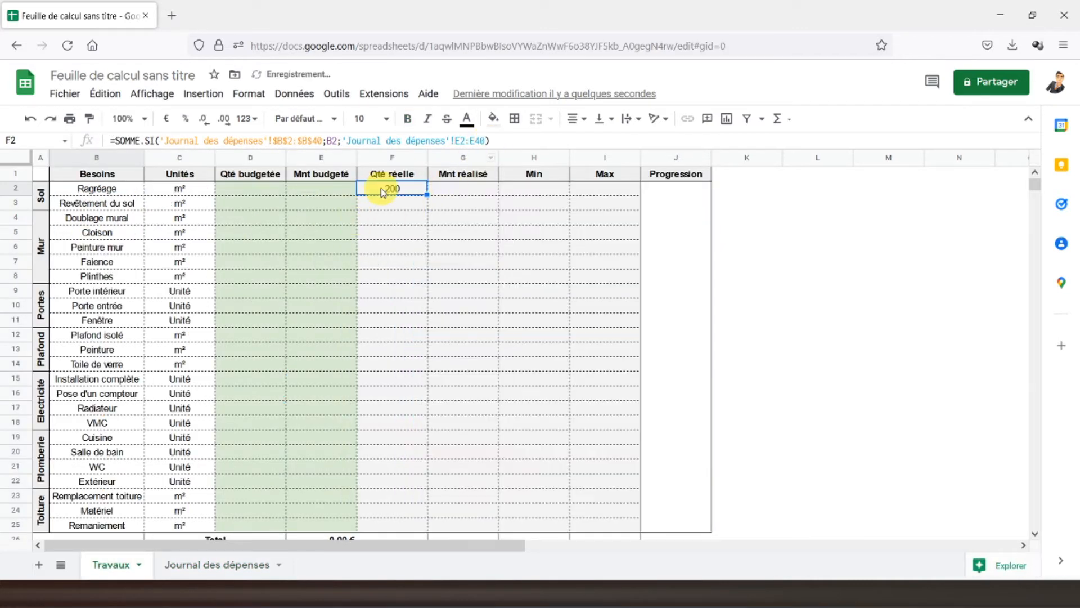
Step: Change the sum range of the F2 formula to the journal's Quantité column, D2:D40
left_click(212, 564)
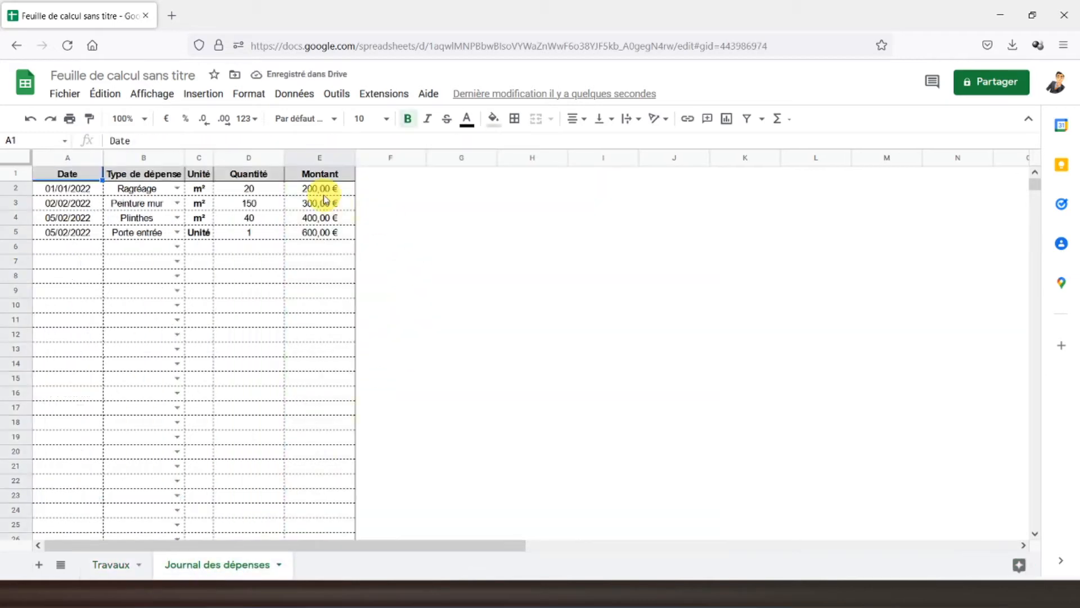
left_click(250, 176)
left_click(116, 563)
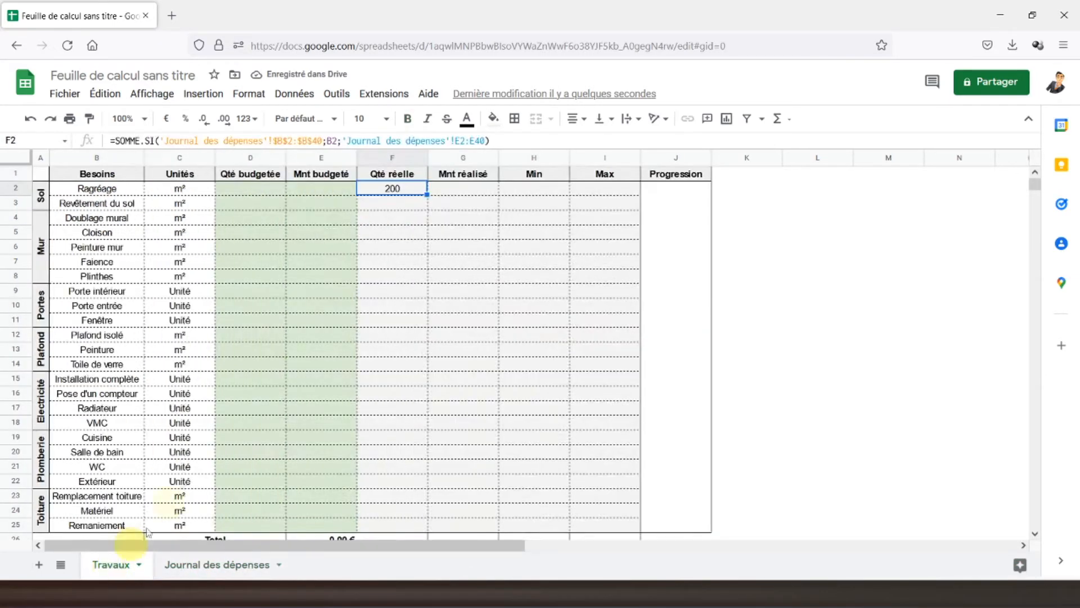
left_click(461, 140)
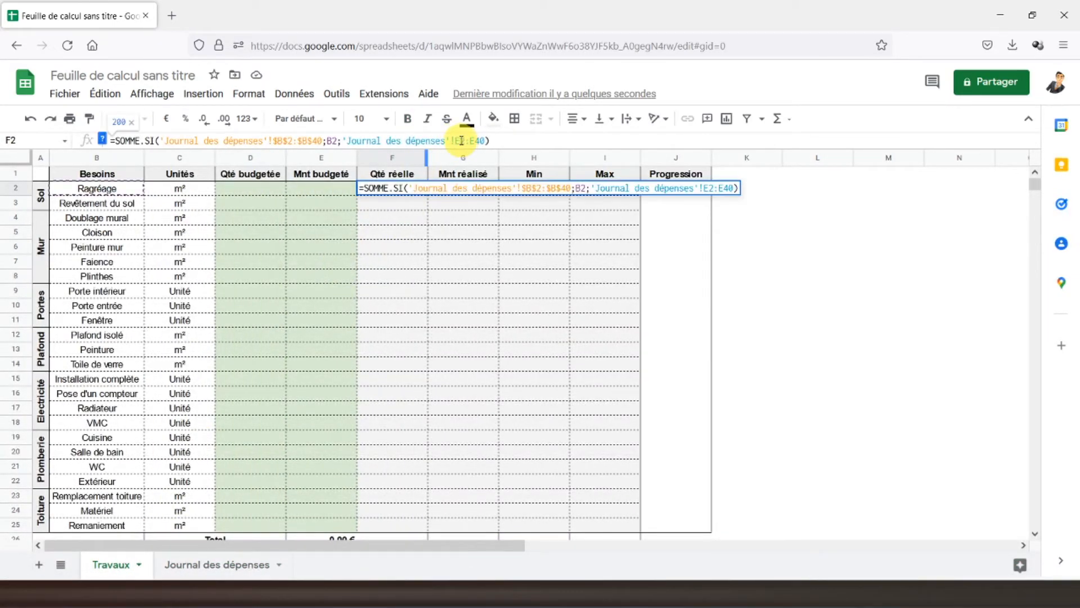
key("BackSpace")
type("d")
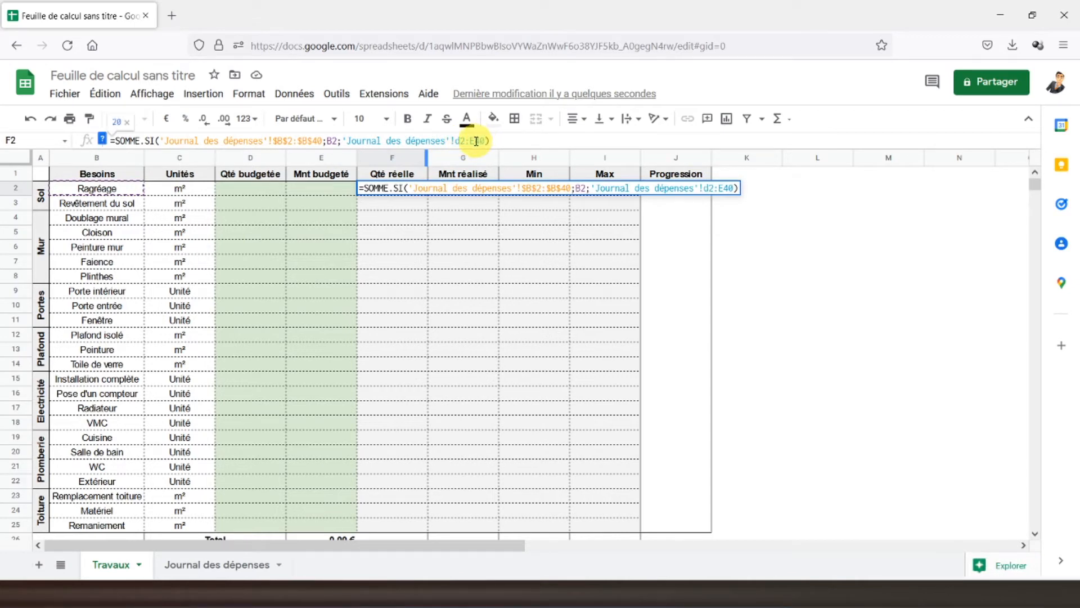
key("BackSpace")
type("d")
key("Return")
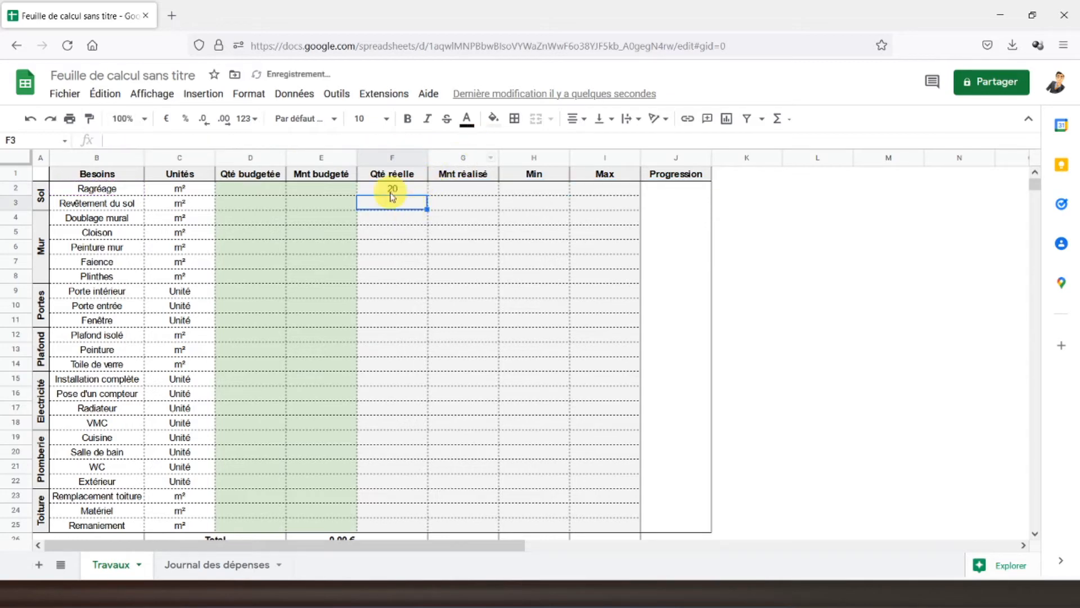
Step: Make the sum range in the F2 formula absolute as $D$2:$D$40
left_click(391, 190)
left_click(220, 564)
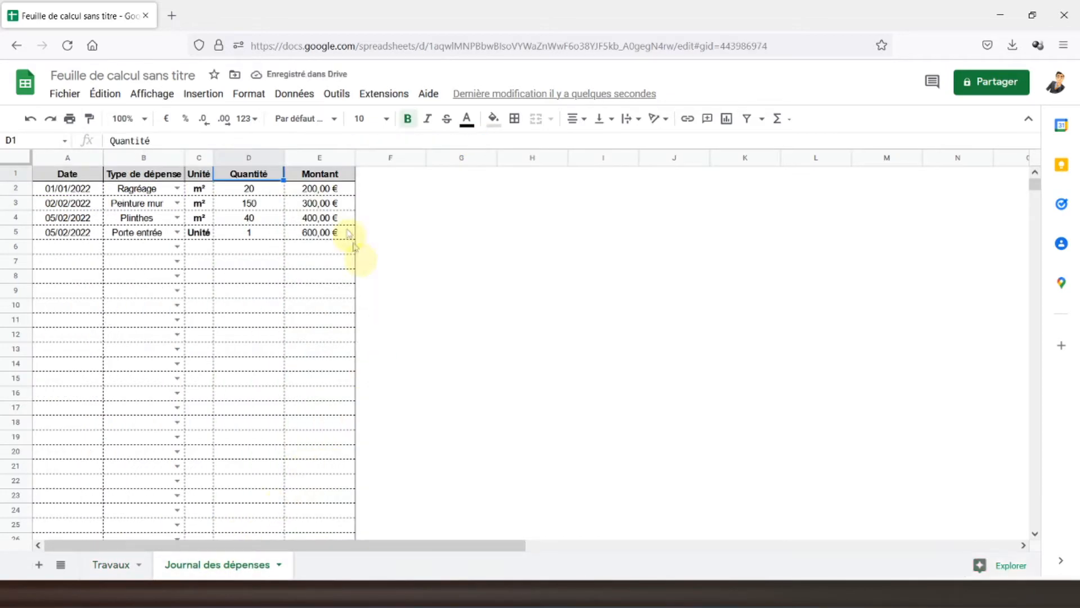
left_click(113, 564)
left_click(462, 142)
key("F4")
key("Return")
left_click(403, 186)
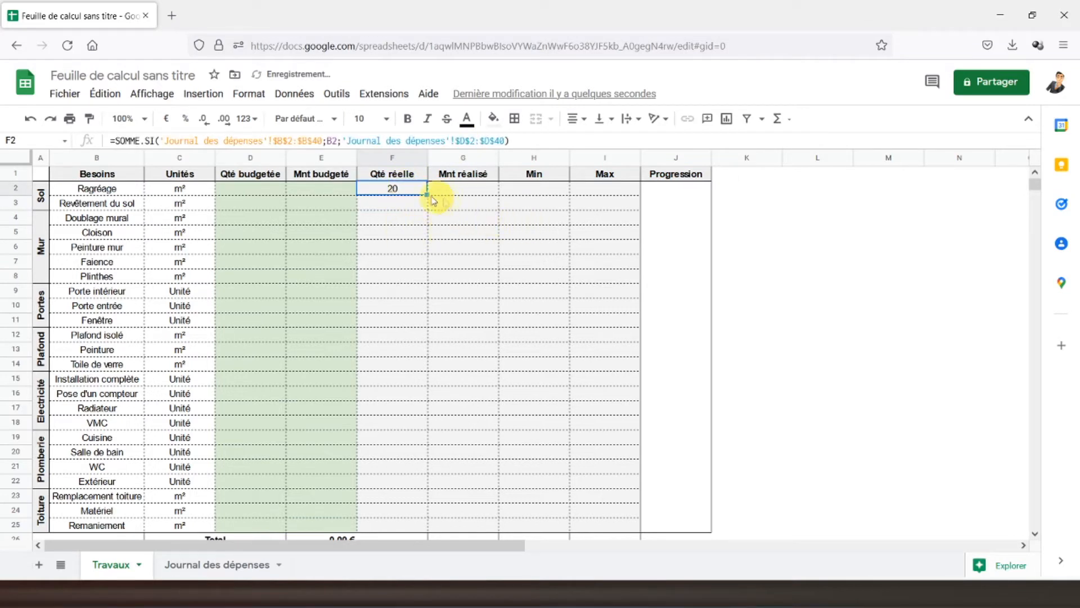
Step: Copy the text of the F2 formula into the Mnt réalisé cell G2, keeping its references unchanged
left_click_drag(515, 141, 110, 149)
key("ctrl+c")
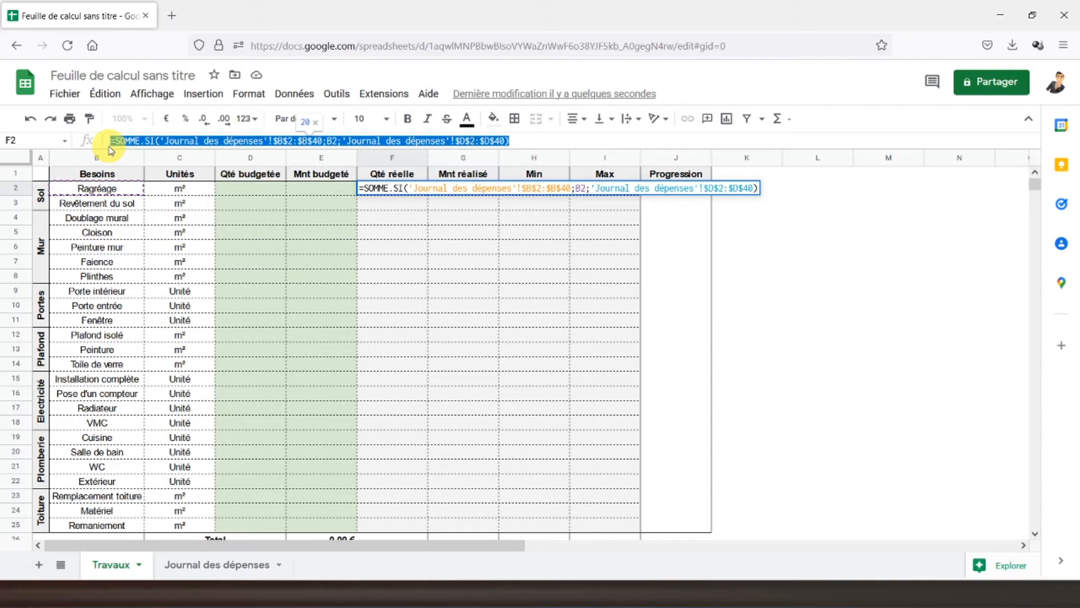
key("Escape")
key("Right")
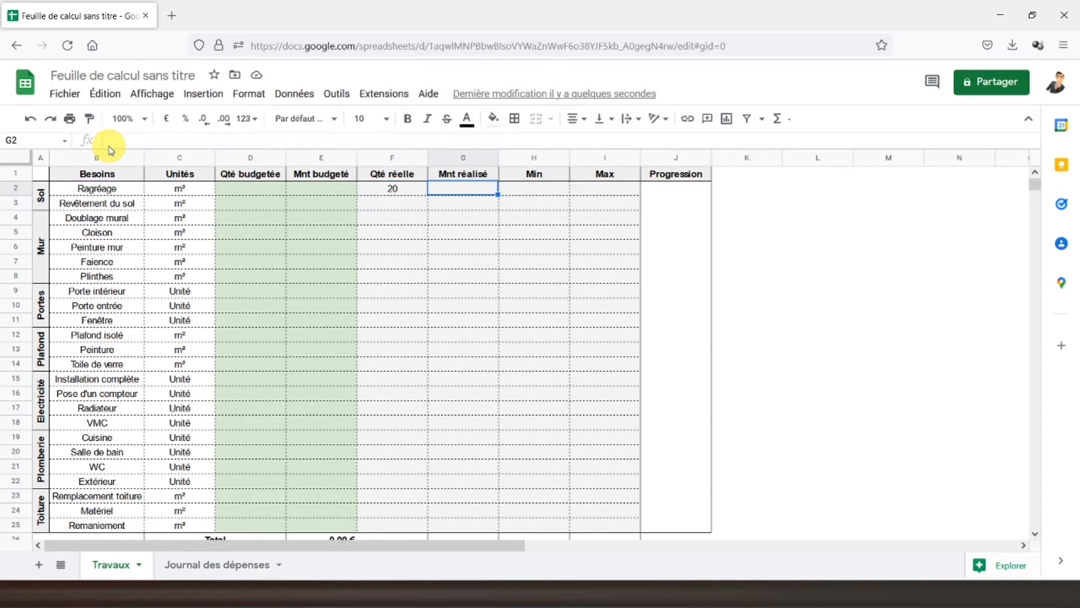
left_click(151, 136)
key("ctrl+v")
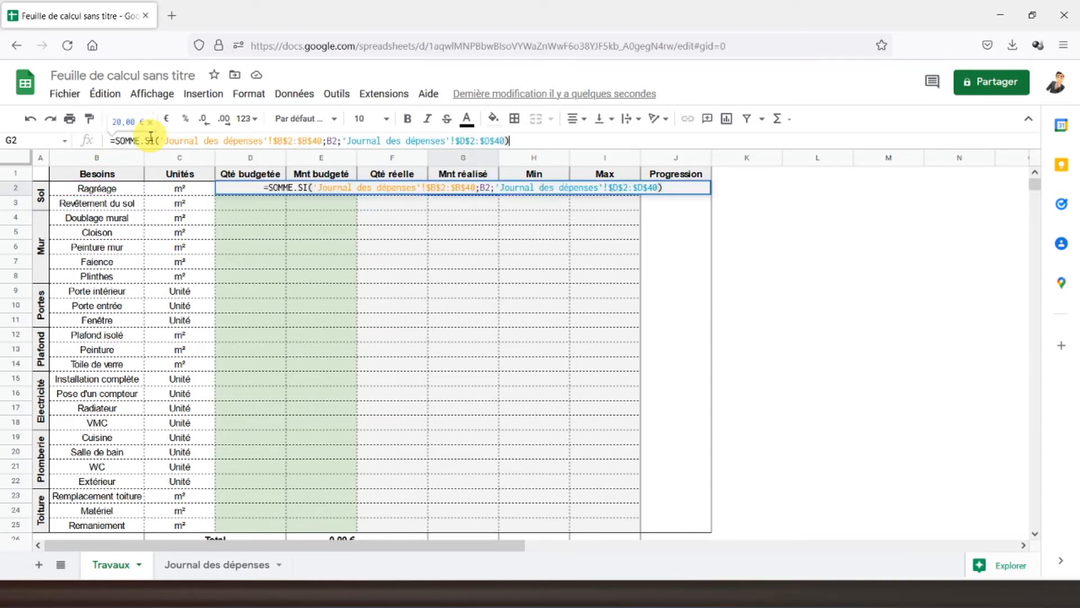
key("Return")
left_click(453, 188)
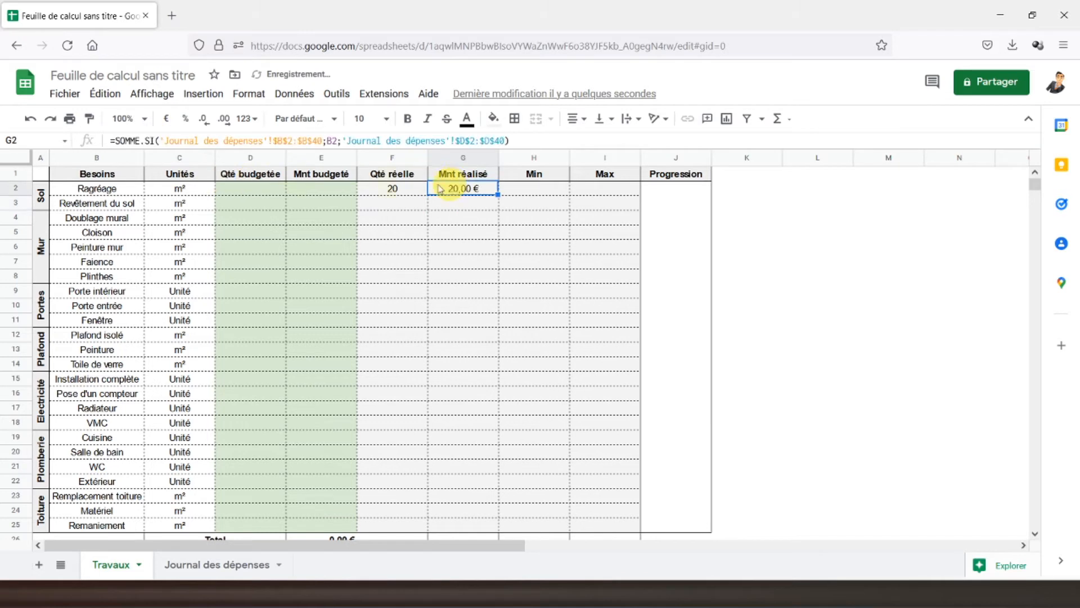
Step: Change the sum range of the G2 formula to the journal's Montant column, $E$2:$E$40
left_click(464, 142)
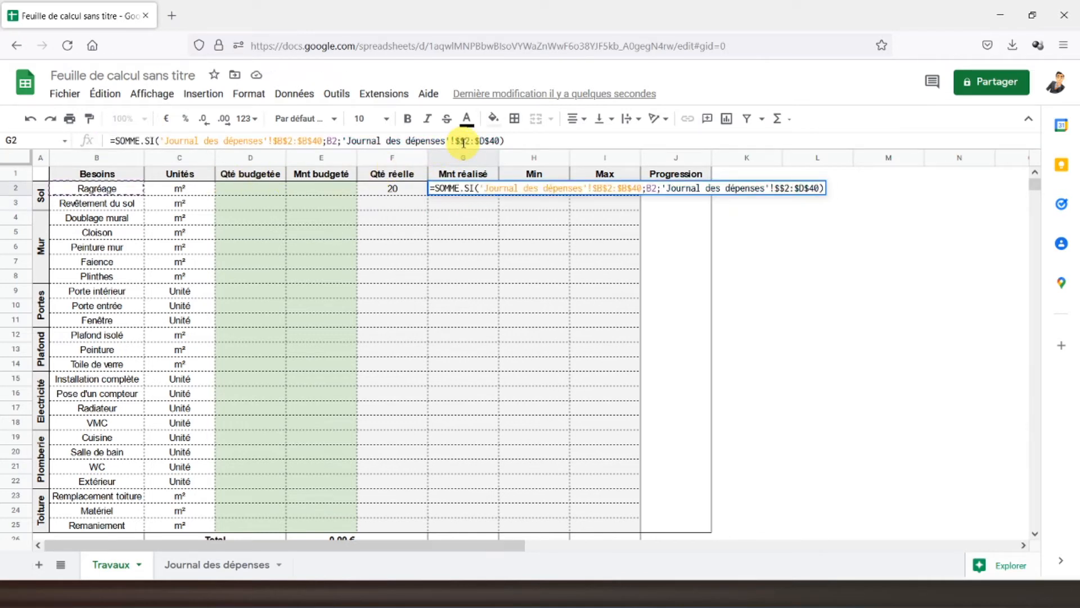
key("BackSpace")
type("e")
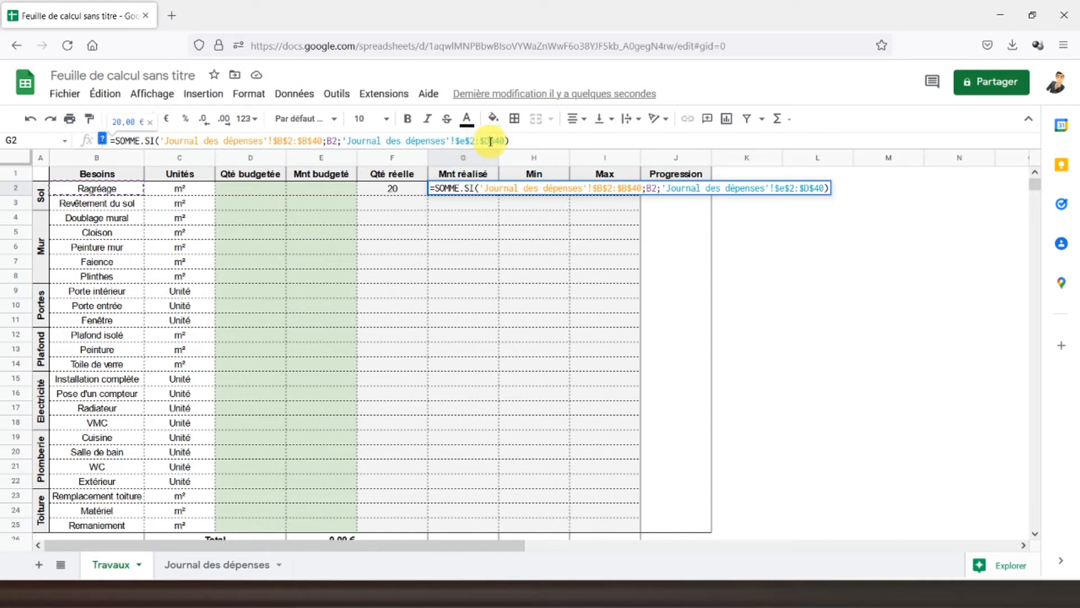
left_click(491, 141)
key("BackSpace")
type("e")
key("Return")
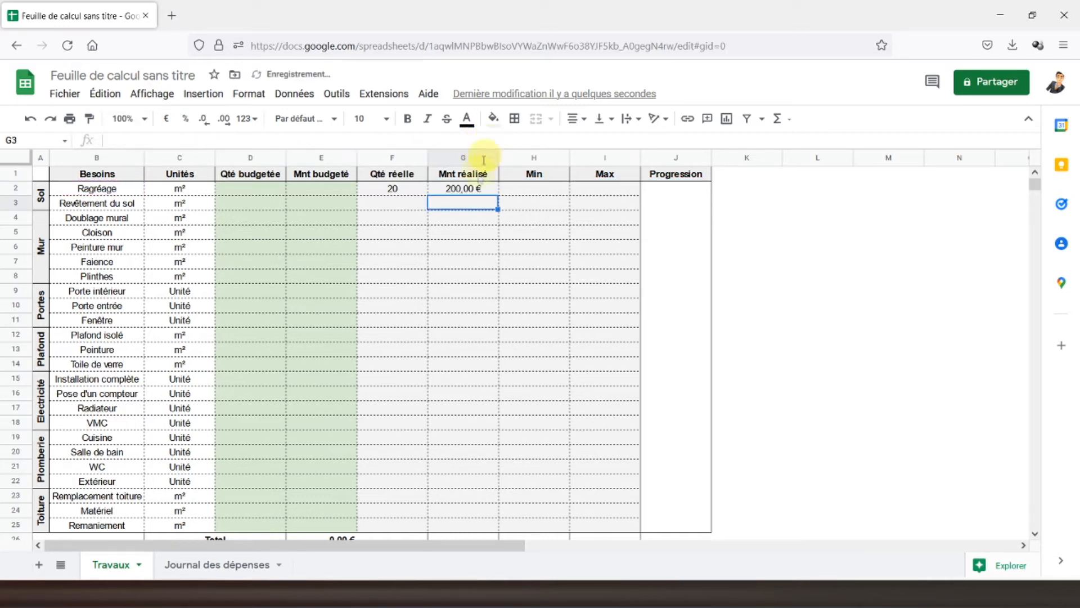
Step: Fill the Qté réelle and Mnt réalisé formulas from F2:G2 down to row 25
left_click(461, 189)
left_click(403, 189)
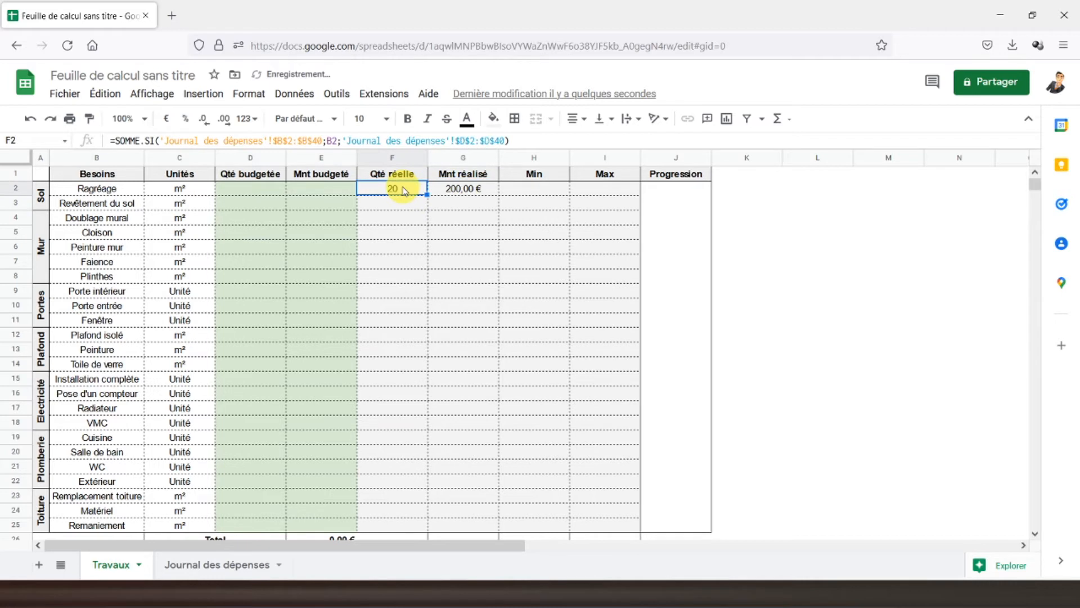
left_click(465, 189)
left_click(396, 190)
left_click(468, 191)
left_click_drag(390, 193, 481, 532)
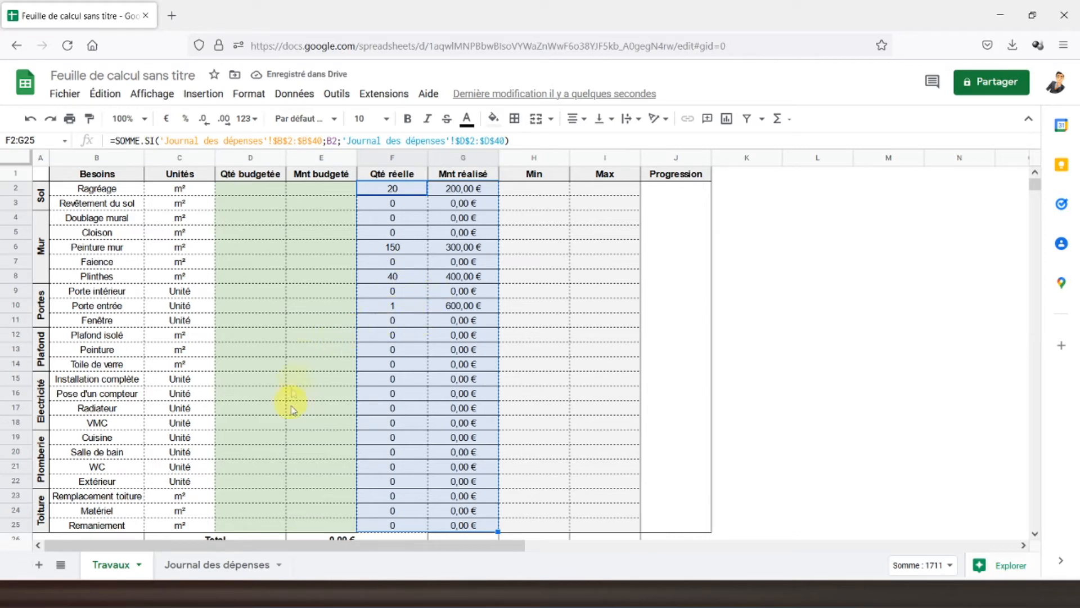
Step: Check the entries in the expense journal and apply dashed inner borders to F2:G25 on the Travaux sheet
left_click(221, 571)
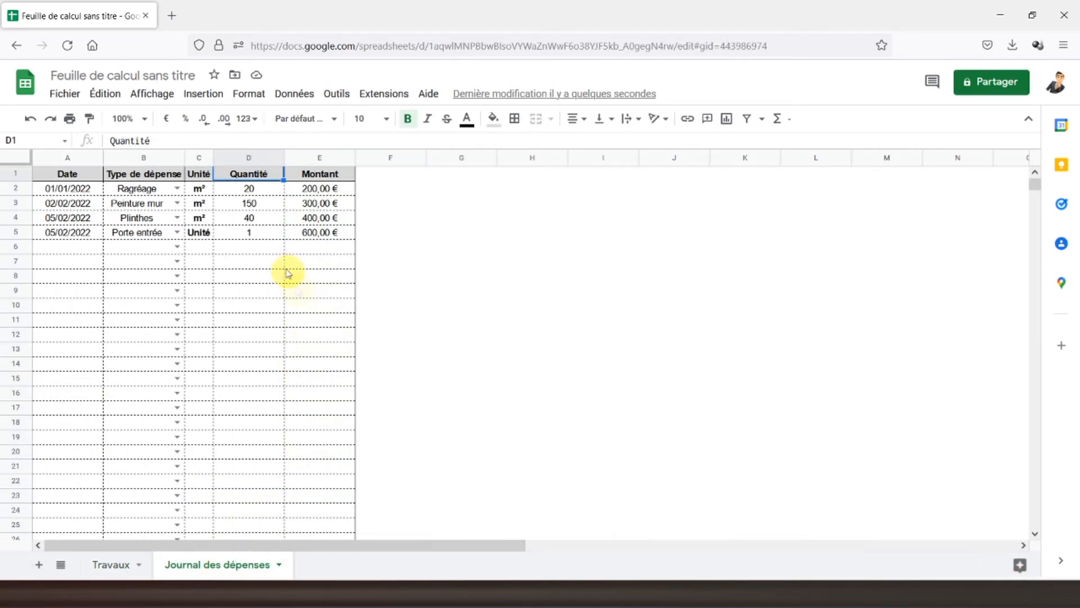
left_click(115, 565)
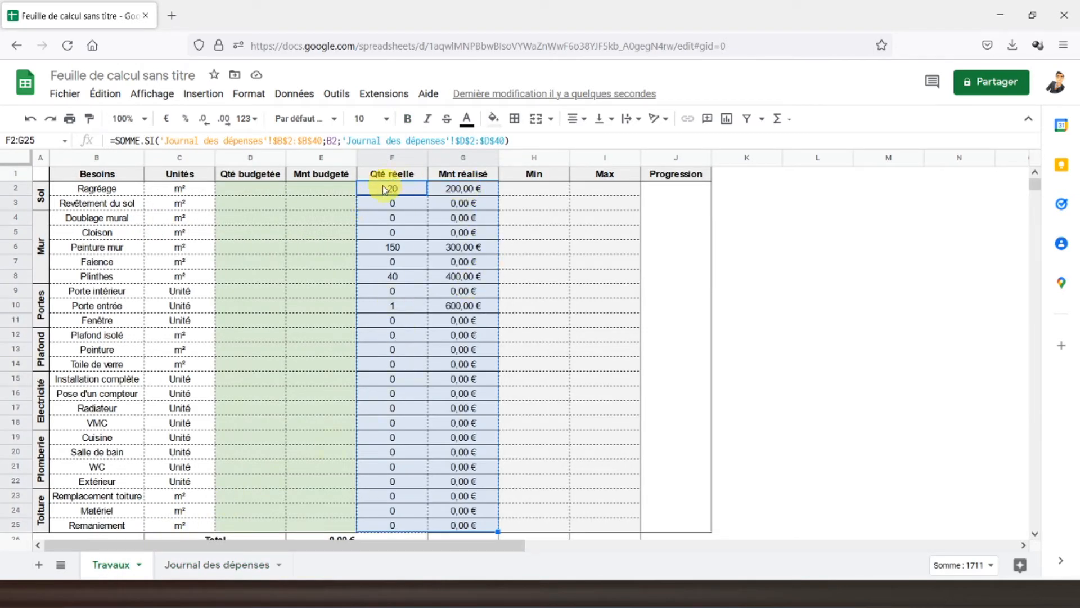
left_click(522, 125)
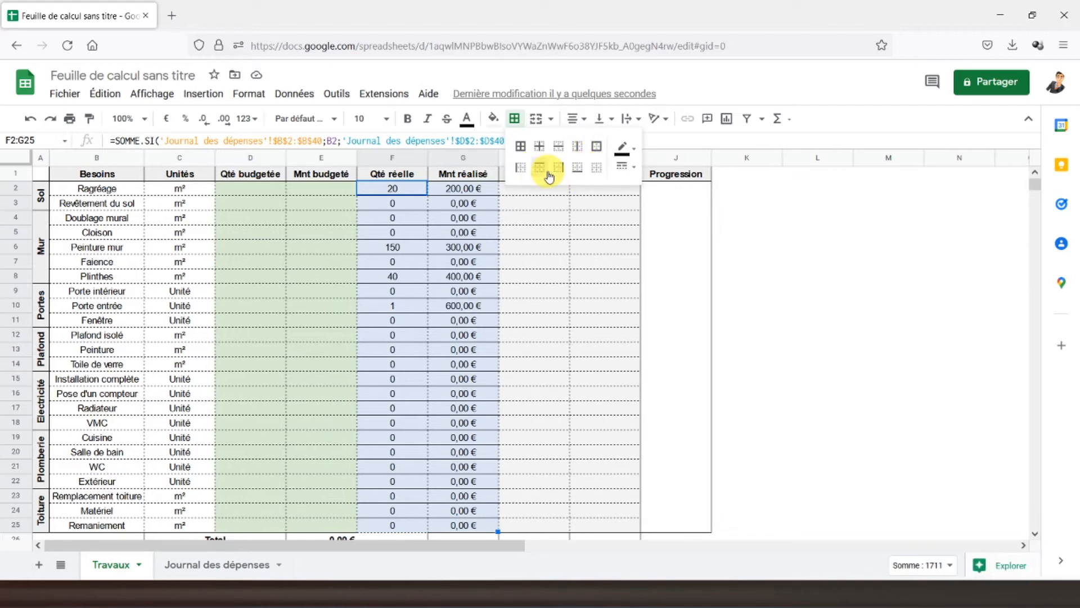
left_click(541, 148)
left_click(453, 276)
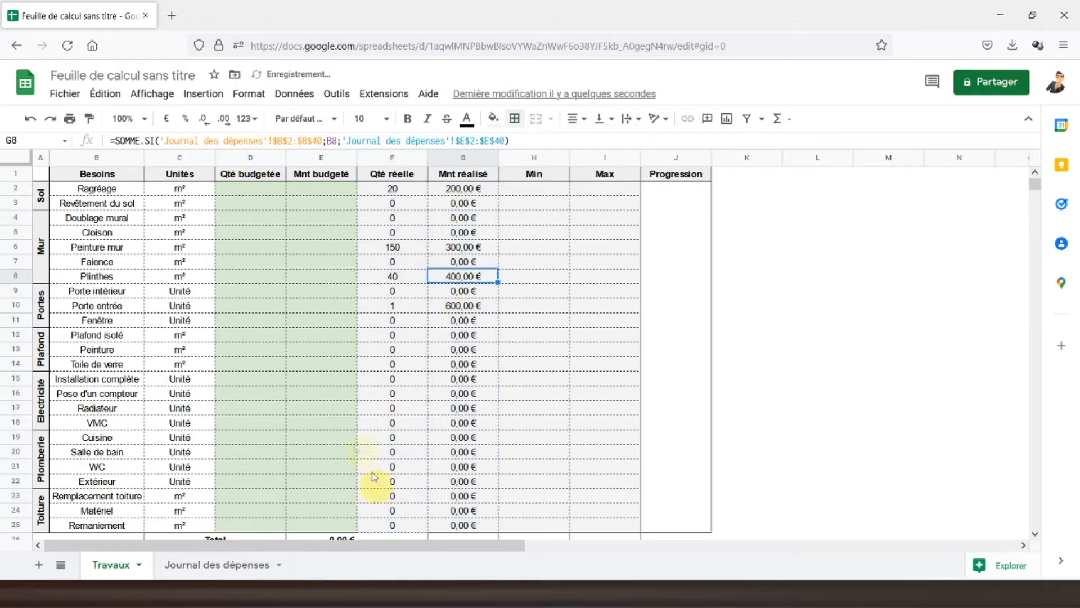
Step: Give cell F25, the last Qté réelle cell, a thin solid bottom border
scroll(366, 461, "down", 2)
left_click(322, 437)
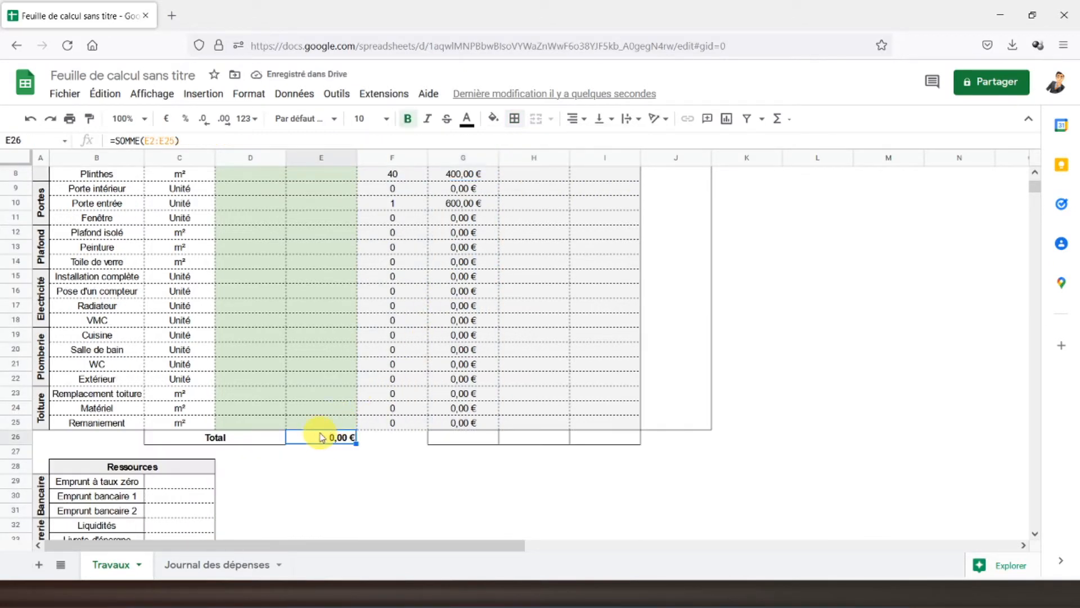
left_click(409, 426)
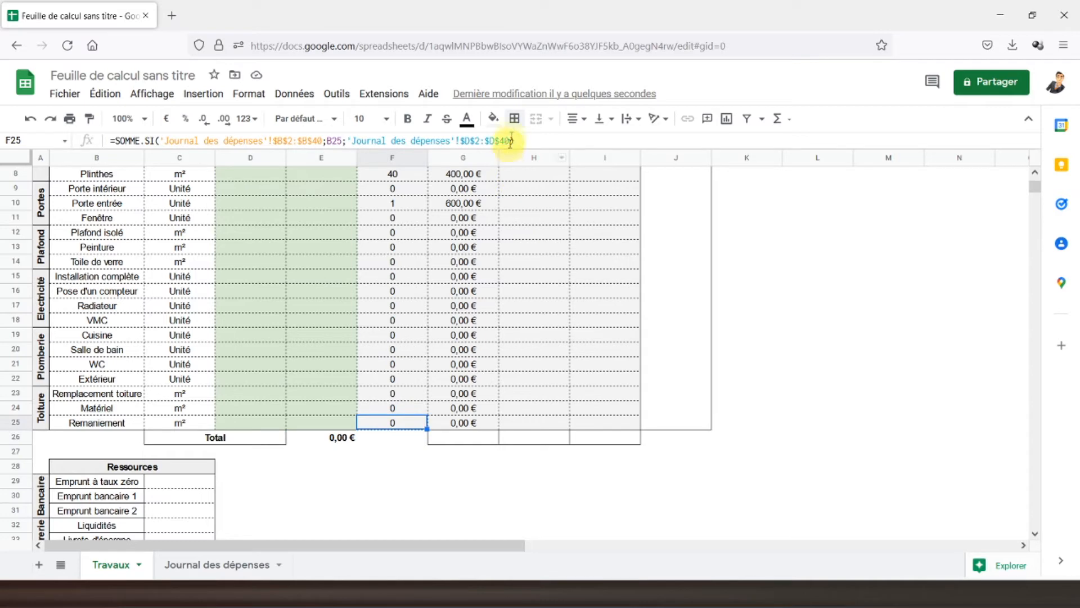
left_click(519, 121)
left_click(578, 167)
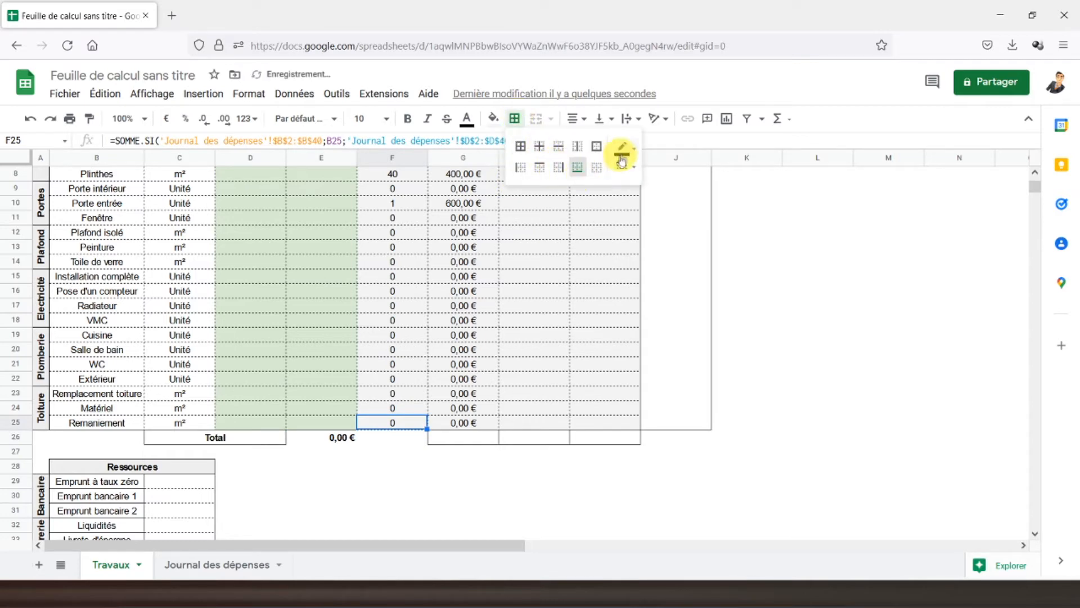
left_click(624, 167)
left_click(648, 194)
left_click(485, 306)
scroll(478, 309, "up", 3)
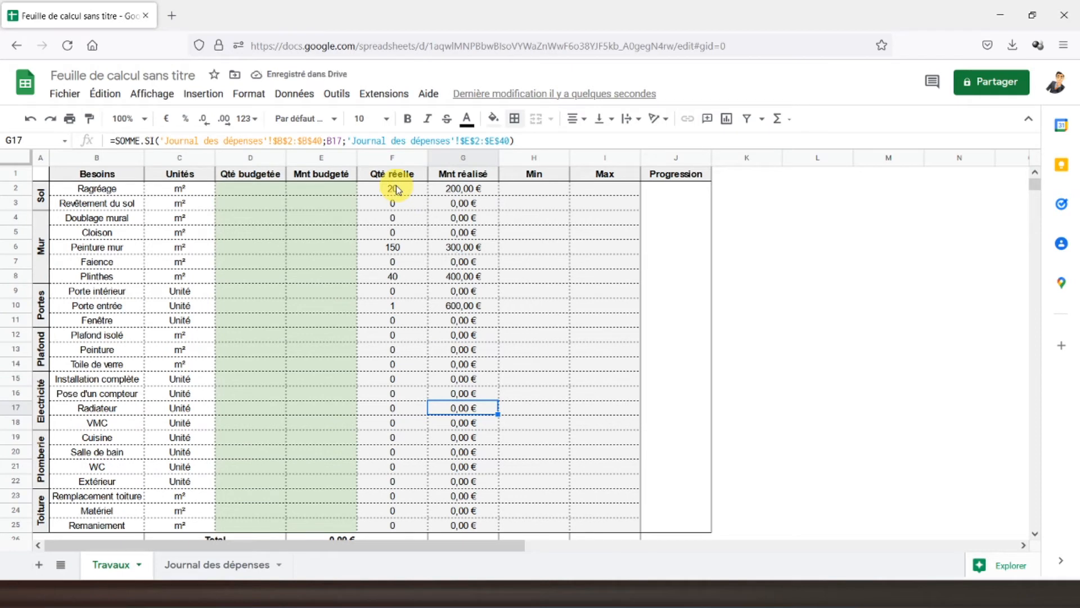
Step: Enter the formula =E2*0,9 in the Min cell H2 of the Ragréage row
left_click(457, 189)
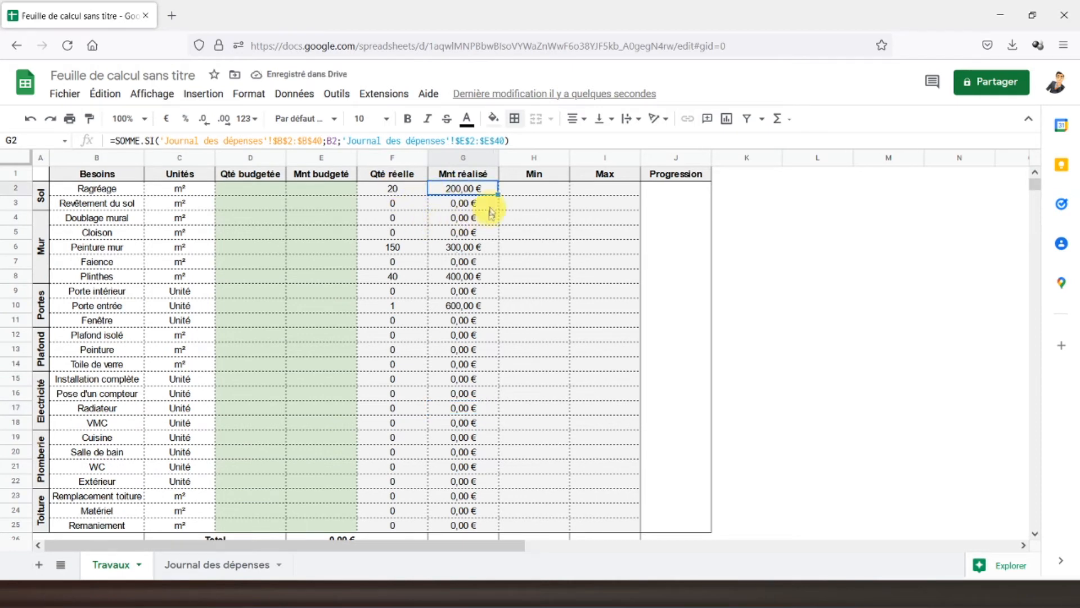
left_click(522, 190)
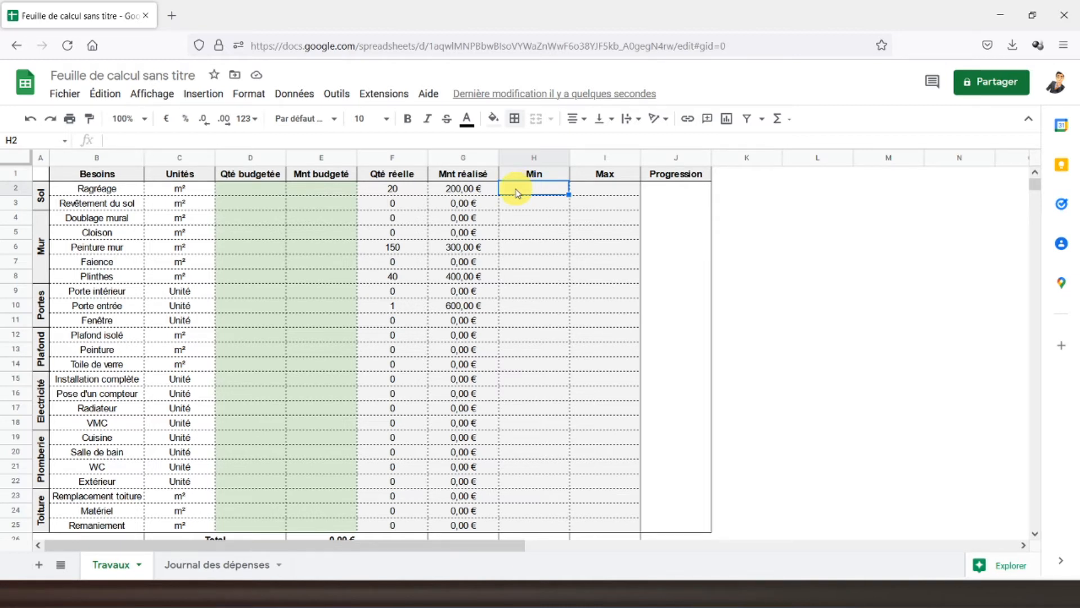
type("=")
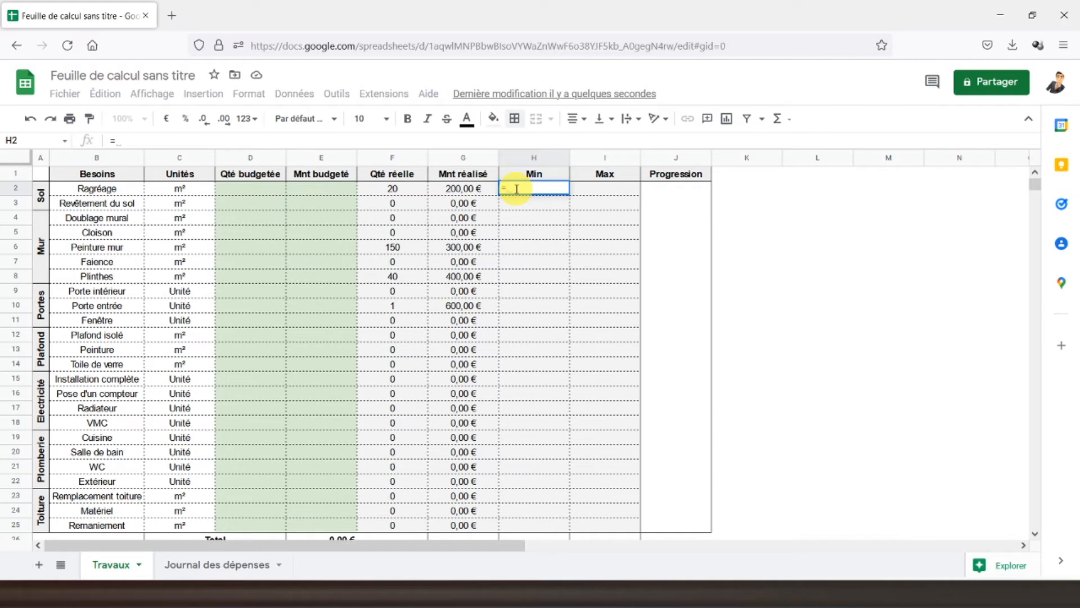
key("Left")
key("Left")
key("Left")
key("Left")
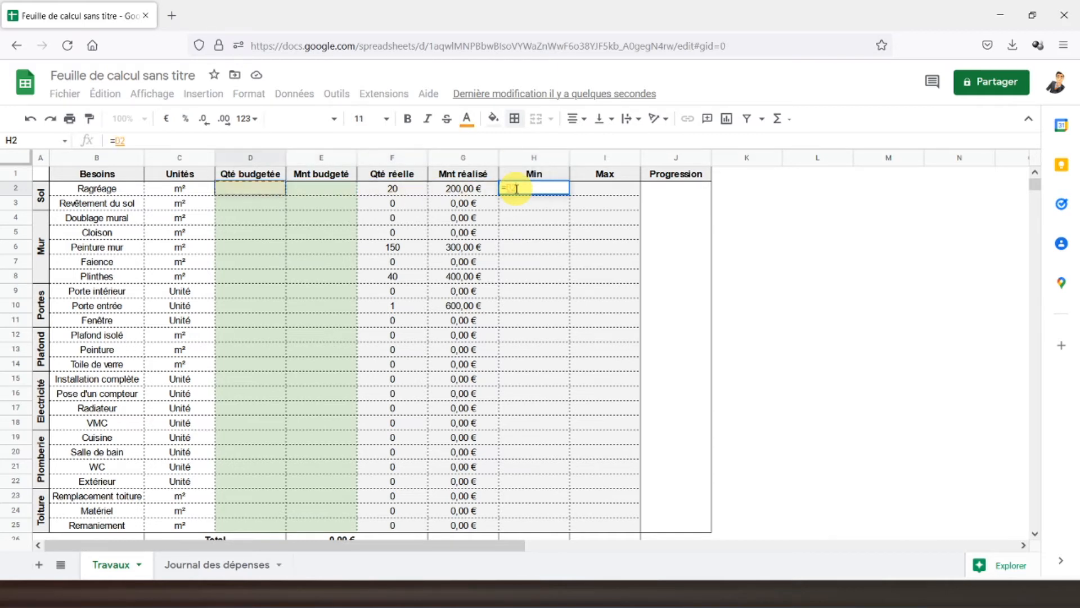
key("Right")
type("*")
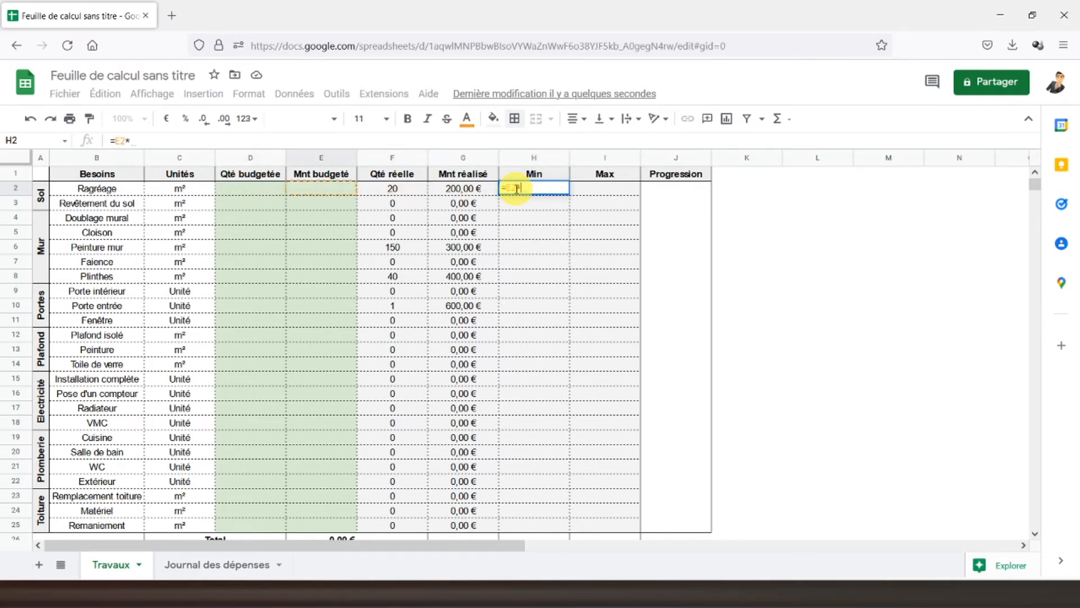
type("0.")
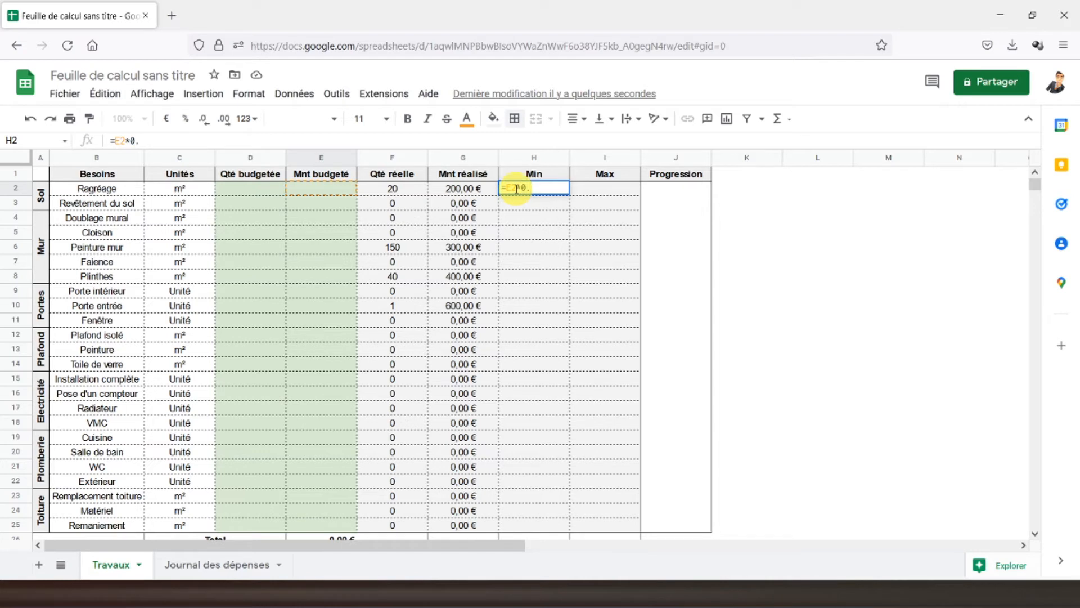
key("BackSpace")
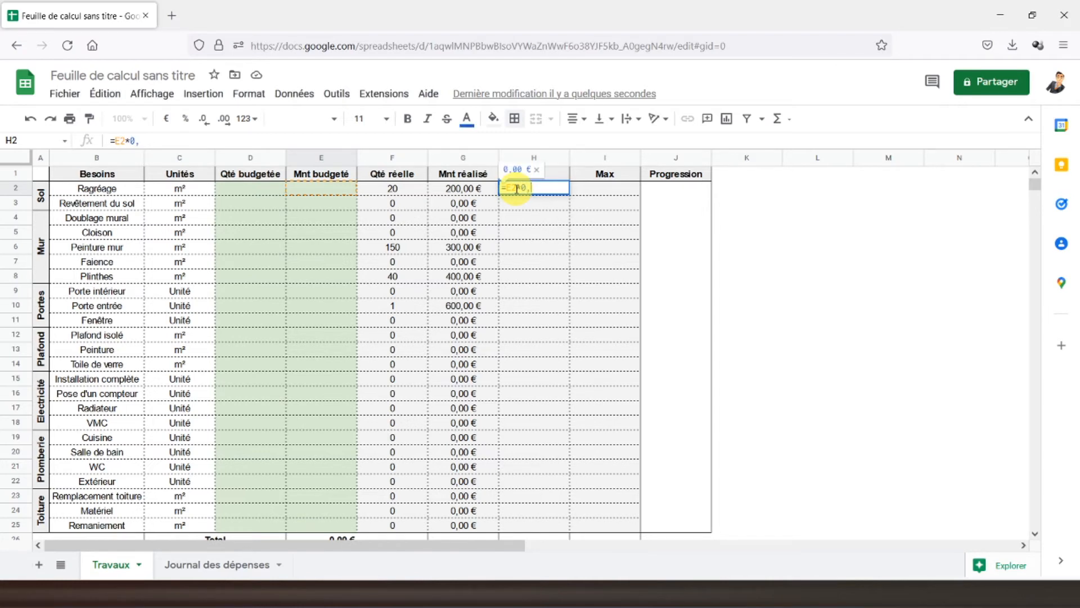
key("Return")
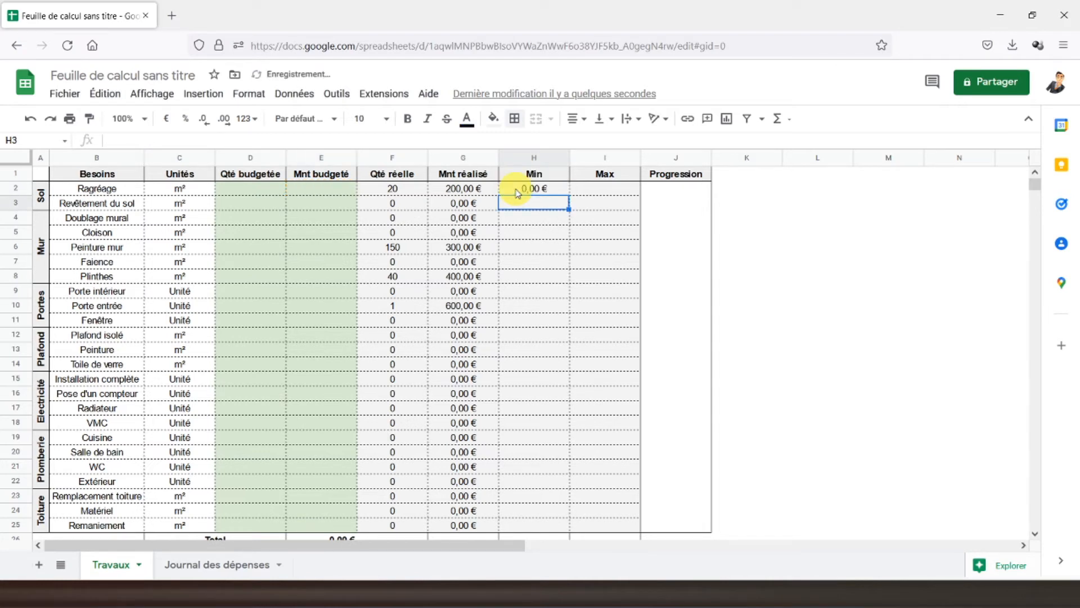
Step: Enter the formula =E2*1.1 in the Max cell I2 of the Ragréage row
left_click(587, 193)
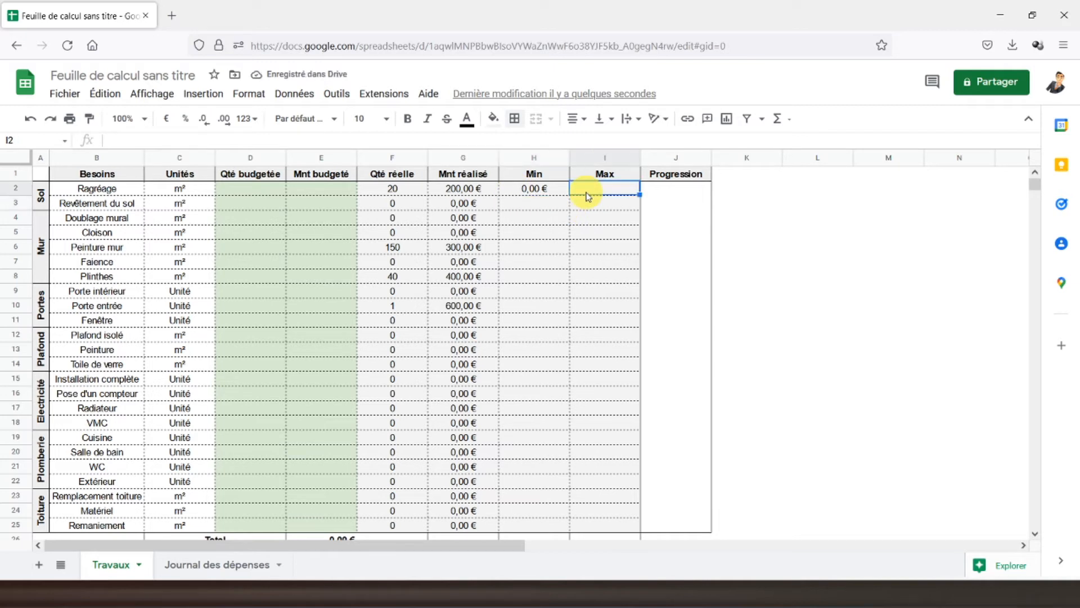
type("=")
key("Left")
key("Left")
key("Left")
key("Left")
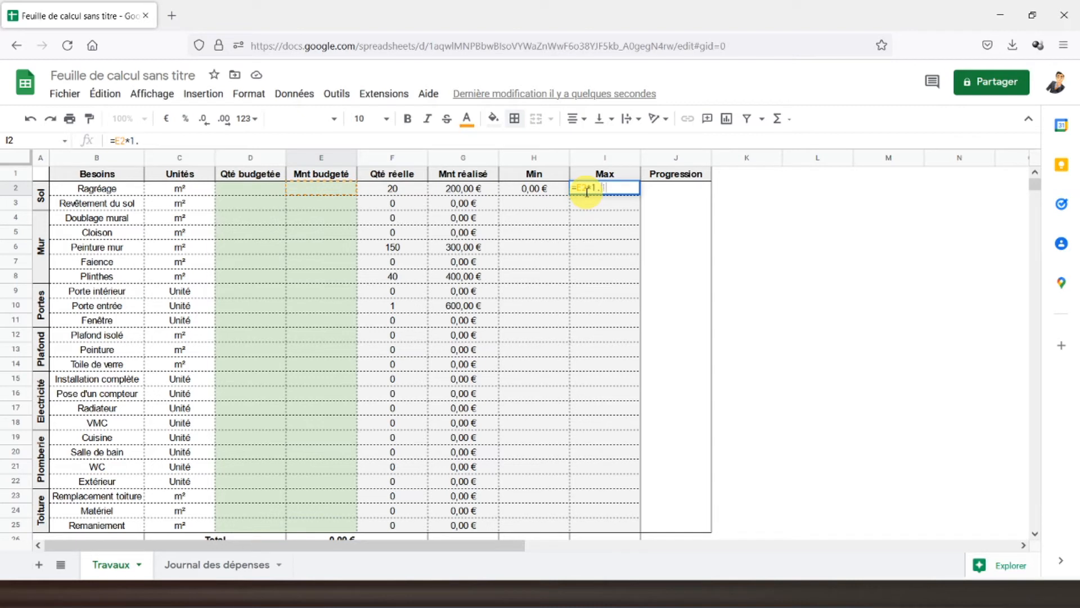
key("Return")
Step: Correct the decimal separator in the I2 formula so that it reads =E2*1,1
left_click(588, 192)
left_click(140, 140)
type("1.1")
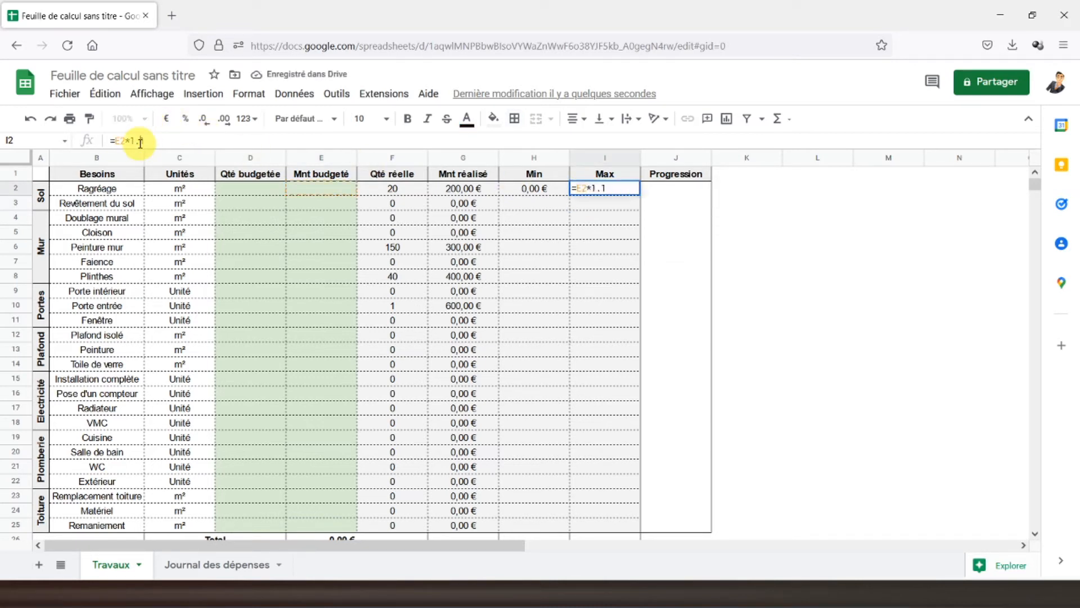
key("BackSpace")
key("BackSpace")
type(",1")
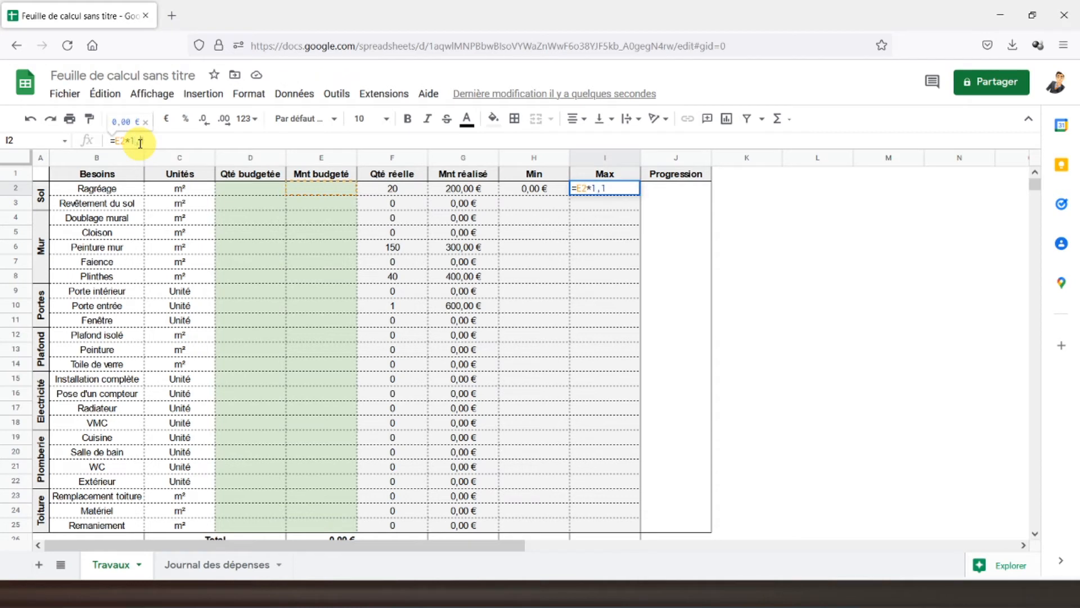
key("Return")
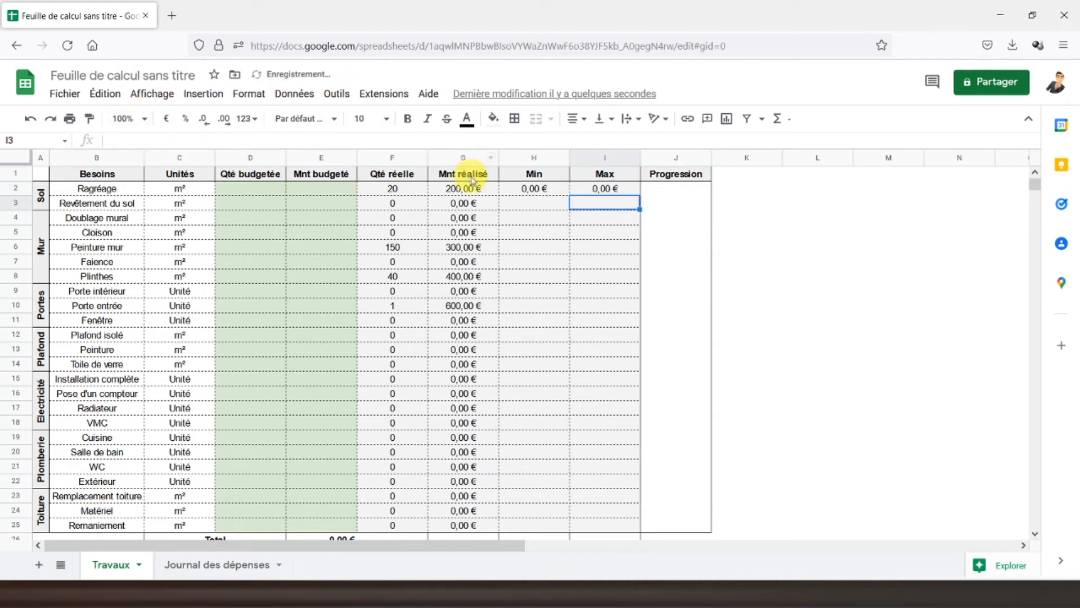
Step: Fill the Min and Max formulas from H2:I2 down to row 25
left_click(532, 190)
left_click(585, 196, "shift")
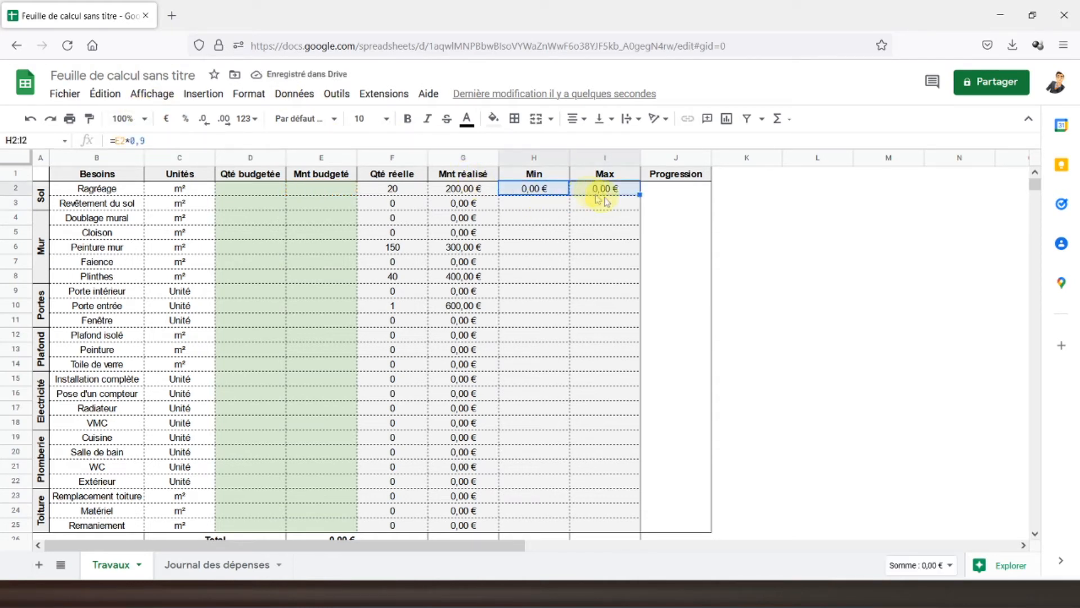
left_click_drag(636, 195, 627, 525)
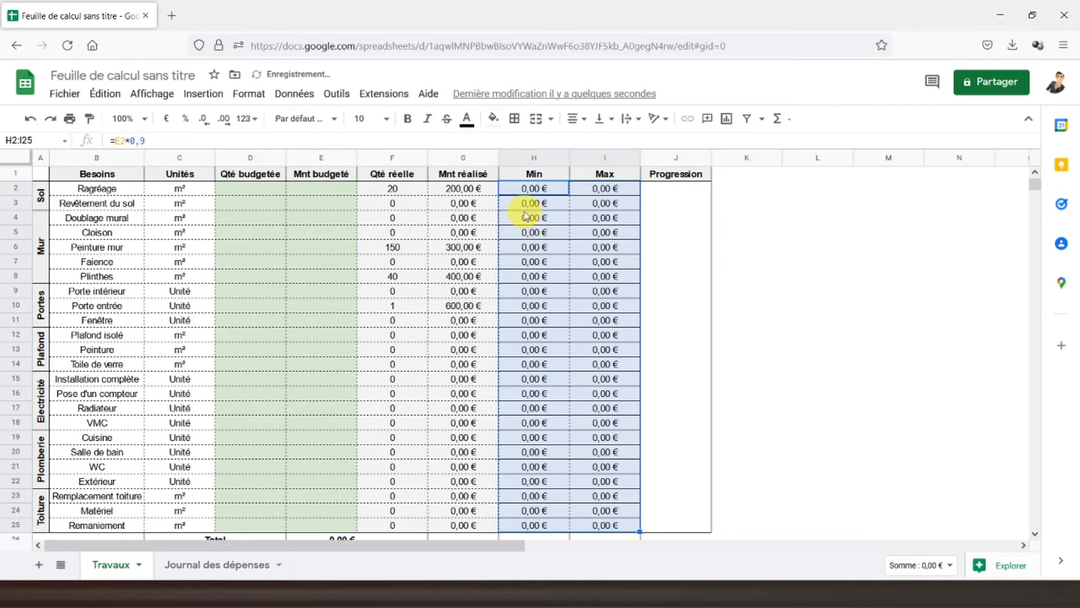
Step: Apply dashed borders to the Min and Max cells H2:I25 to match the rest of the table
left_click(514, 118)
left_click(559, 168)
left_click(539, 146)
left_click(630, 170)
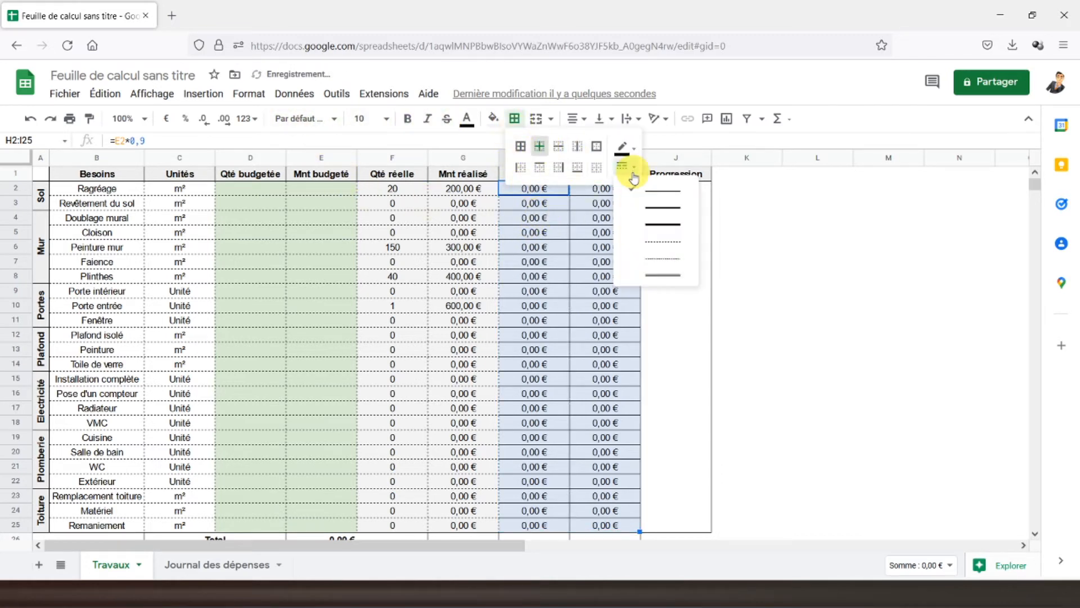
left_click(655, 241)
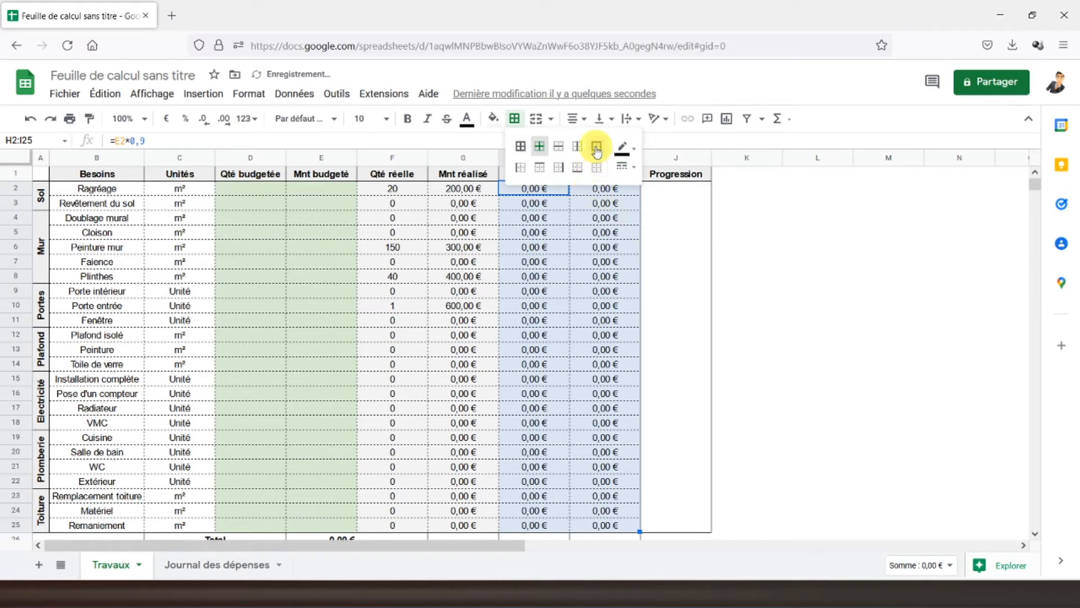
left_click(619, 276)
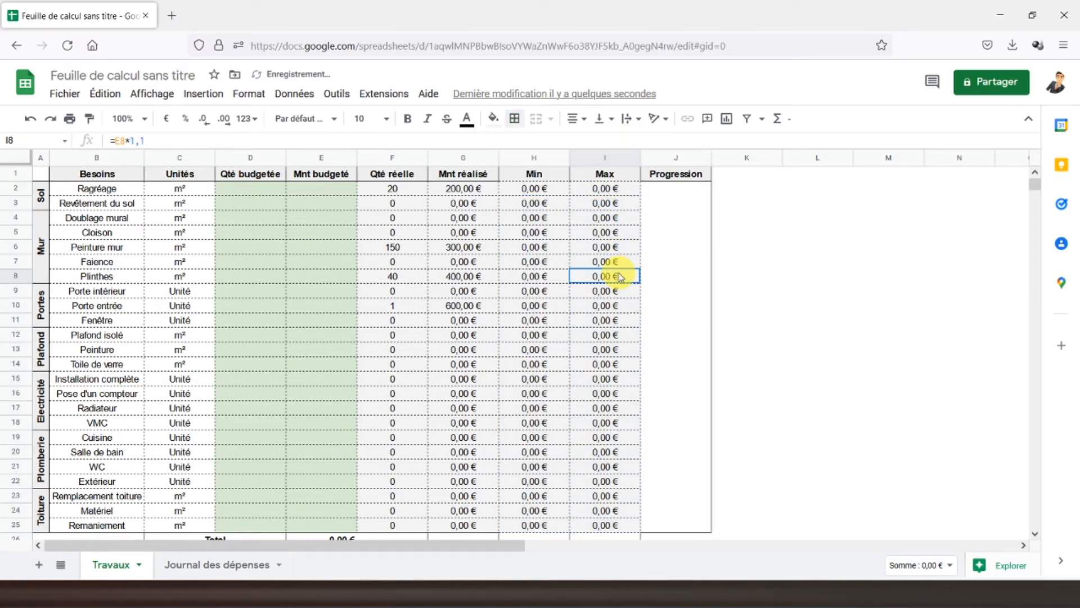
Step: Put a solid outer border around the table range B2:I25
left_click_drag(619, 187, 529, 232)
left_click_drag(365, 274, 85, 518)
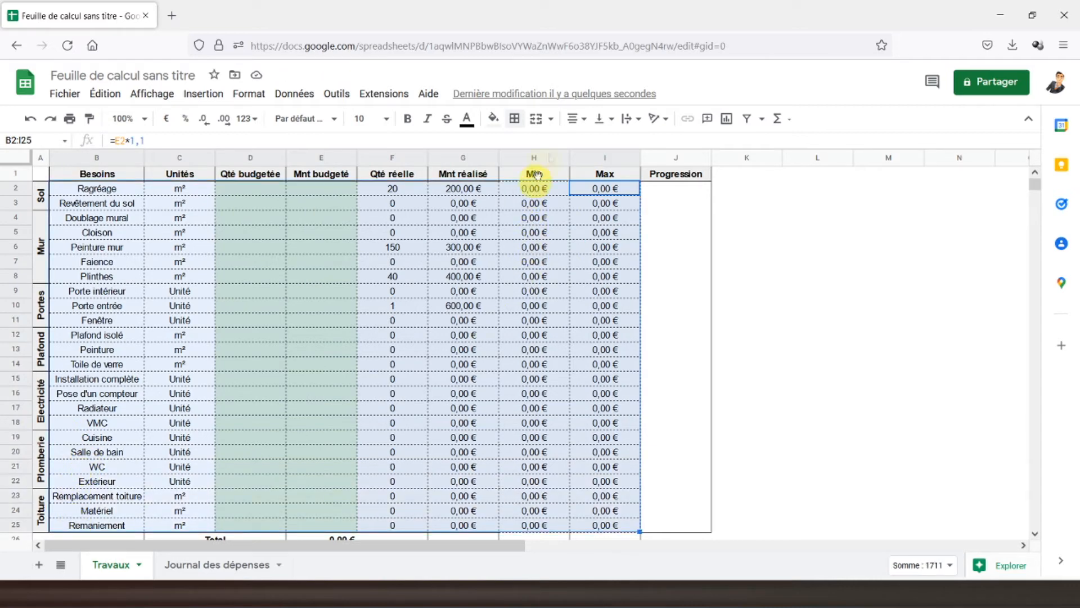
left_click(514, 119)
left_click(596, 146)
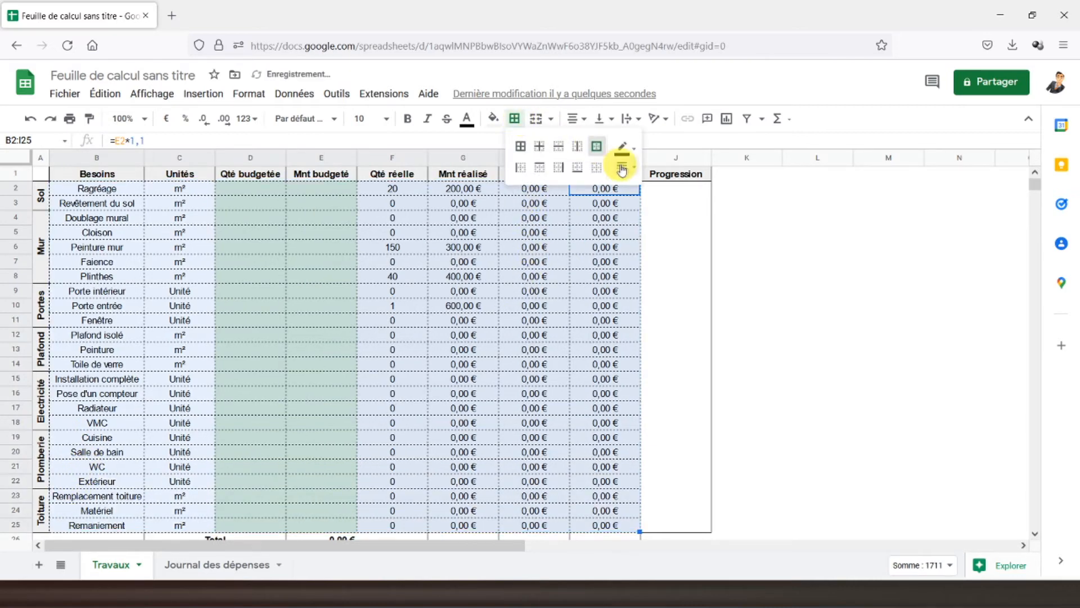
left_click(622, 168)
left_click(463, 262)
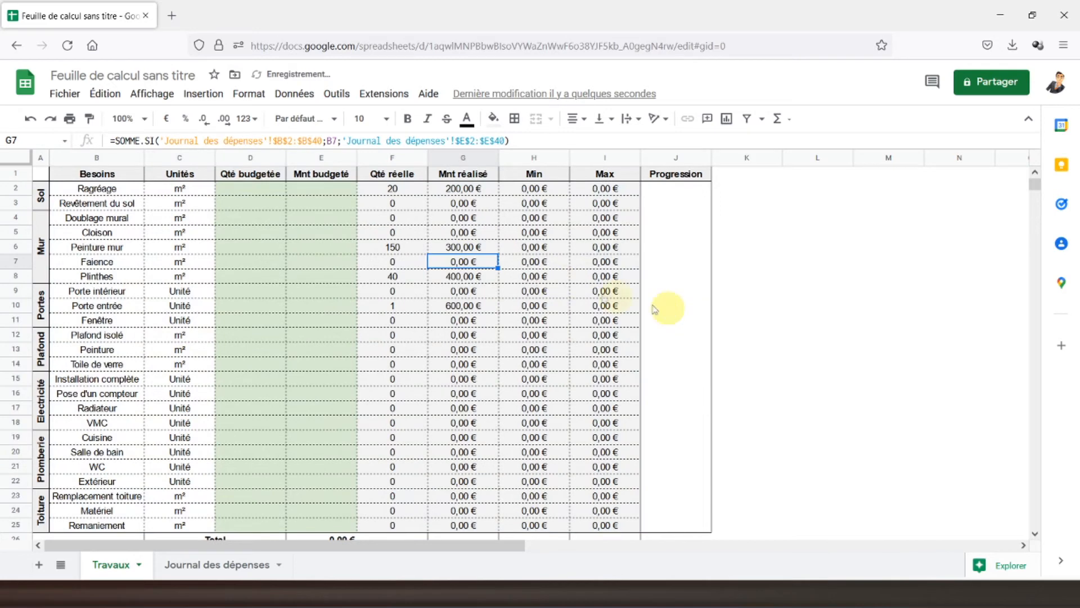
Step: Add an outer border around the Mnt budgeté total cell E26
left_click(577, 291)
scroll(583, 346, "down", 5)
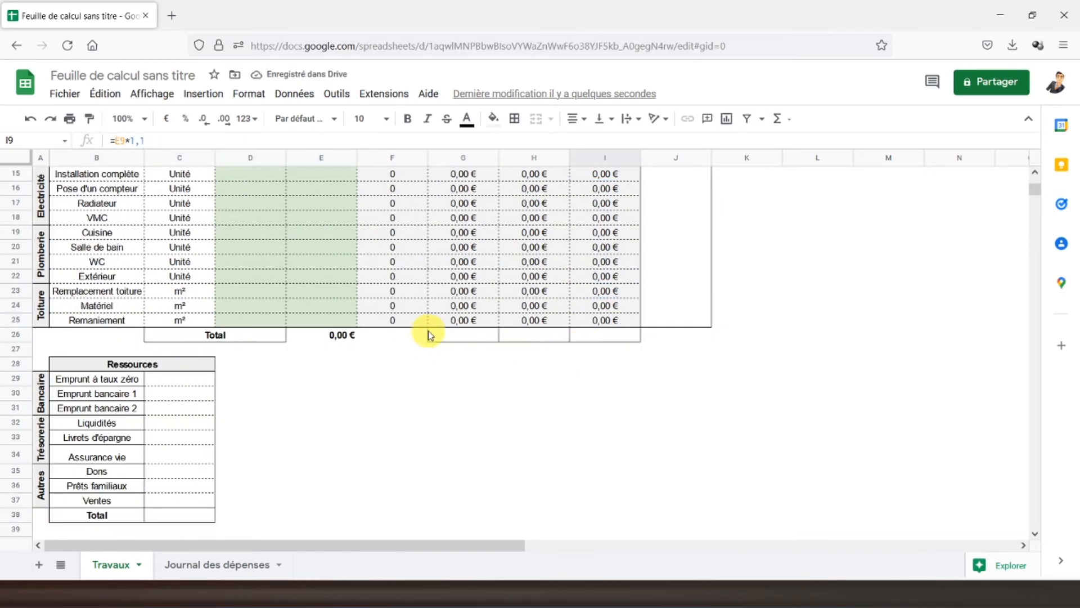
scroll(429, 334, "up", 3)
left_click(332, 437)
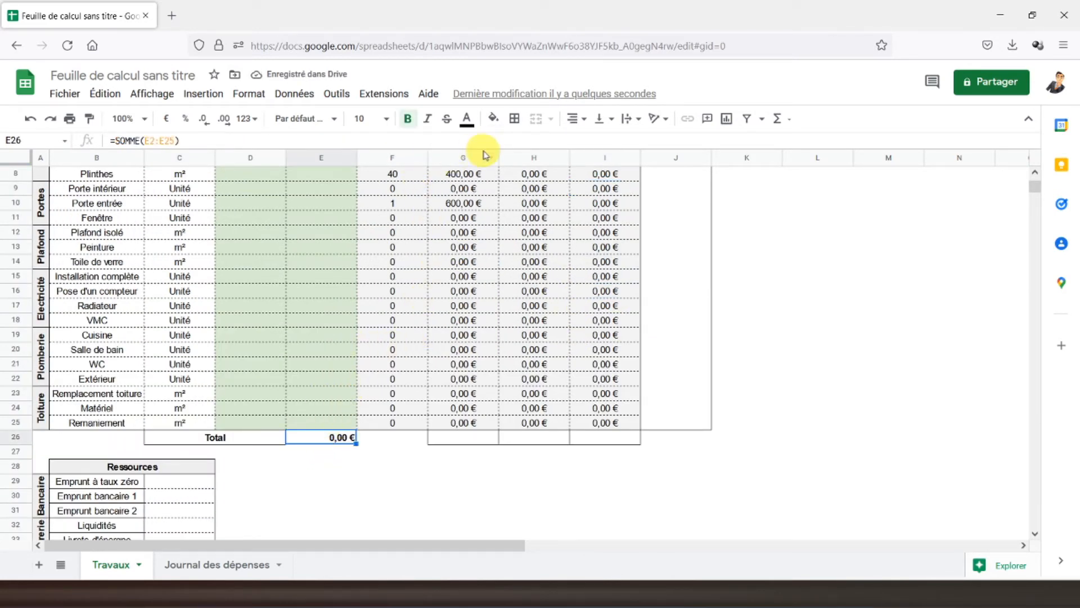
left_click(514, 118)
left_click(597, 147)
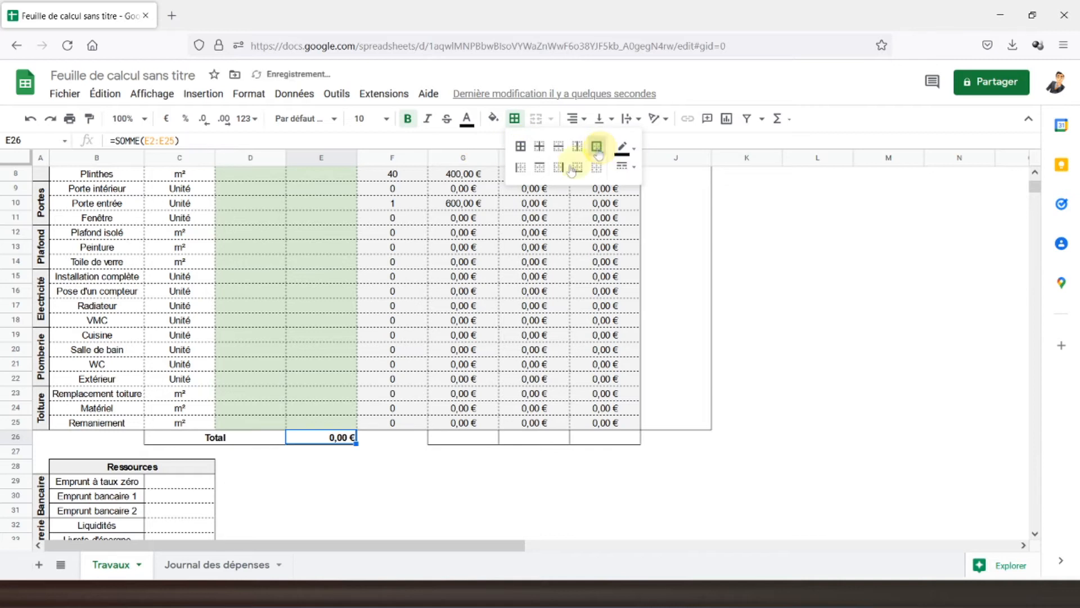
Step: Center the contents of the total cells E26 and G26:I26 horizontally
left_click(581, 119)
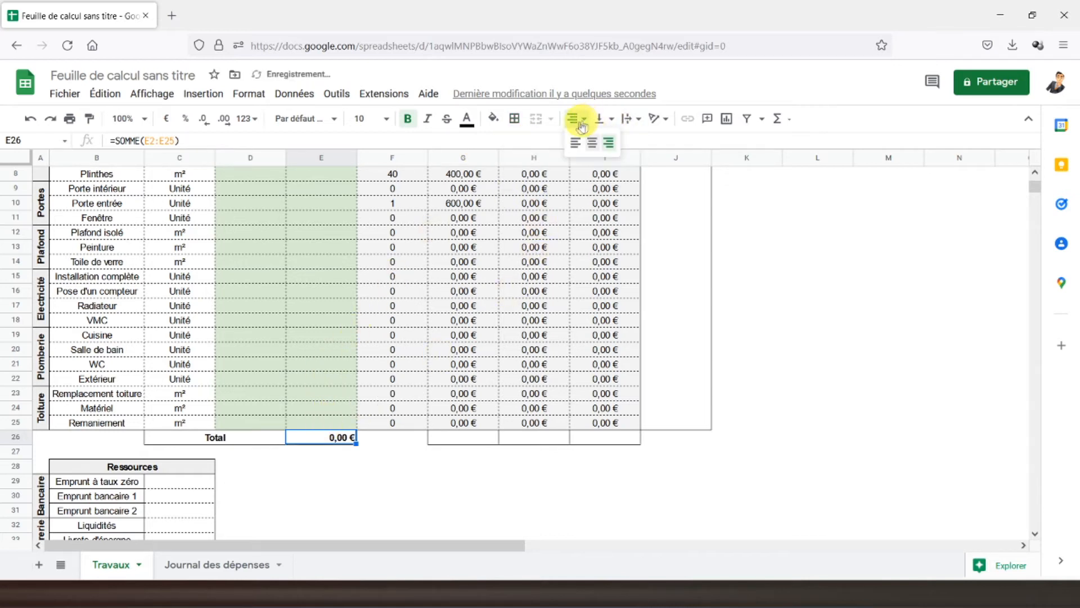
left_click(592, 142)
left_click_drag(450, 437, 600, 438)
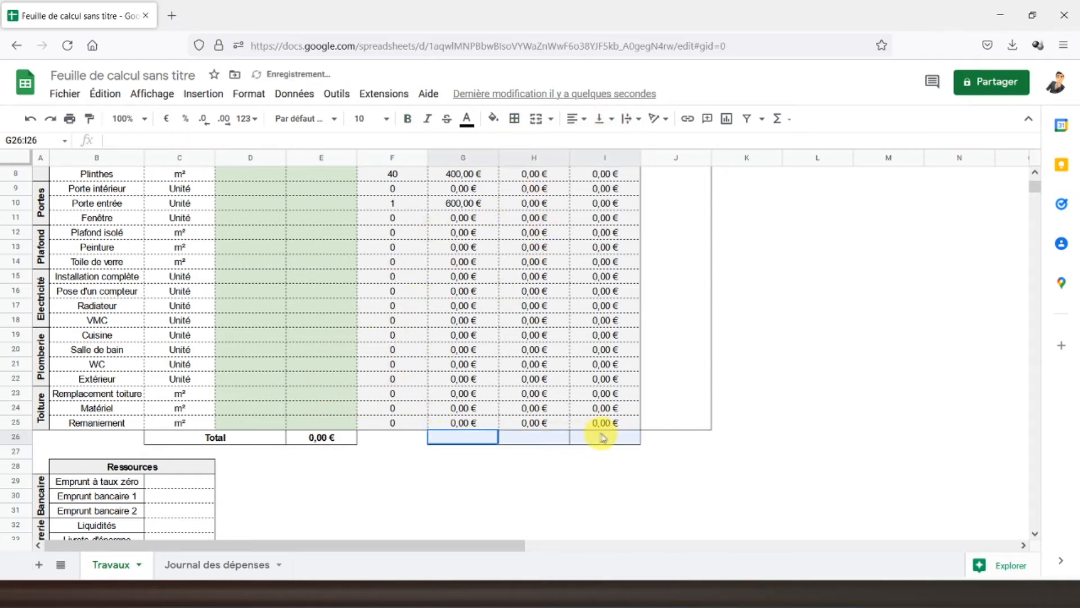
left_click(577, 118)
left_click(598, 144)
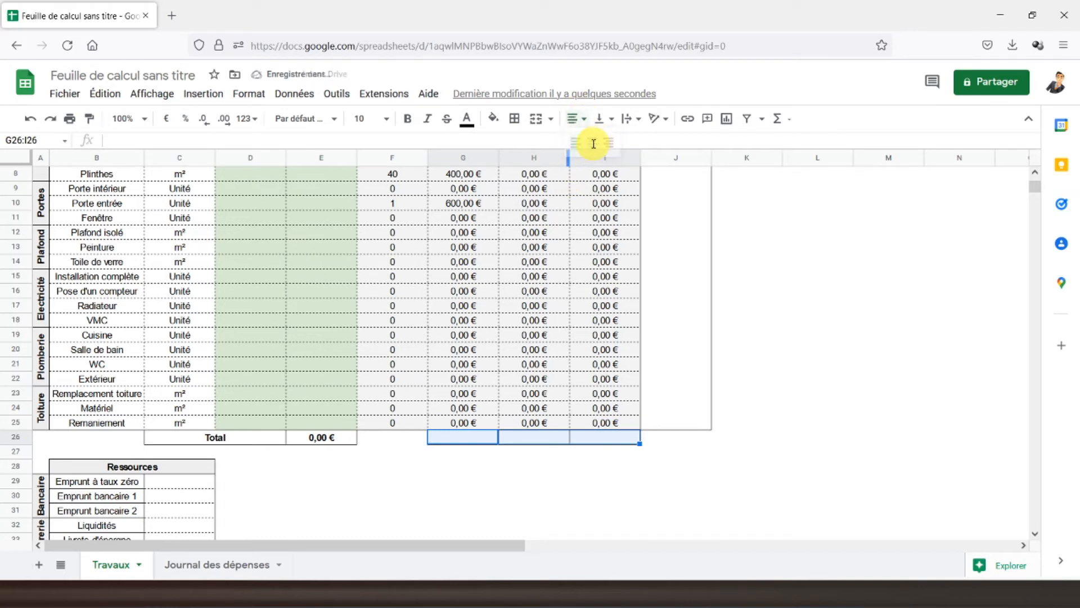
Step: Make the total cells G26:I26 bold and fill them with the sum formula copied from E26
left_click(408, 118)
left_click(457, 436)
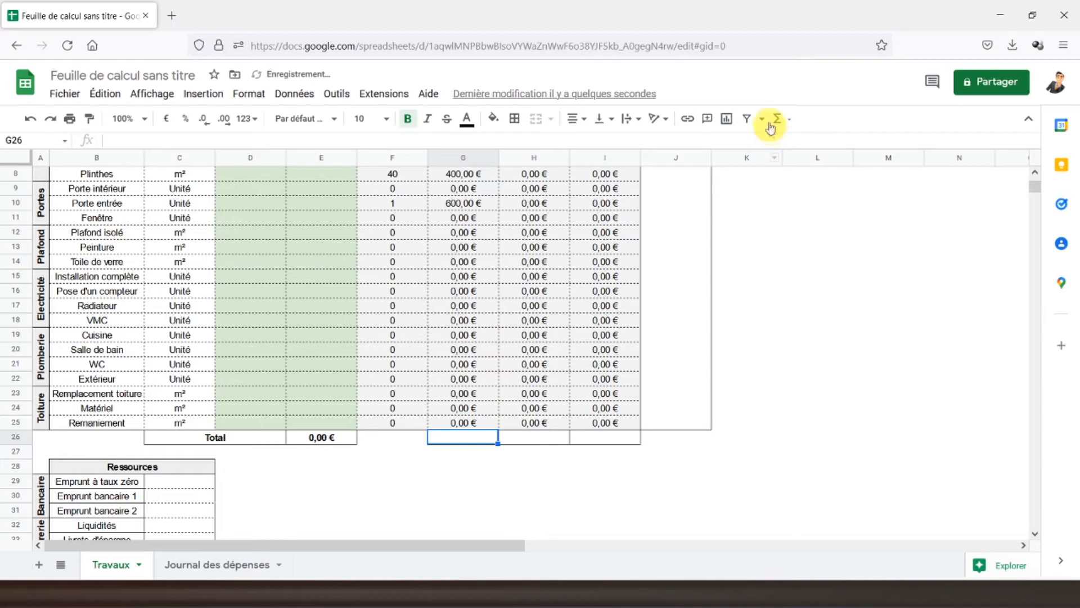
left_click(776, 119)
left_click(392, 350)
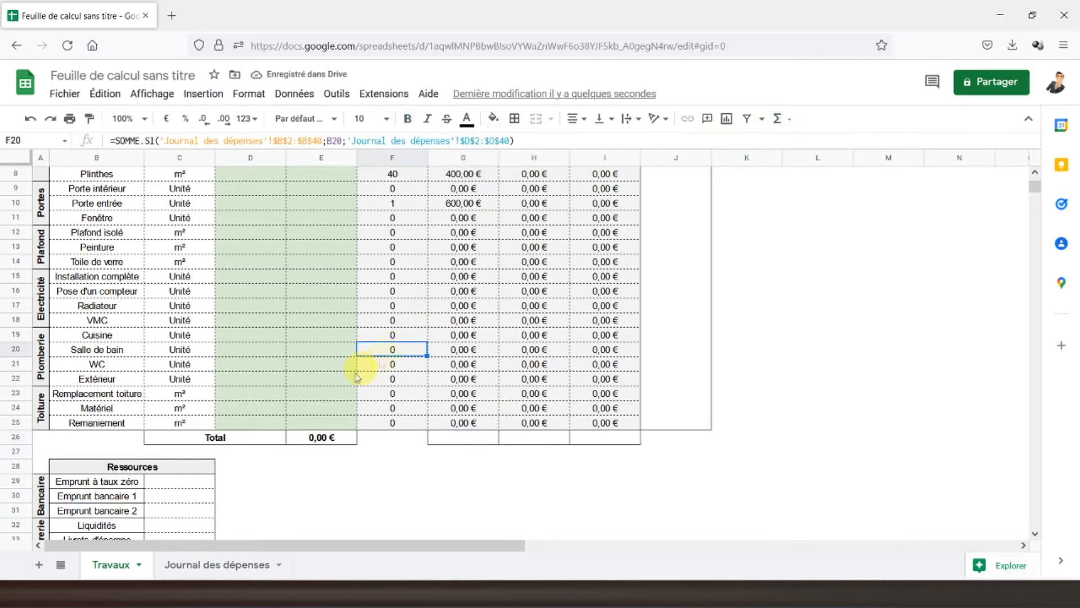
left_click(325, 442)
key("ctrl+c")
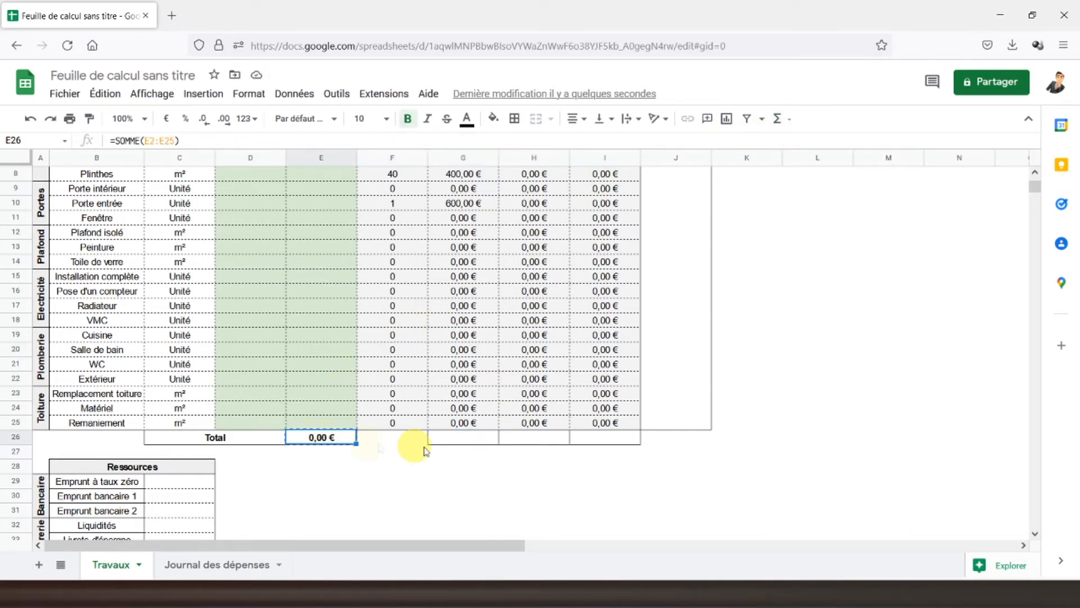
left_click_drag(458, 439, 574, 440)
key("ctrl+v")
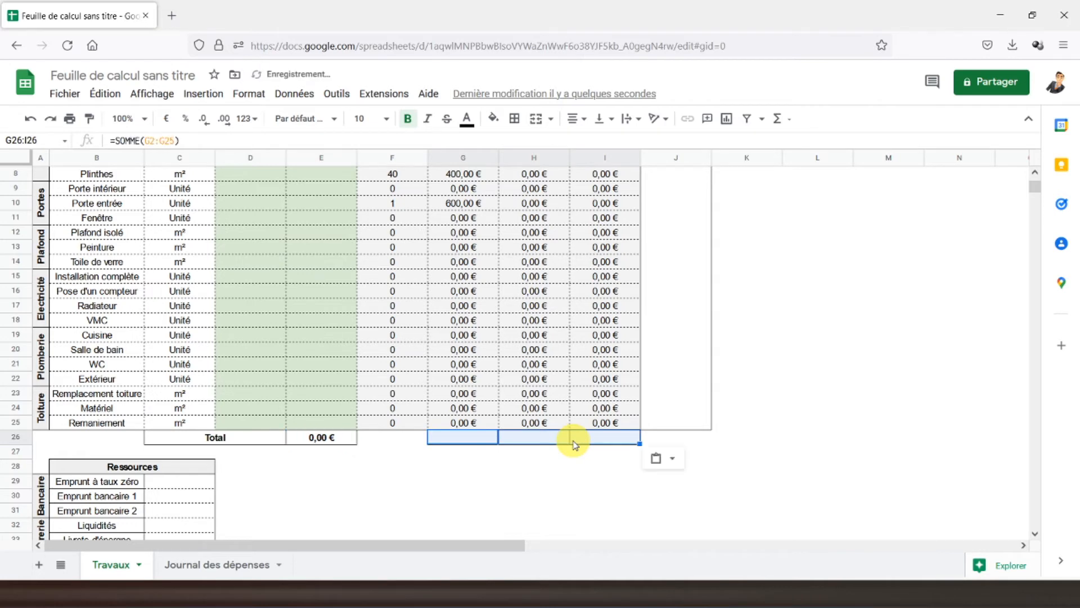
left_click(463, 364)
Step: Enter a budgeted quantity of 20 and a budgeted amount of 250 for Ragréage in row 2
scroll(467, 371, "up", 3)
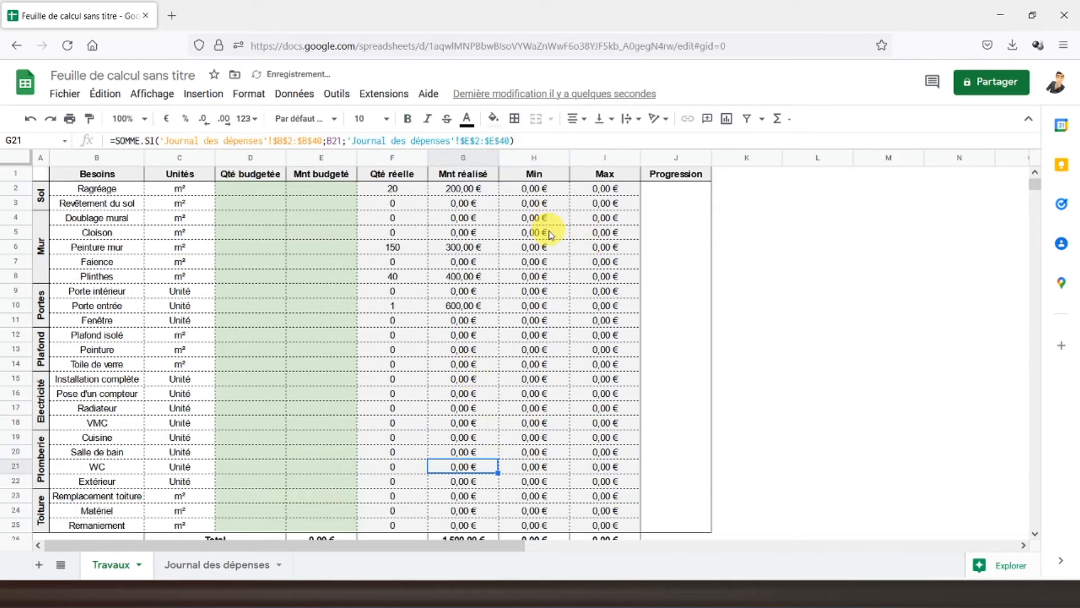
left_click(315, 191)
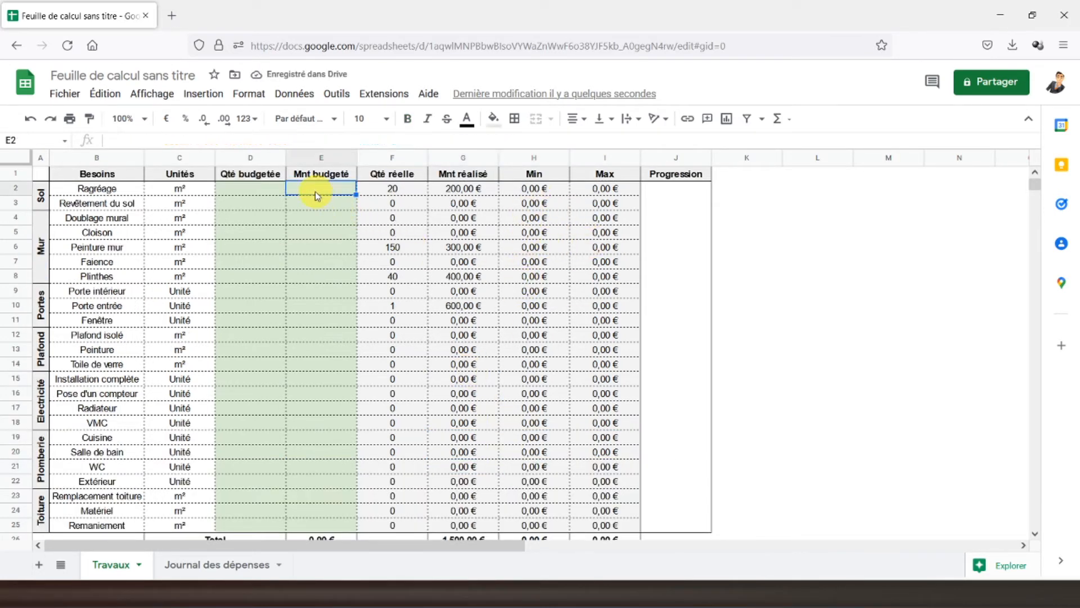
left_click(274, 190)
type("20")
key("Tab")
type("250")
key("Return")
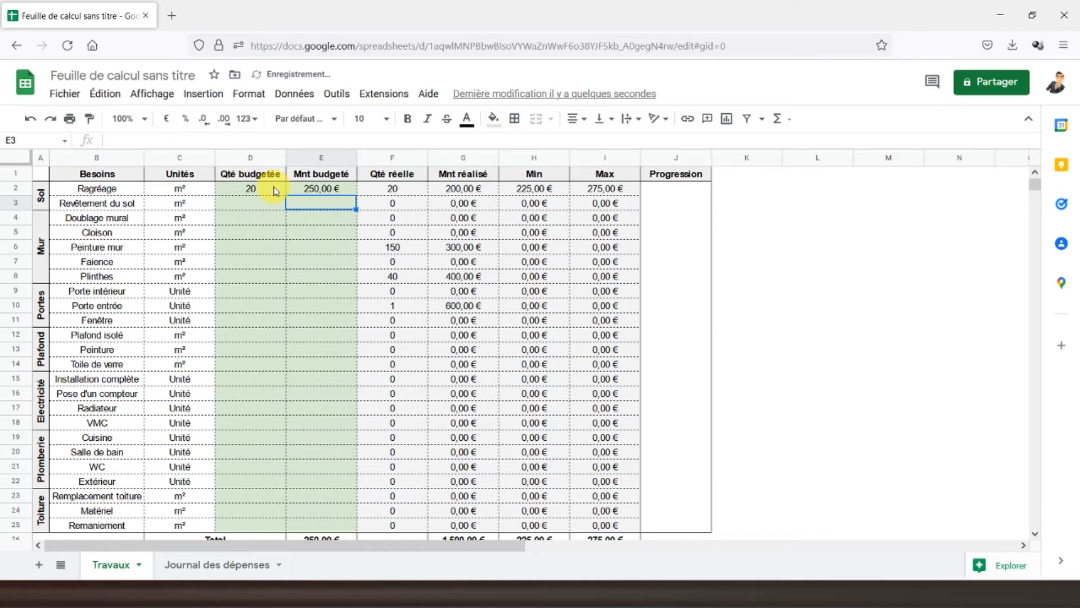
Step: Enter a budgeted quantity of 300 and a budgeted amount of 500 for Peinture mur in row 6
key("Left")
key("Down")
key("Down")
key("Down")
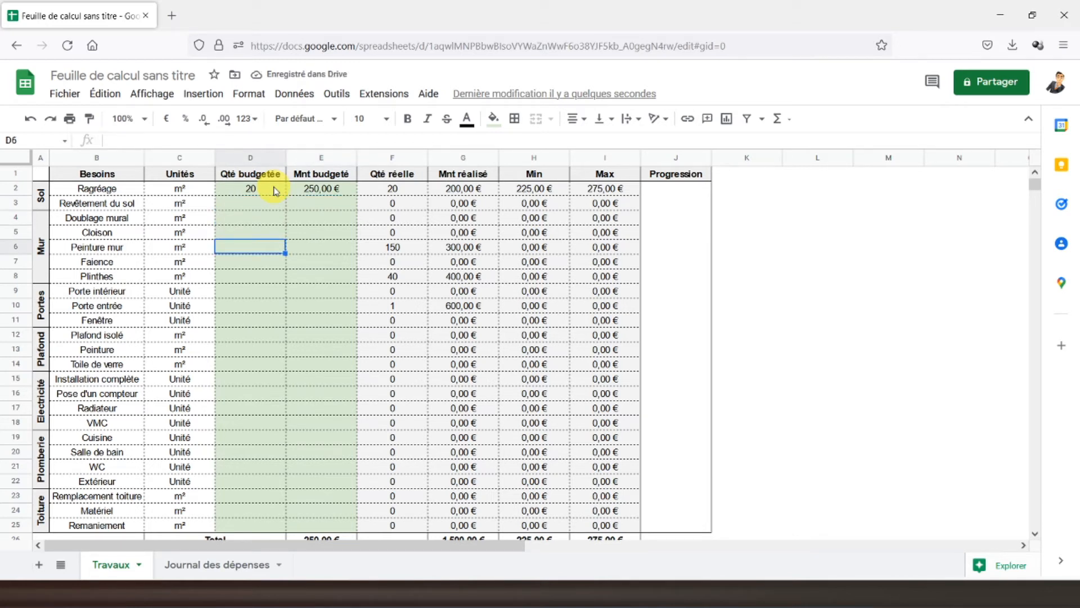
type("300")
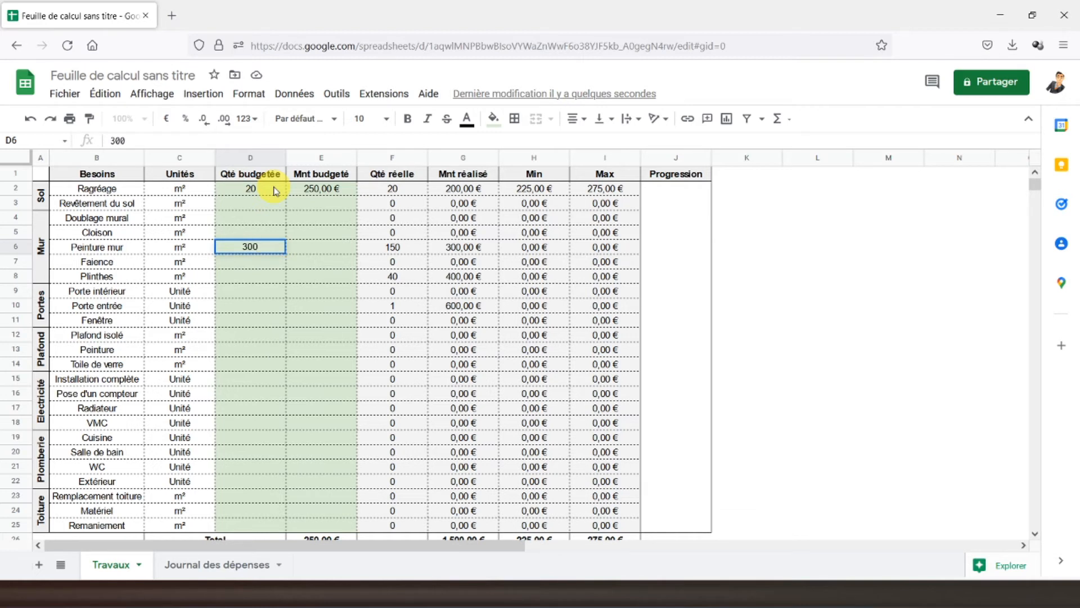
key("Tab")
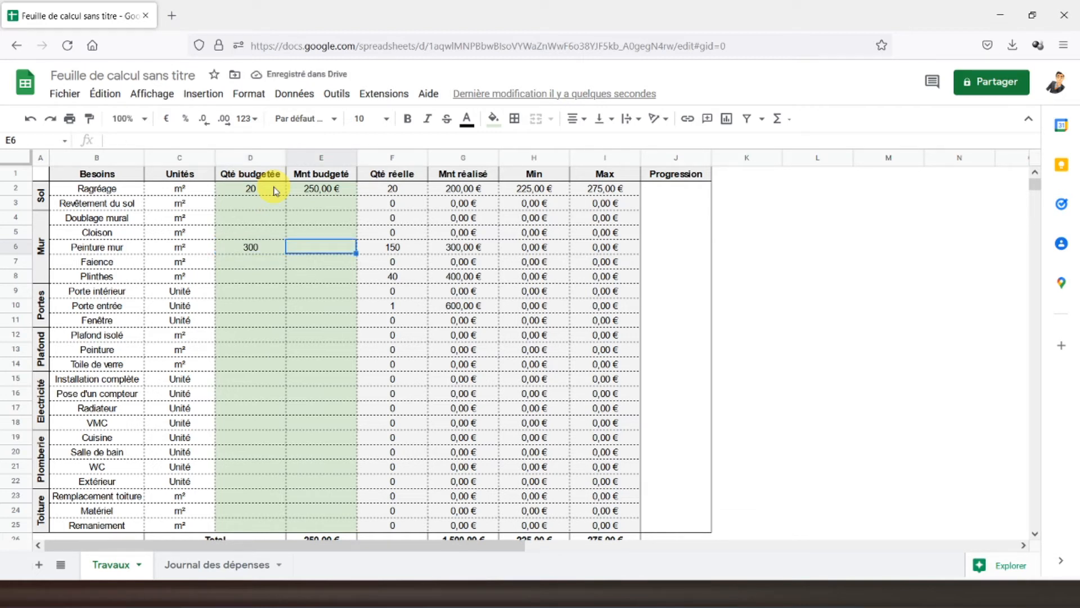
type("500")
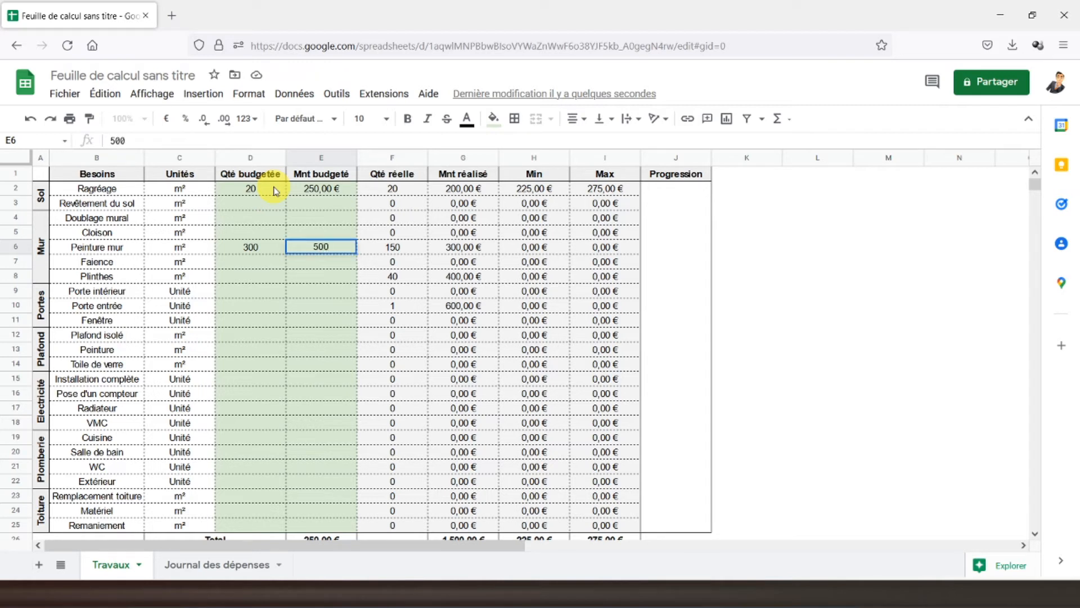
key("Return")
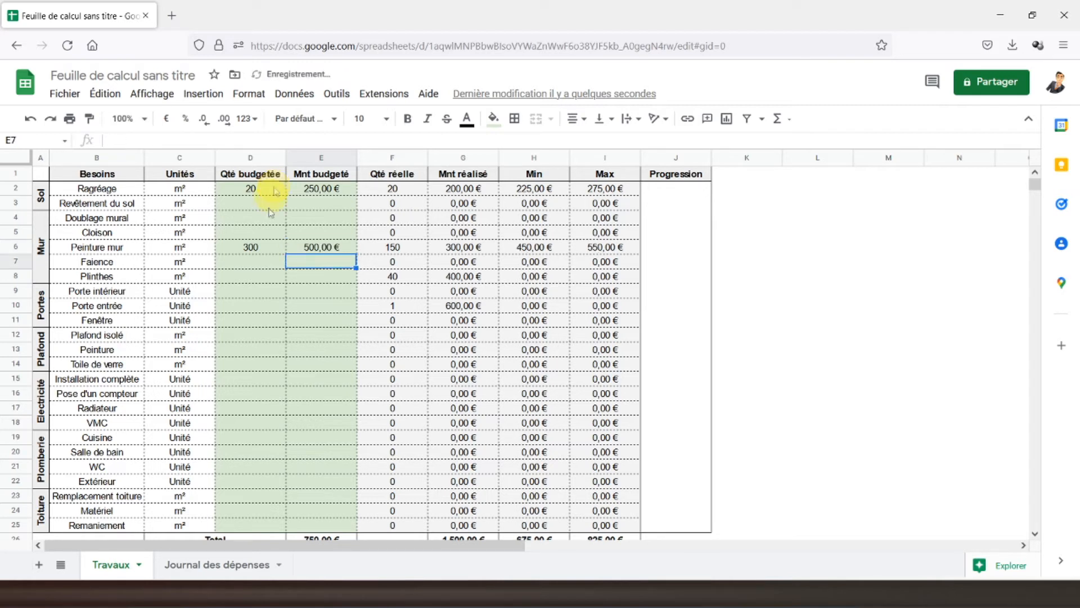
Step: Enter a budgeted quantity of 40 and a budgeted amount of 600 for Plinthes in row 8
left_click(256, 275)
type("40")
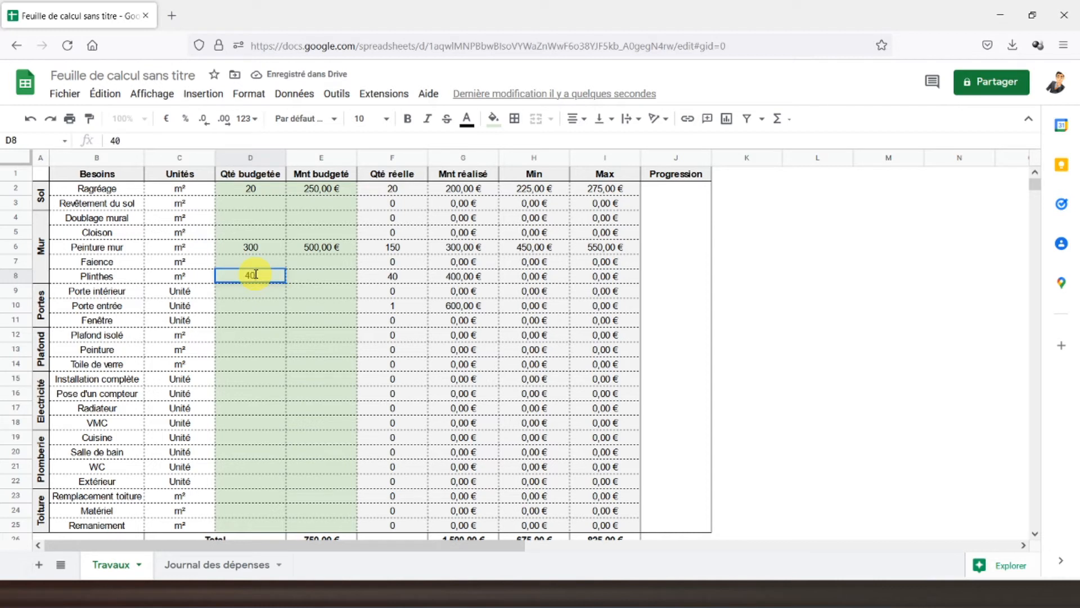
key("Tab")
type("60")
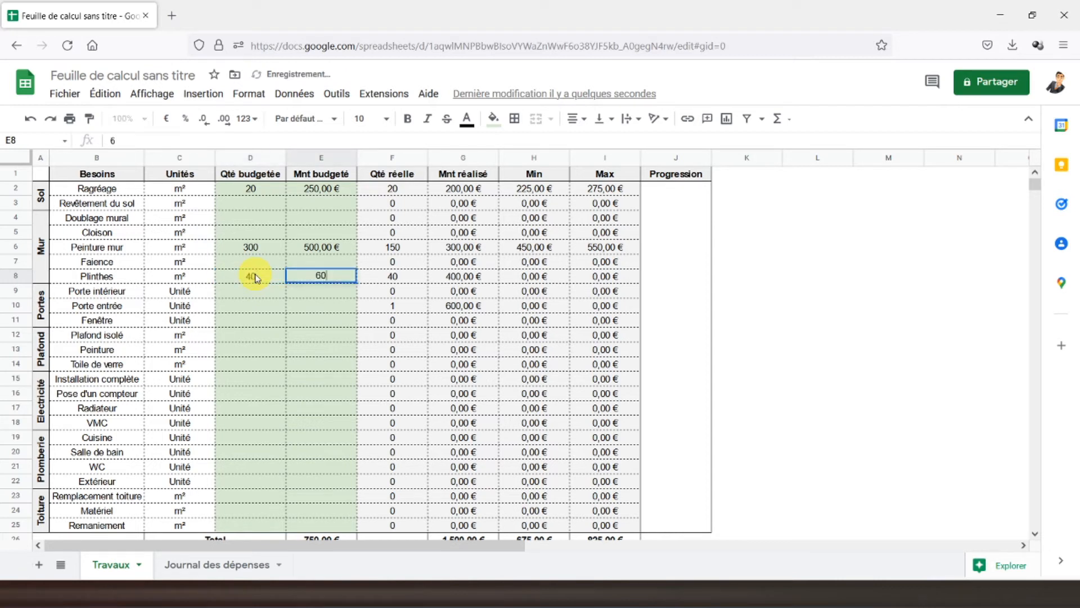
Step: Enter a budgeted quantity of 1 and a budgeted amount of 800 for Porte entrée in row 10
left_click(258, 303)
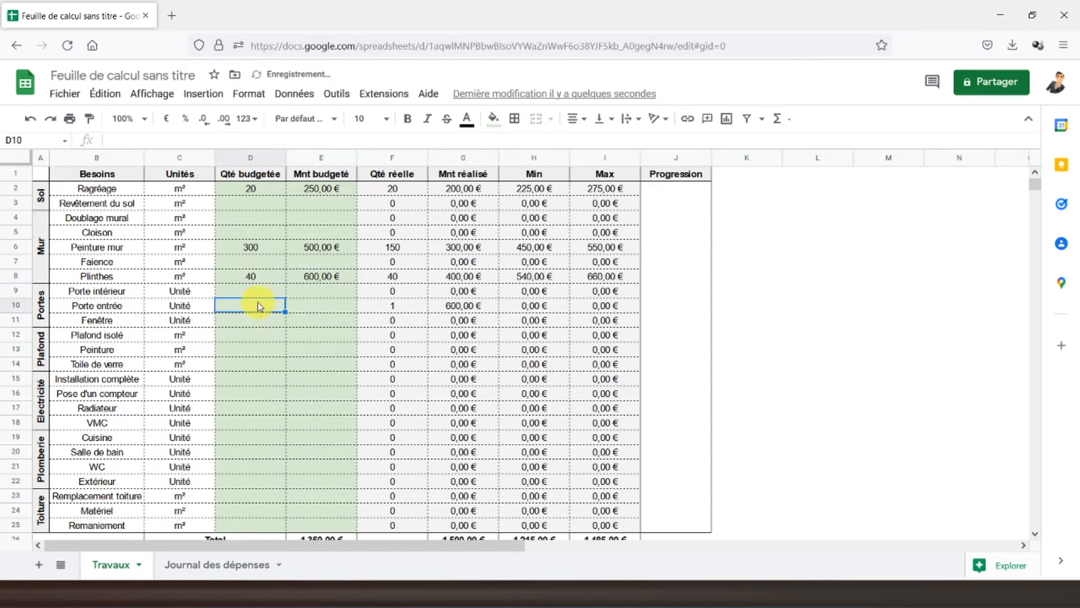
type("1")
key("Tab")
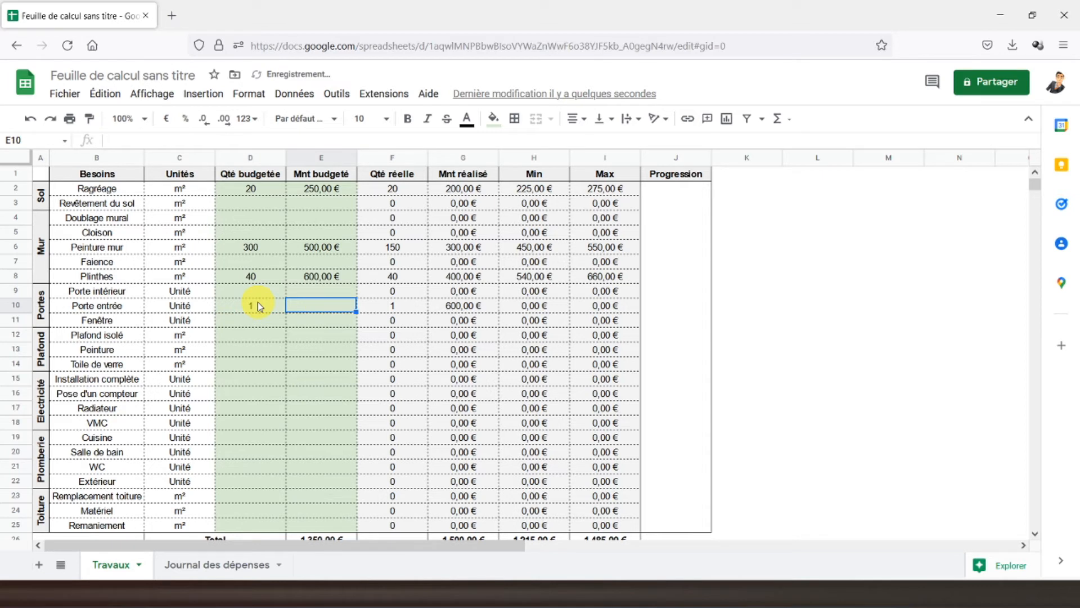
type("800")
key("Return")
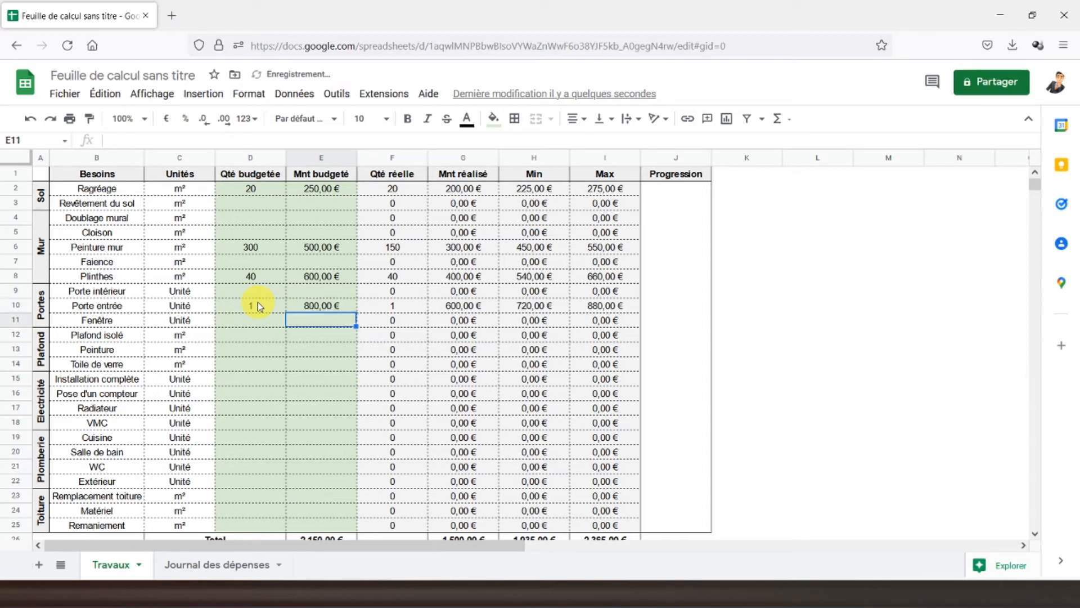
left_click(593, 321)
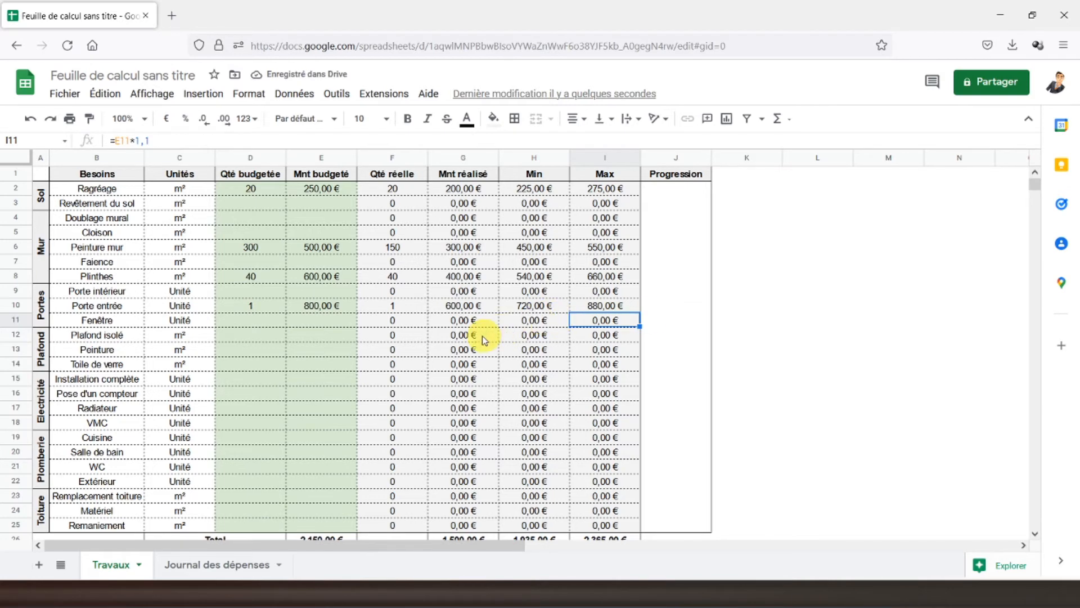
Step: Try to total the Ressources amounts in C38 with a SOMME over C29:C38
scroll(409, 315, "down", 5)
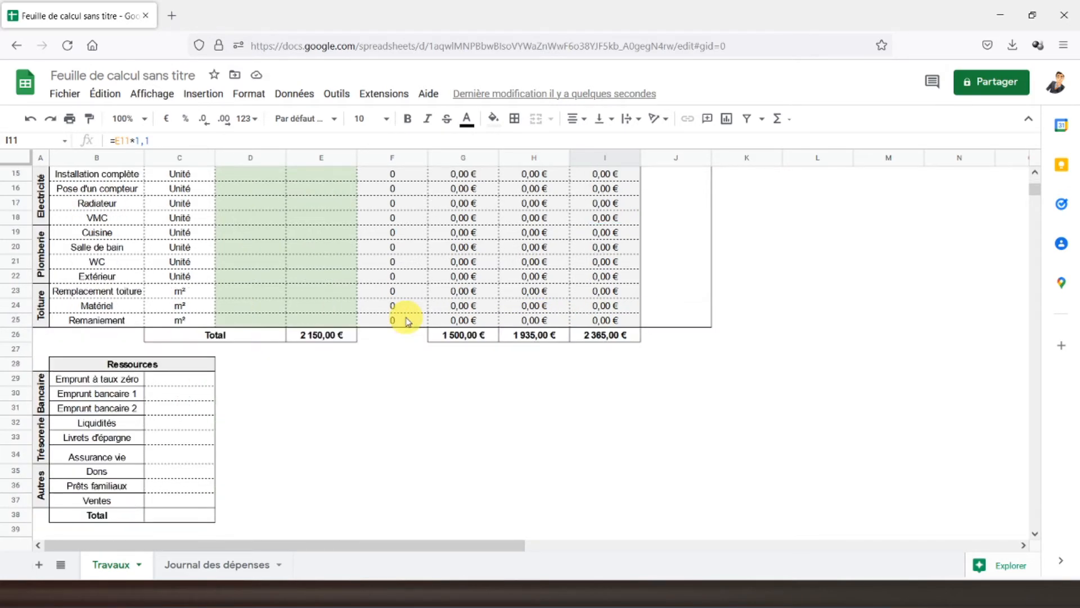
scroll(405, 318, "down", 2)
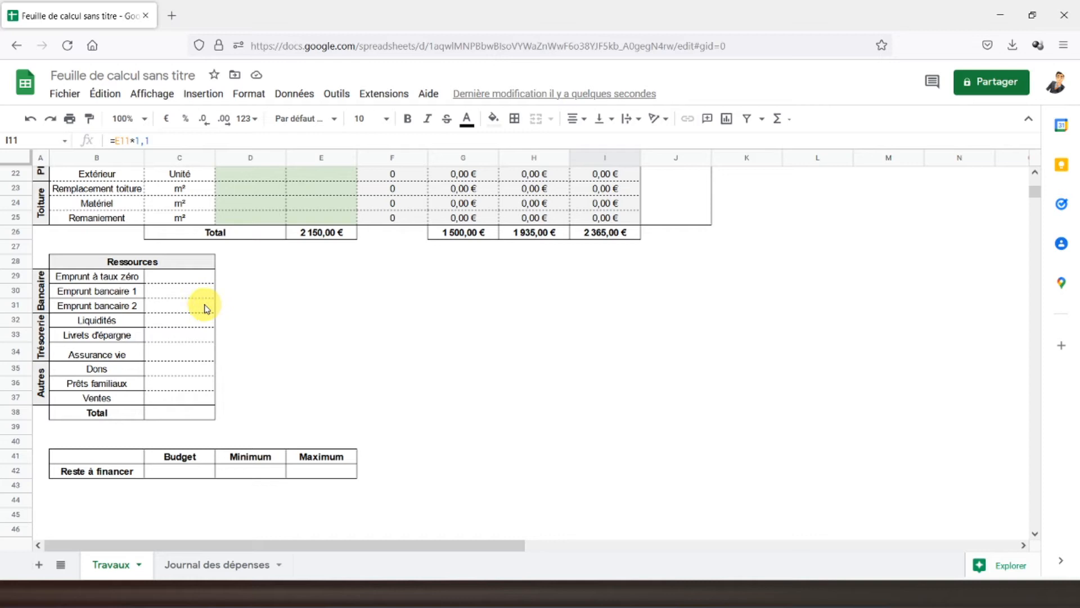
left_click(175, 418)
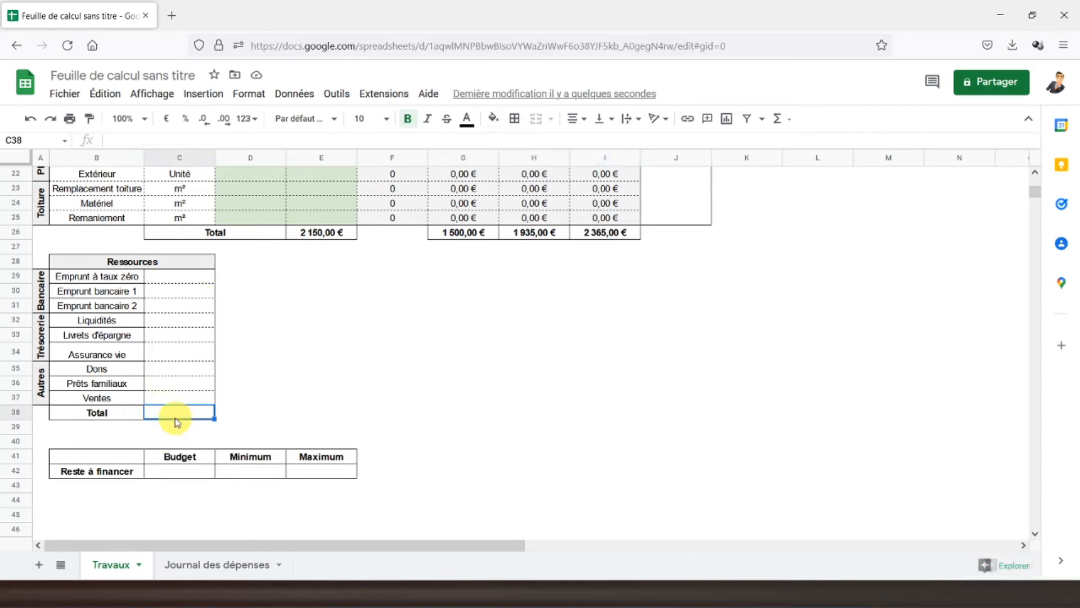
left_click(779, 118)
left_click(793, 147)
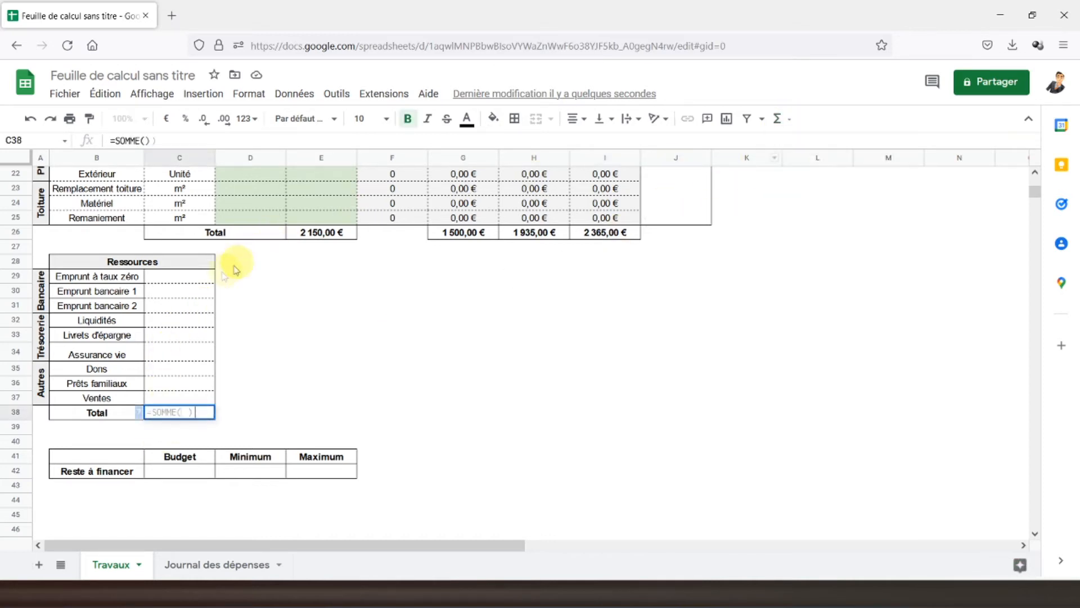
left_click_drag(176, 277, 180, 411)
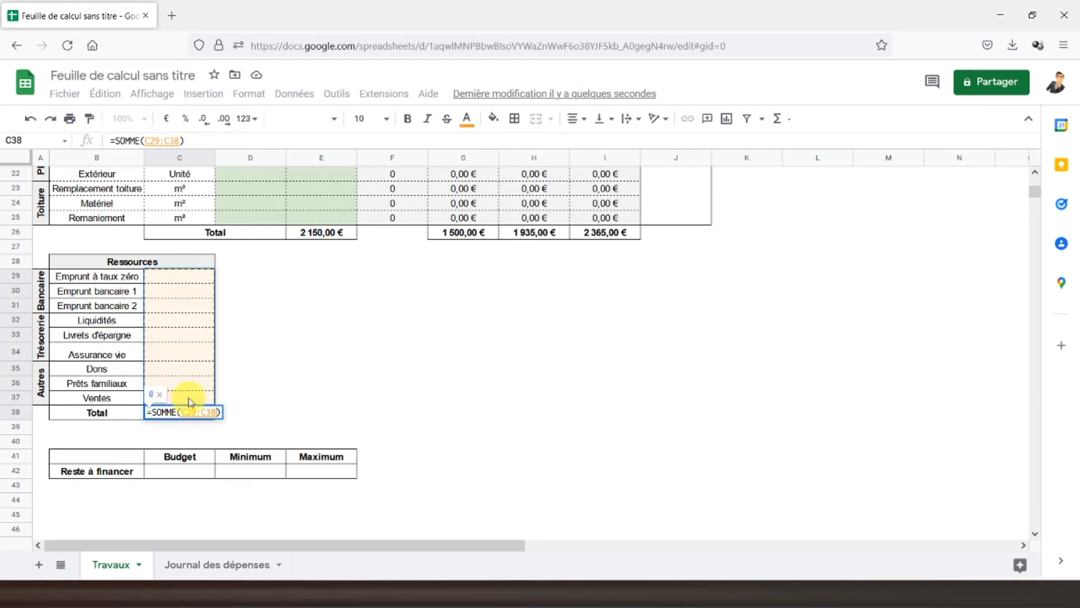
key("Return")
Step: Total the Ressources amounts in C38 with =SOMME(C29:C37) and format the cell as euro currency
left_click(183, 411)
left_click(779, 118)
left_click(791, 145)
left_click_drag(178, 278, 171, 400)
key("Return")
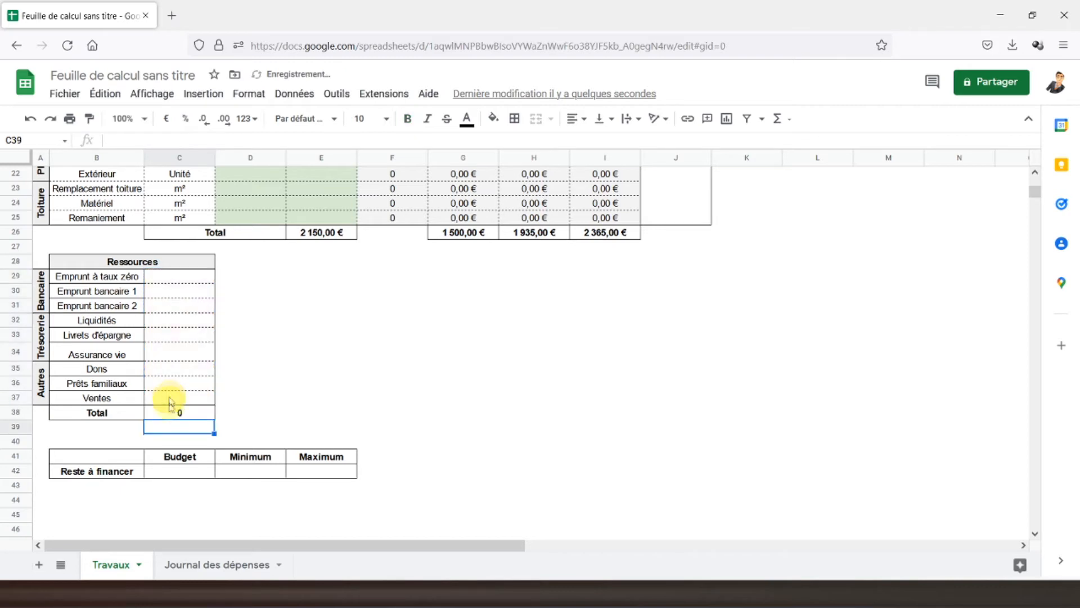
left_click(178, 414)
left_click(166, 119)
Step: Fill the Ressources input cells C29:C37 with the light green used for the budget columns
left_click_drag(165, 275, 184, 400)
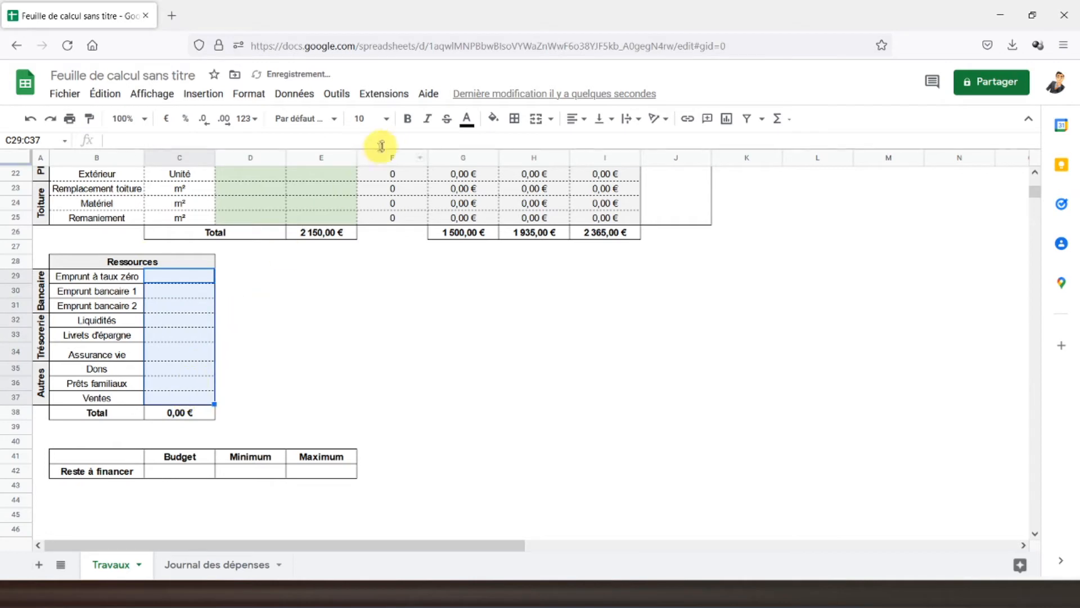
left_click(494, 119)
left_click(554, 271)
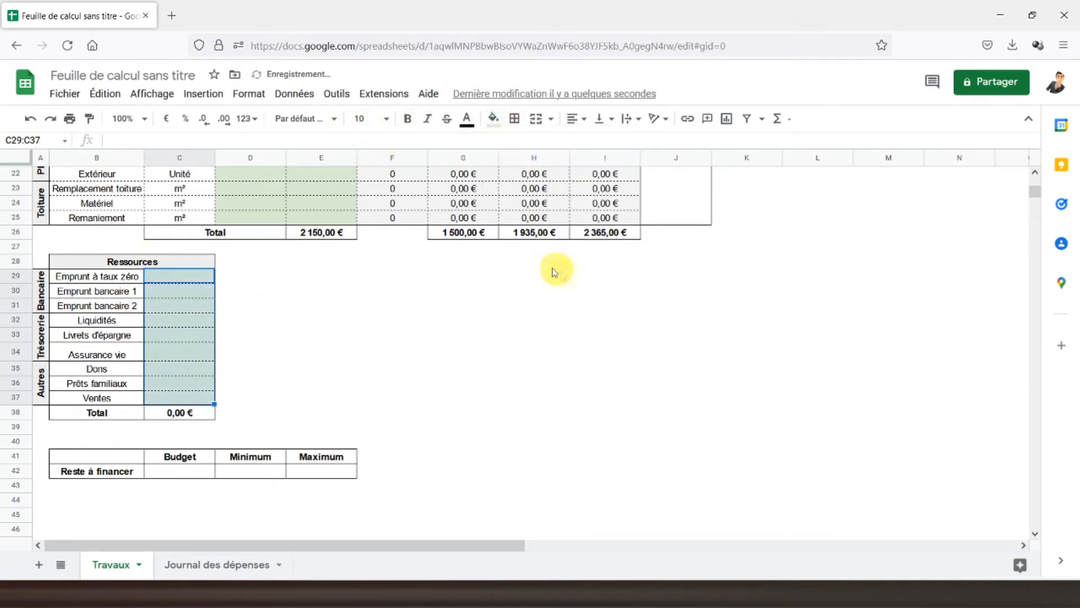
Step: Enter the Bancaire resources: 10000 for Emprunt à taux zéro, 25000 for Emprunt bancaire 1 and 0 for Emprunt bancaire 2
left_click(173, 280)
type("1")
key("Return")
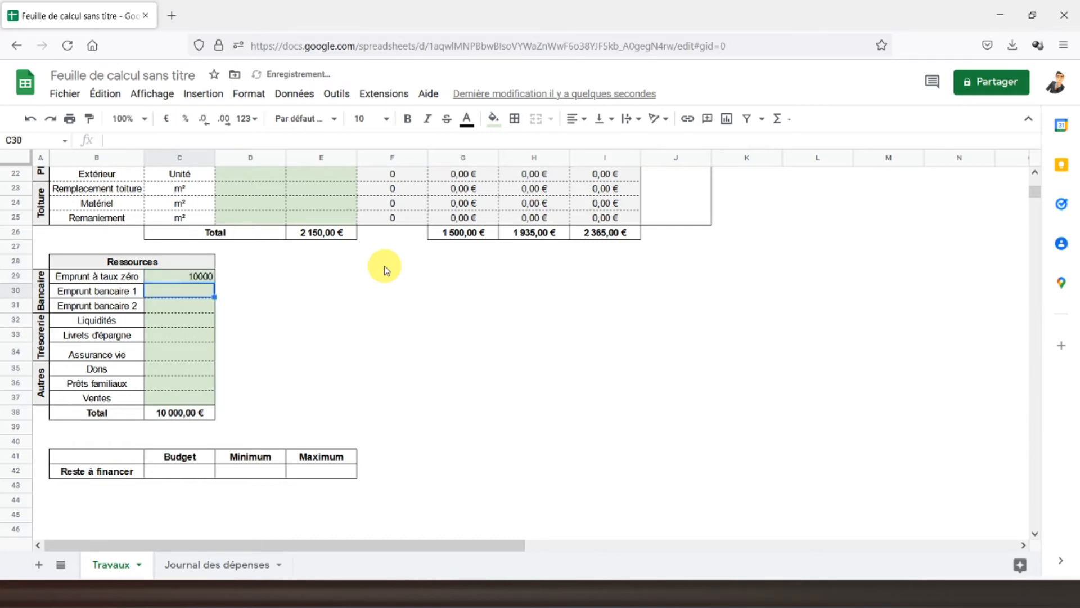
type("25000")
key("Return")
type("0")
key("Return")
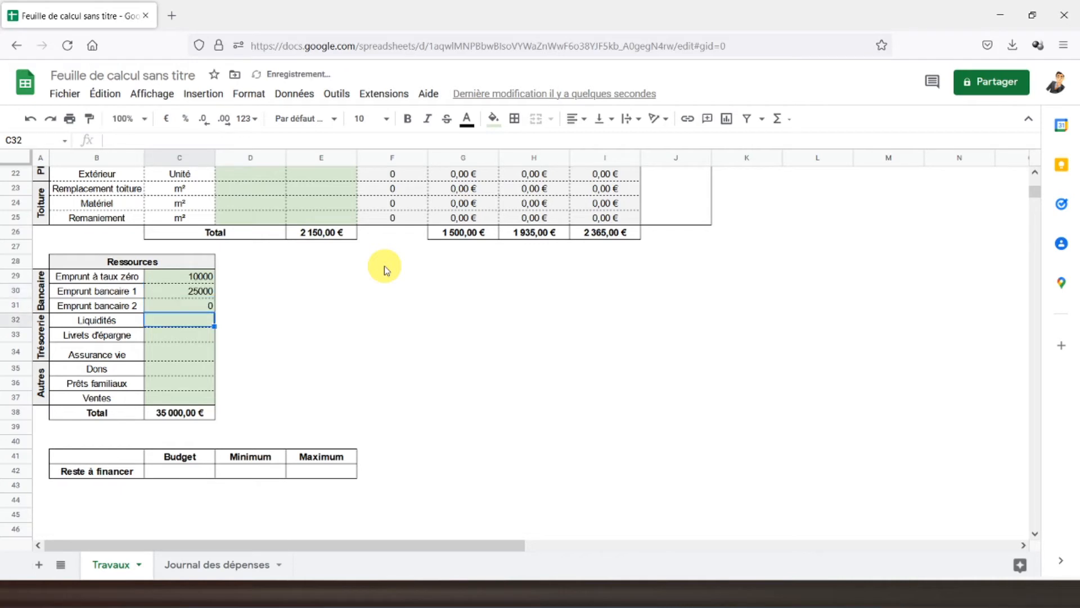
Step: Enter the Trésorerie resources: 10000 for Liquidités, 12000 for Livrets d'épargne and 1000 for Assurance vie
type("10000")
key("Return")
type("12")
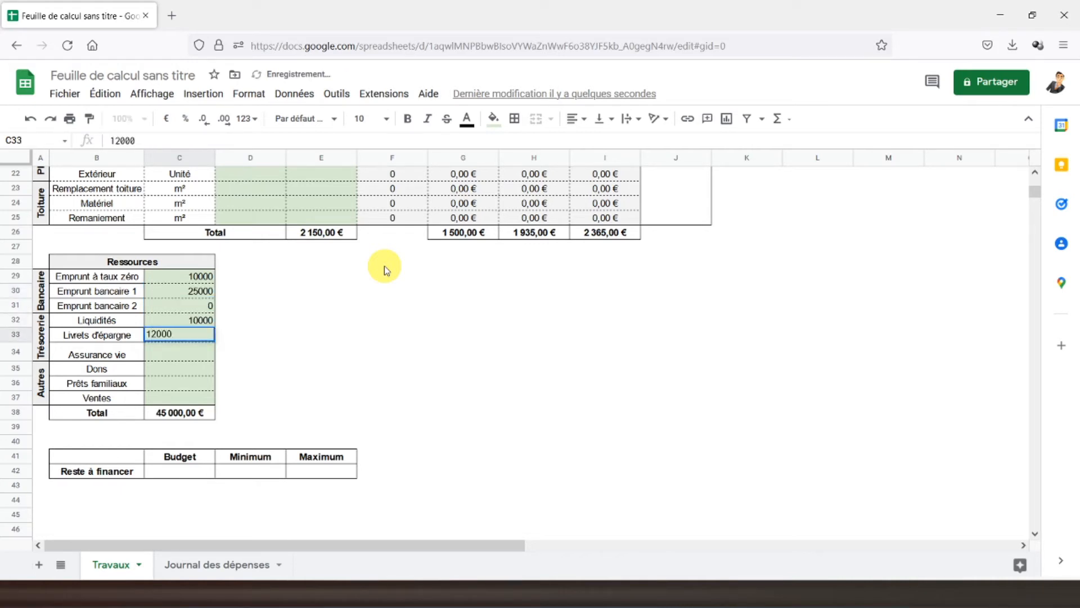
key("Return")
type("10")
key("Return")
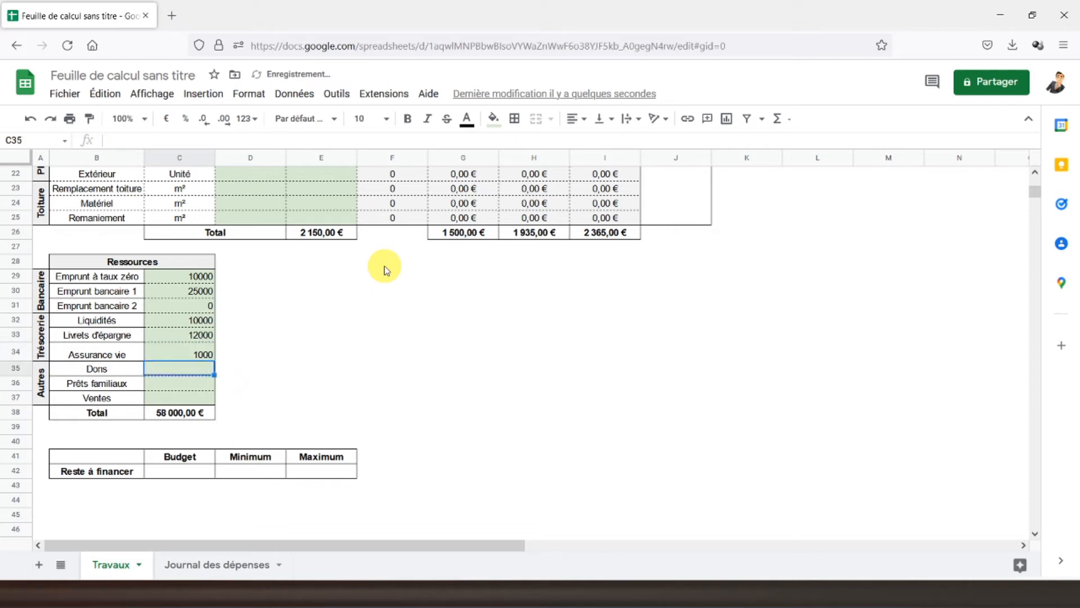
Step: Enter the Autres resources: 0 for Dons, 0 for Prêts familiaux and 2000 for Ventes
type("0")
key("Return")
type("0")
key("Return")
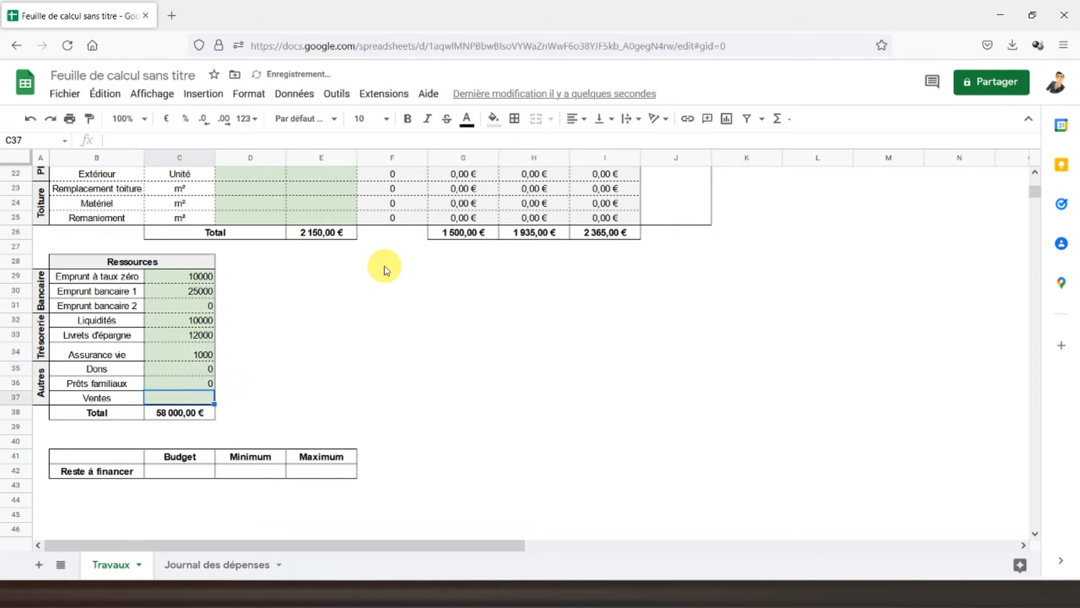
type("2000")
key("Return")
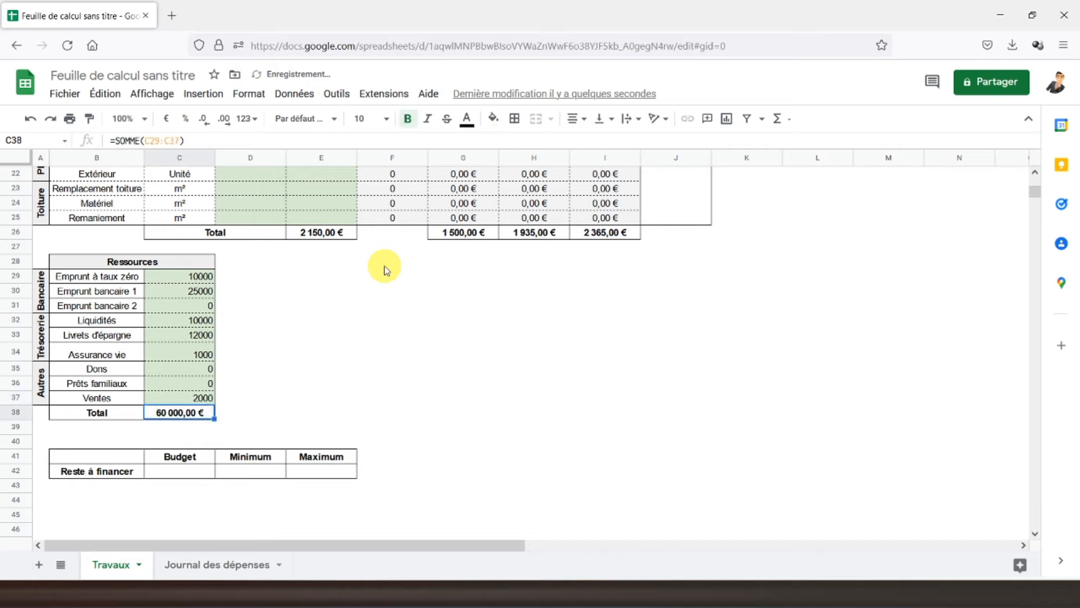
Step: Format the Ressources amounts C29:C37 as euro currency and center them horizontally
left_click_drag(191, 276, 191, 400)
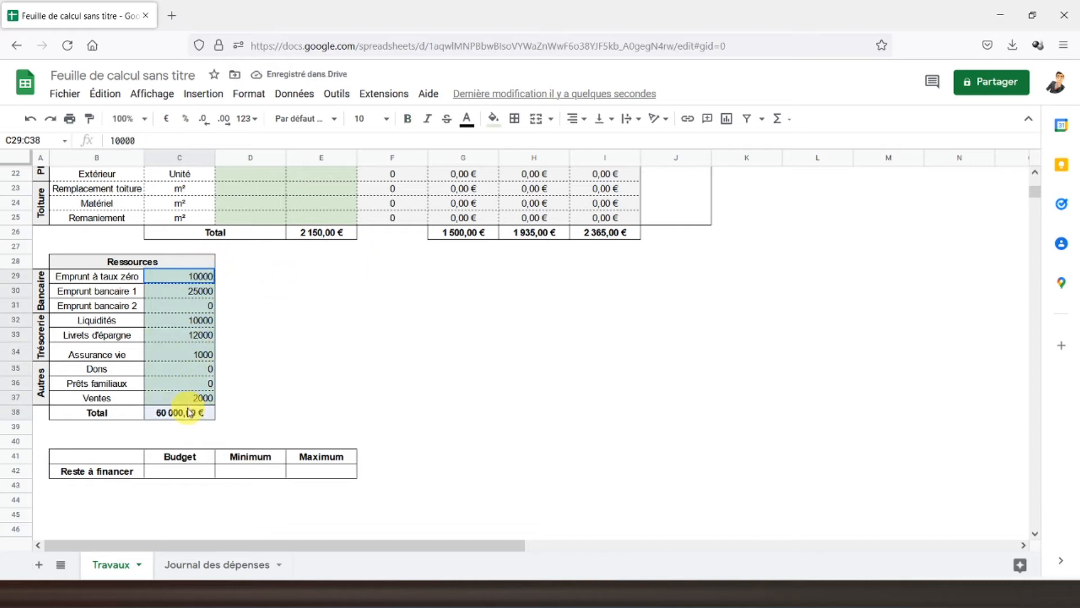
left_click(166, 118)
left_click(575, 118)
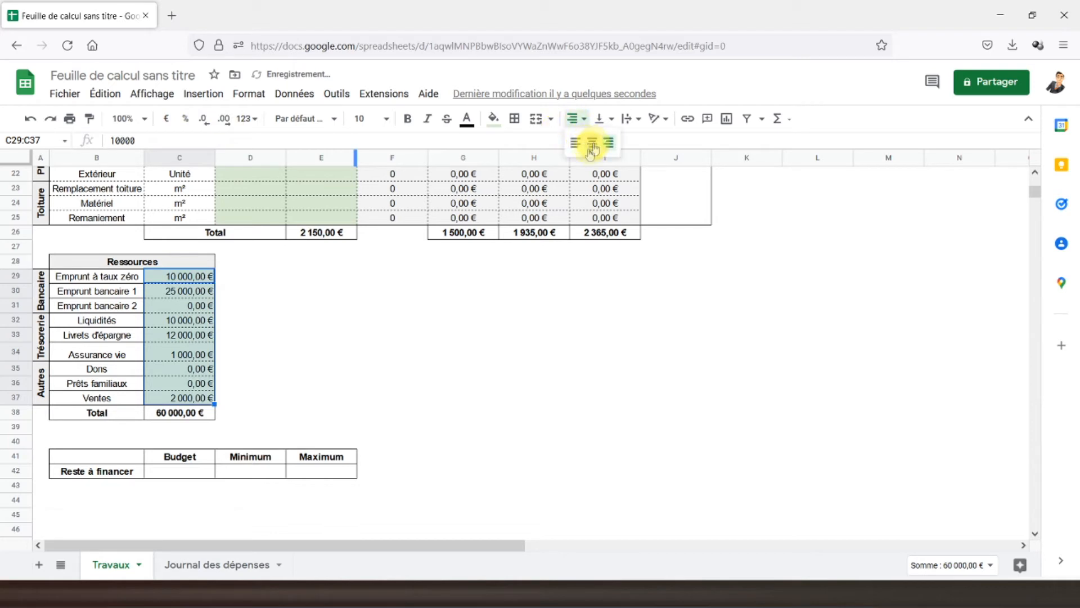
left_click(591, 144)
left_click(210, 320)
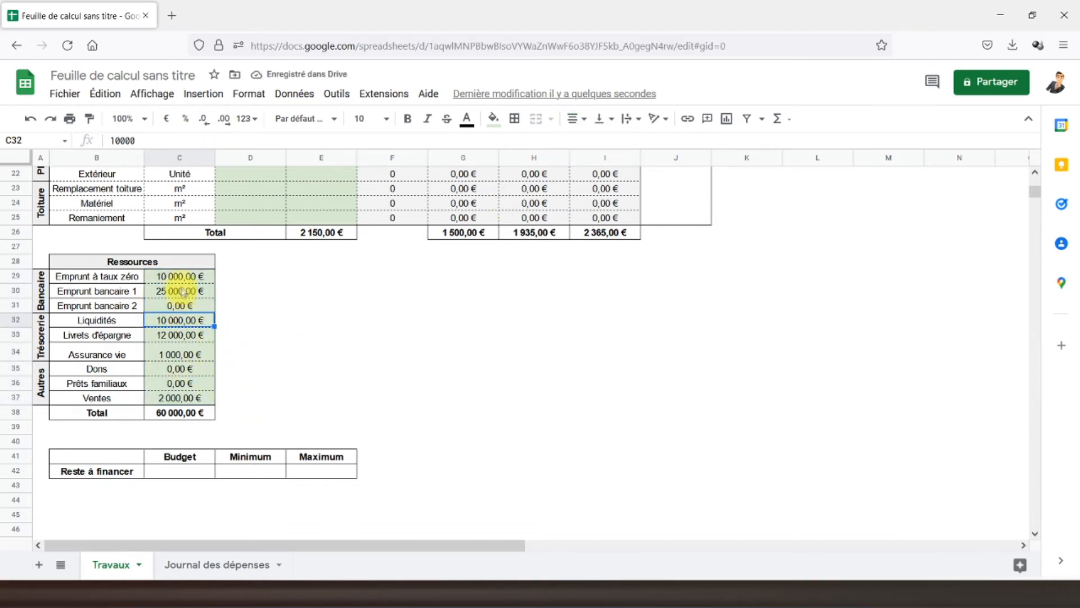
Step: Right-align the Ressources amounts in C29:C37
left_click_drag(193, 277, 196, 399)
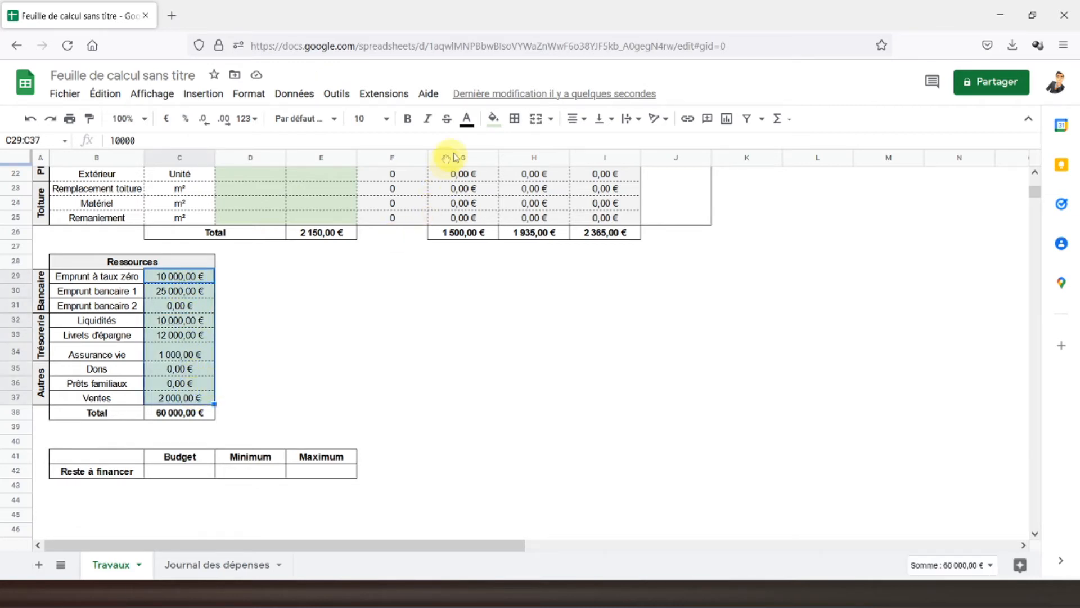
left_click(582, 119)
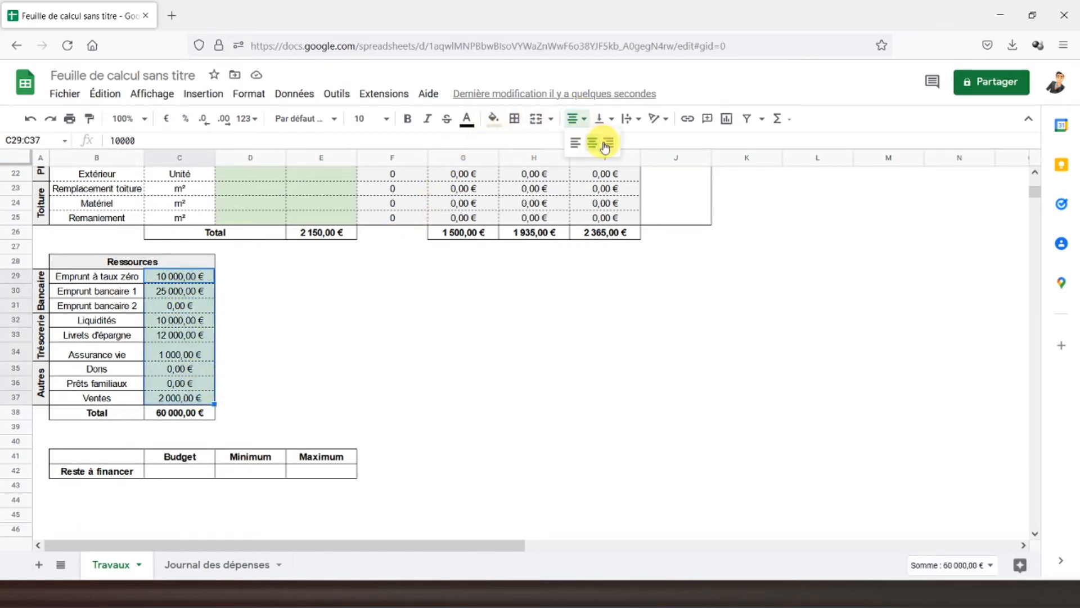
left_click(609, 143)
left_click(189, 418)
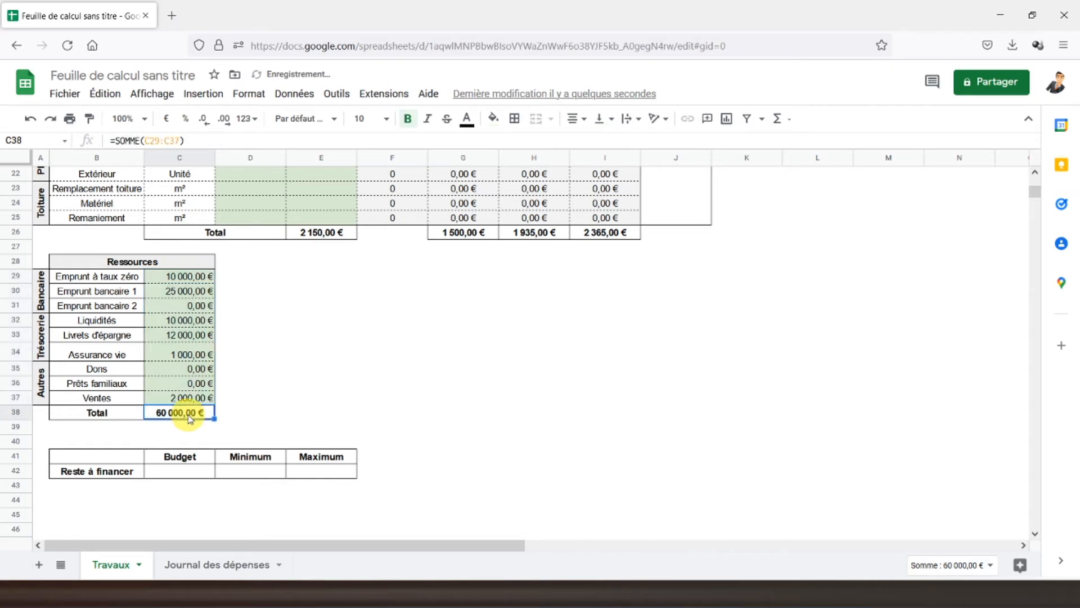
Step: Enter the formula =SI(E26<C38;0;E26-C38) in the Budget cell C42 of the Reste à financer row
left_click(171, 471)
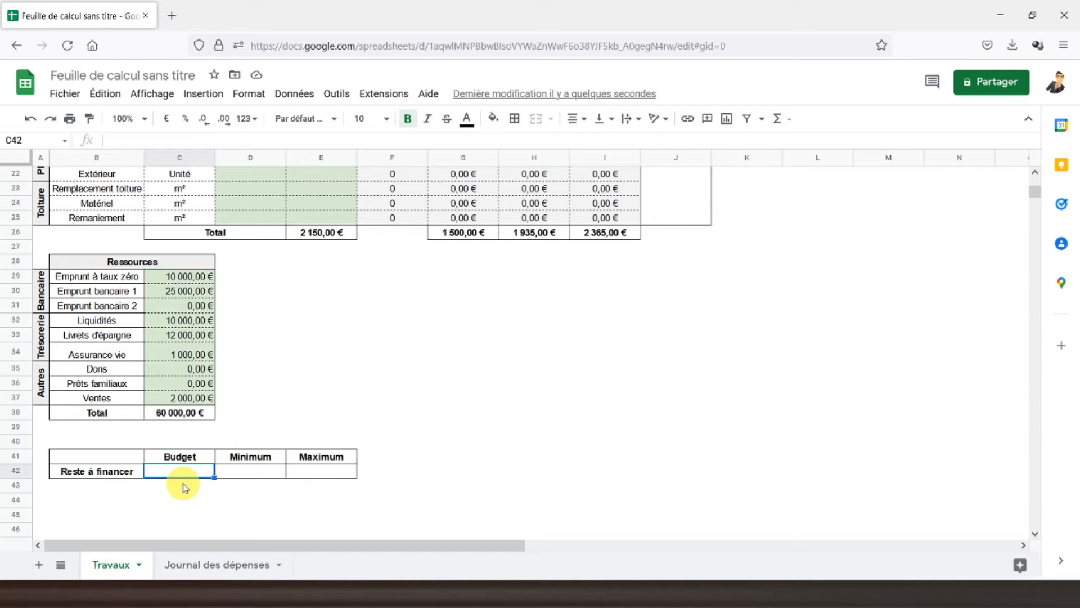
type("=si(")
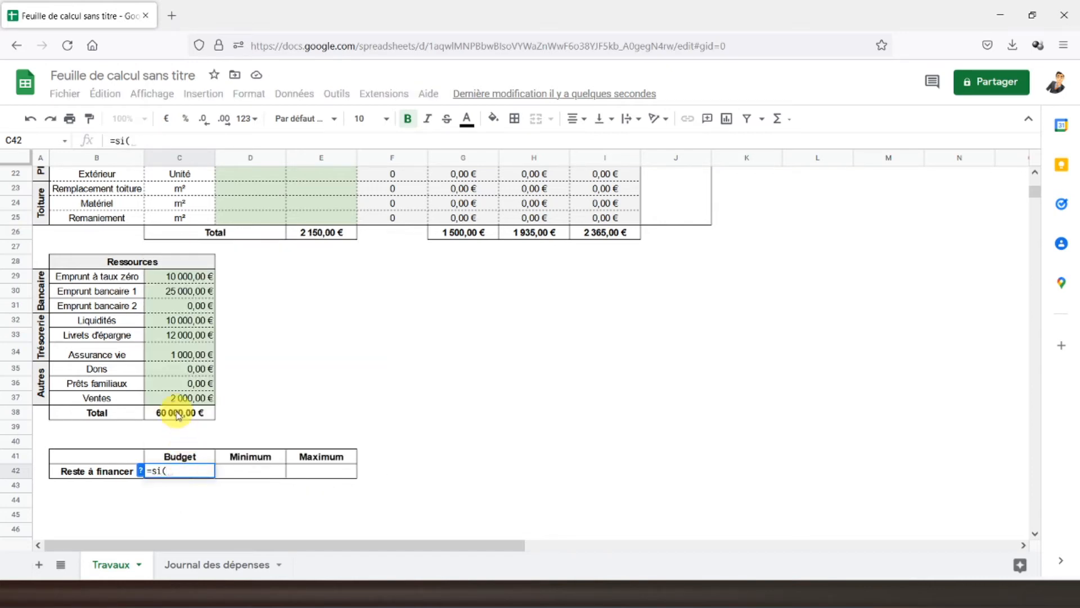
scroll(193, 414, "up", 5)
scroll(193, 415, "down", 5)
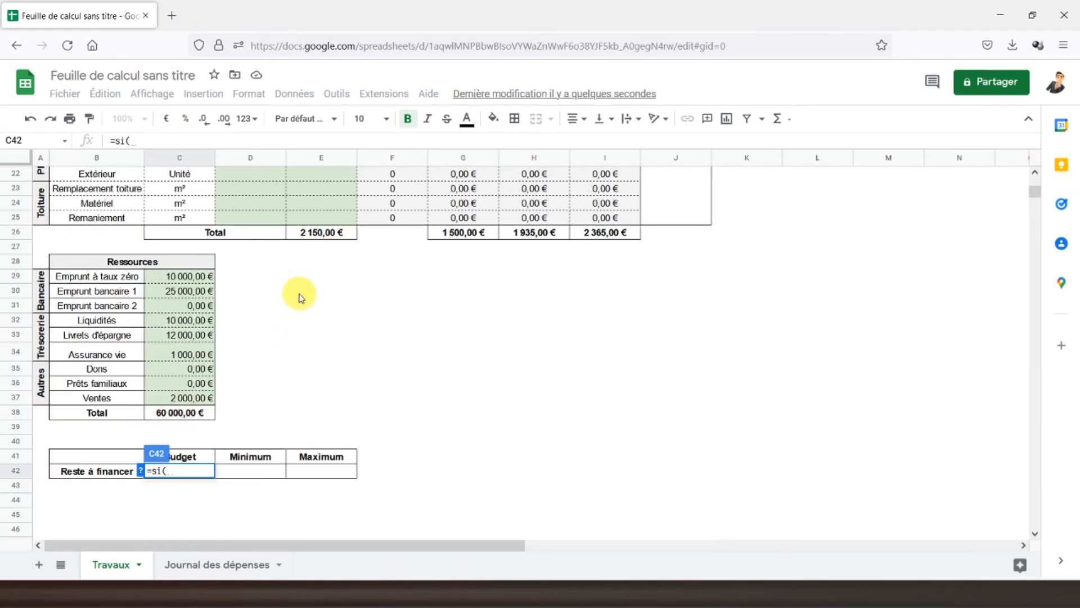
left_click(322, 235)
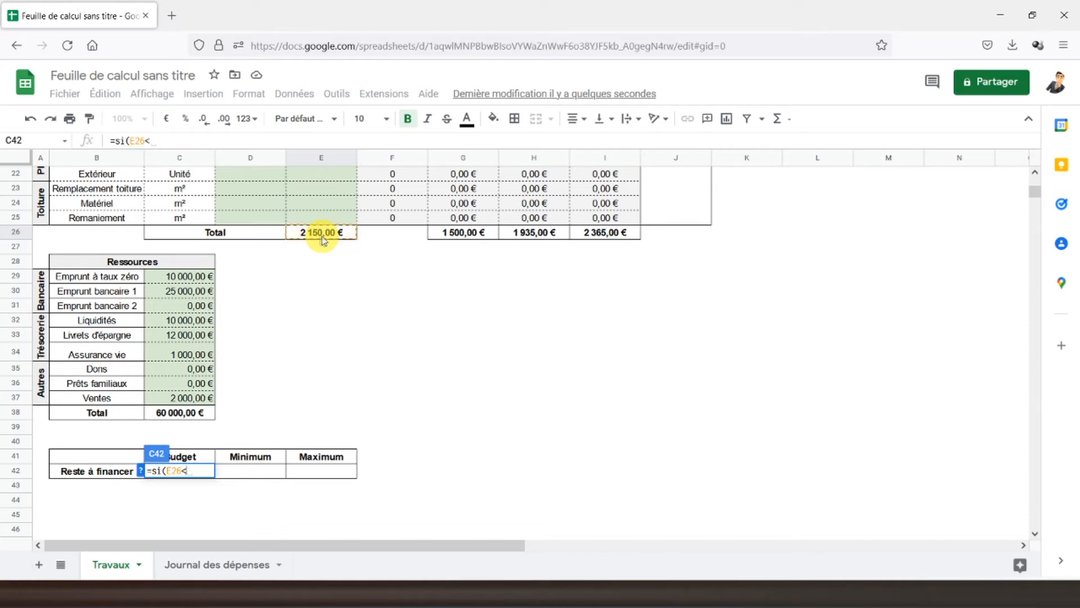
left_click(164, 417)
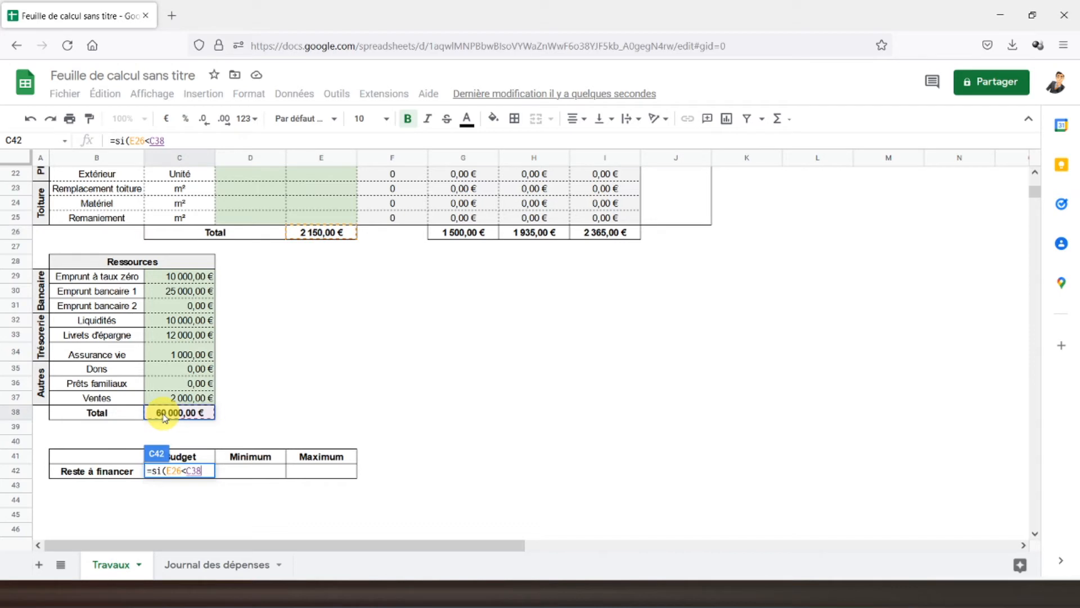
type(";")
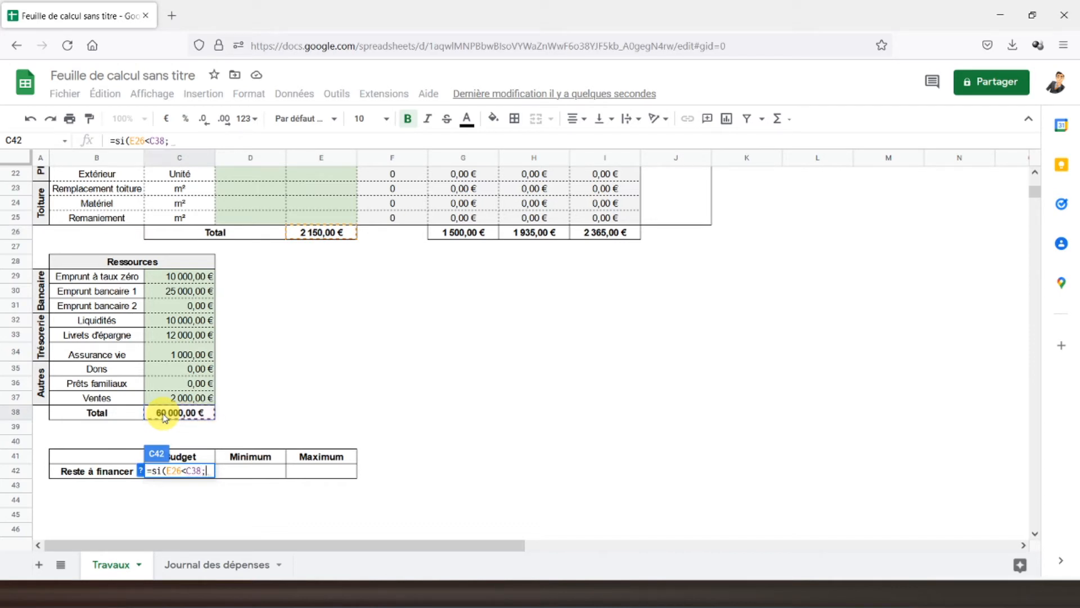
type("0")
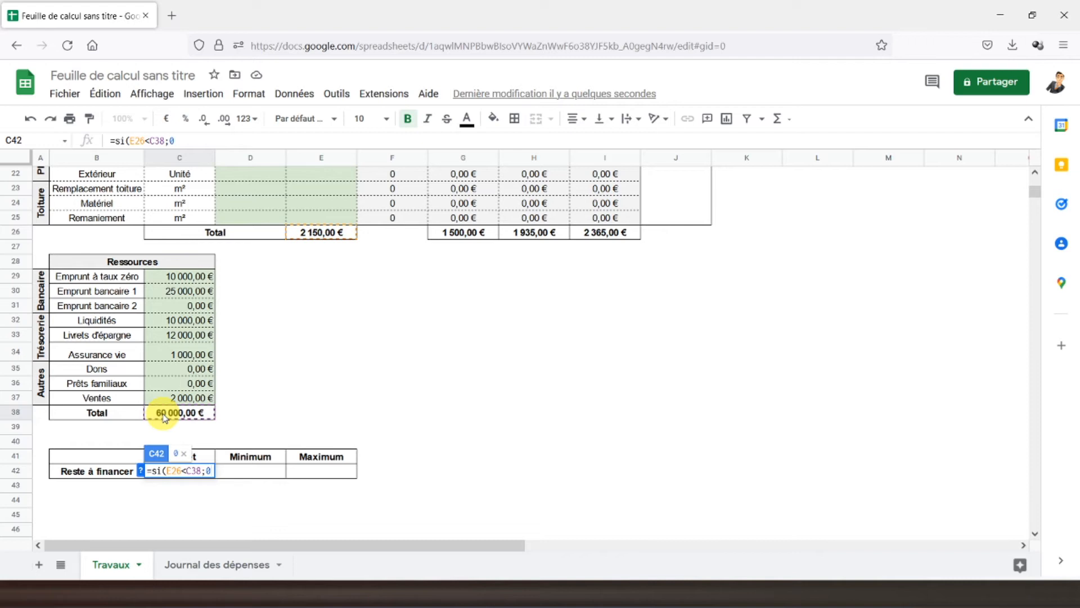
type(";")
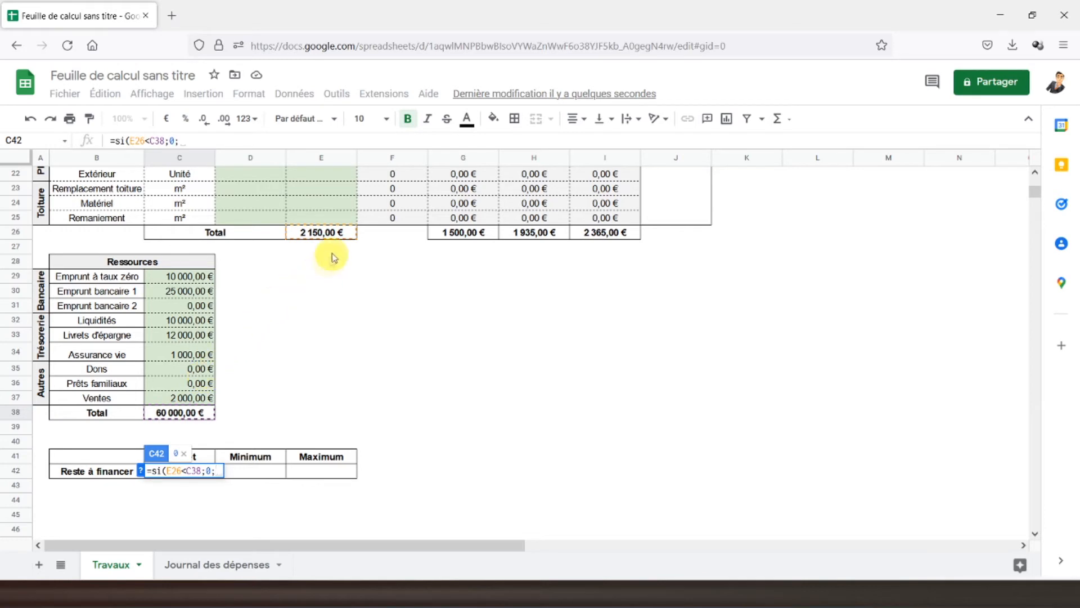
left_click(329, 235)
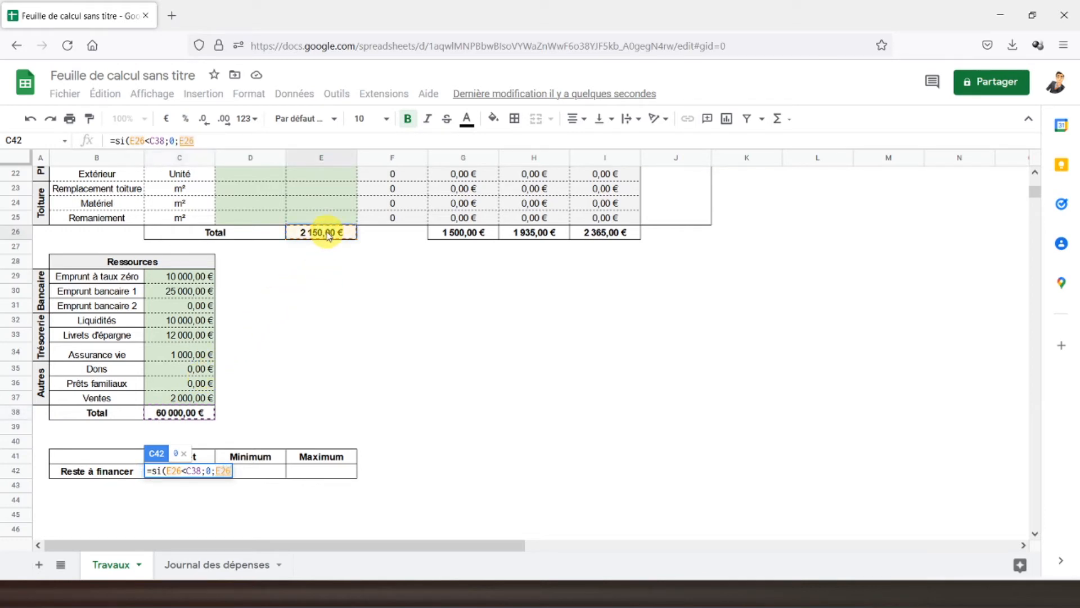
type("-")
left_click(173, 414)
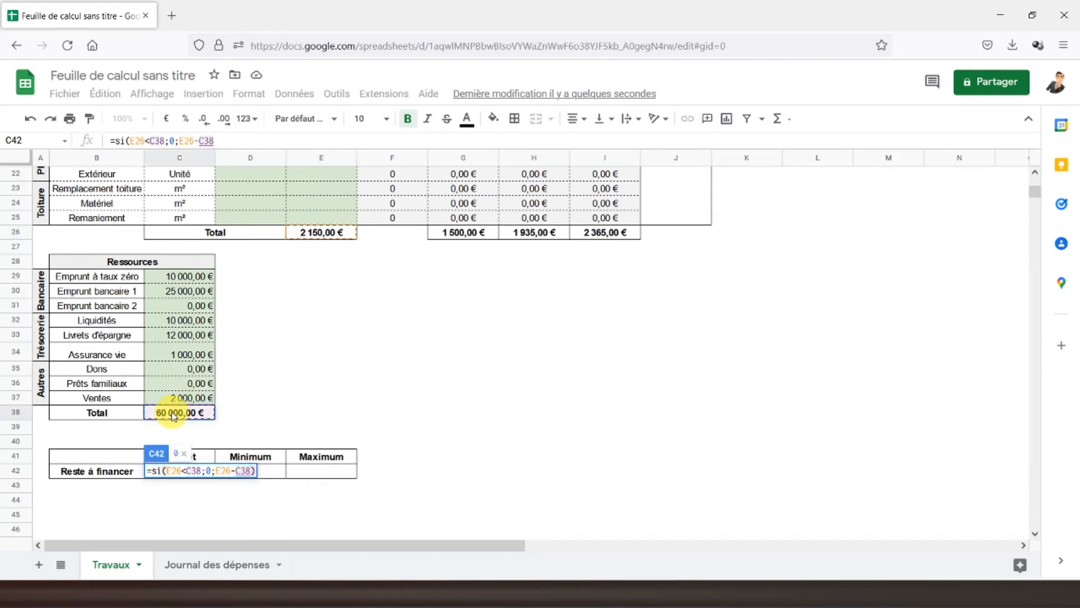
key("Return")
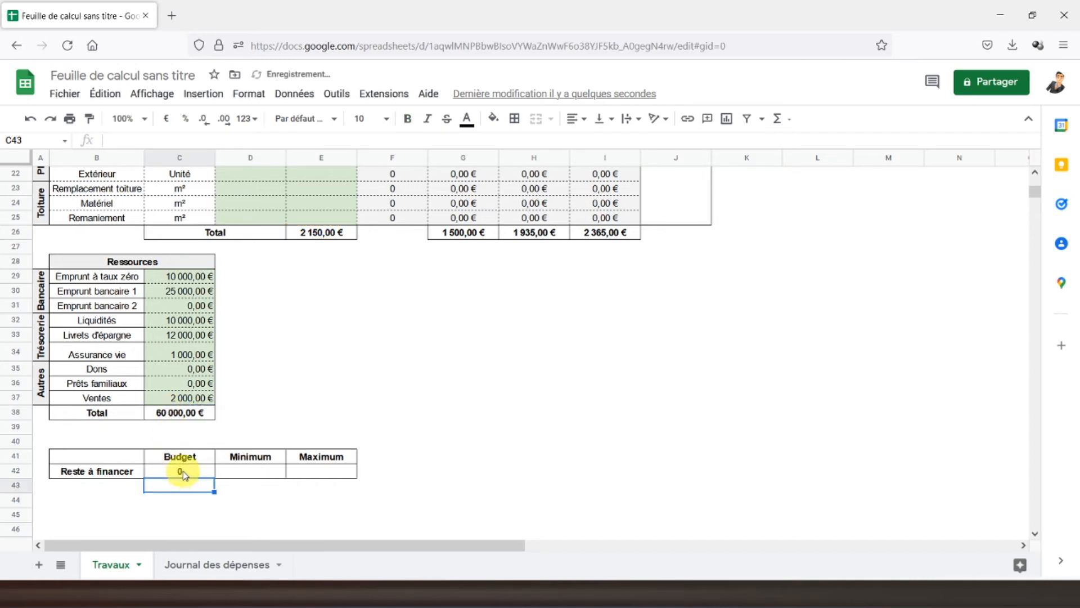
Step: Make both references to C38 absolute ($C$38) in the Budget formula in C42
left_click(181, 471)
left_click(160, 140)
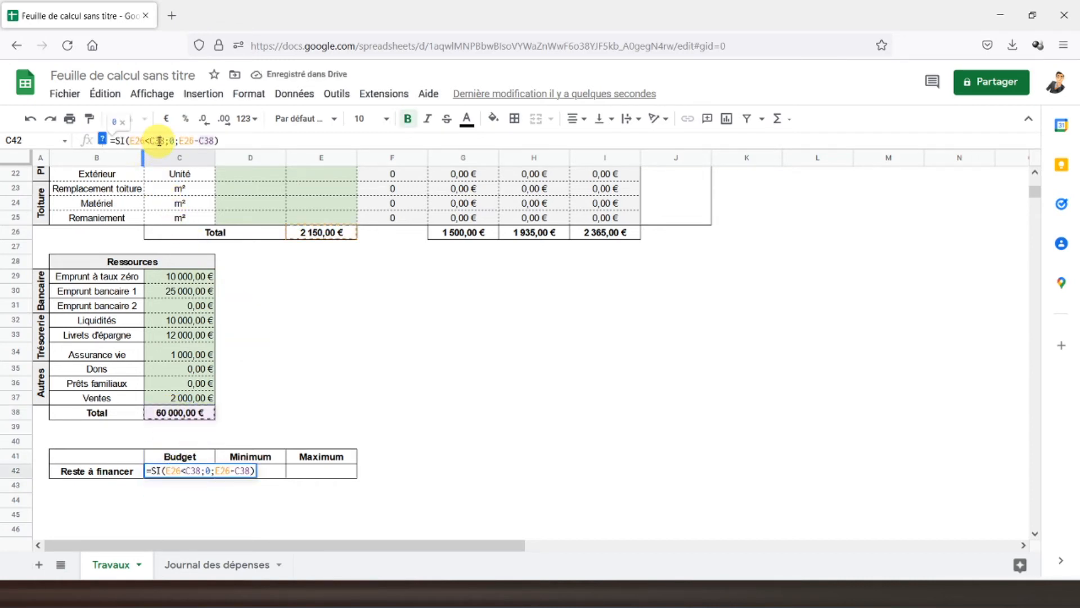
key("F4")
key("F4")
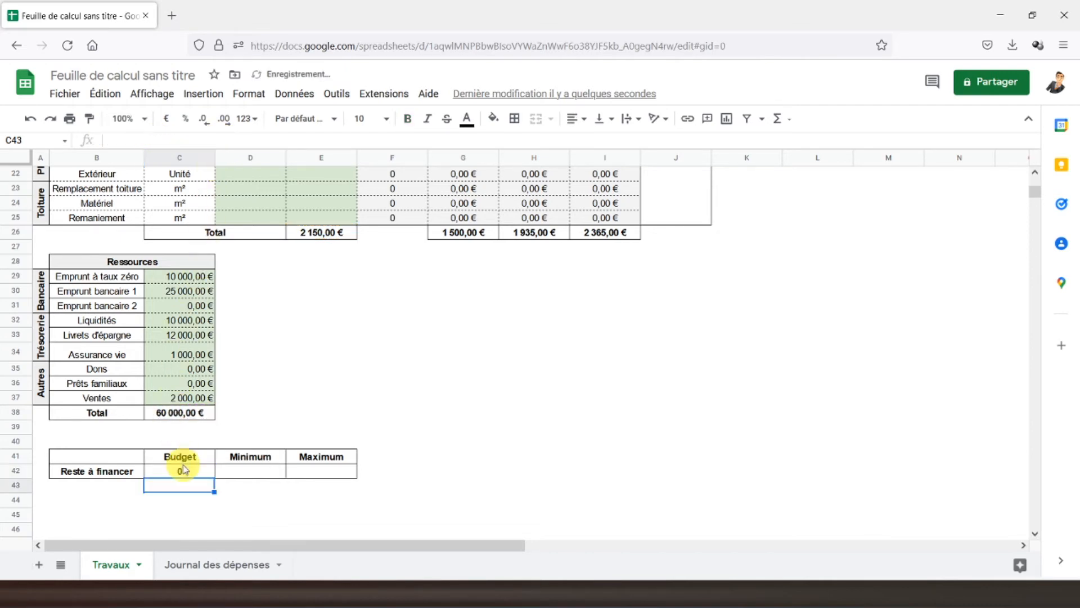
Step: Format C42:E42 as euro currency and copy the Budget formula across to the Minimum and Maximum cells
left_click(176, 471)
left_click_drag(163, 469, 297, 473)
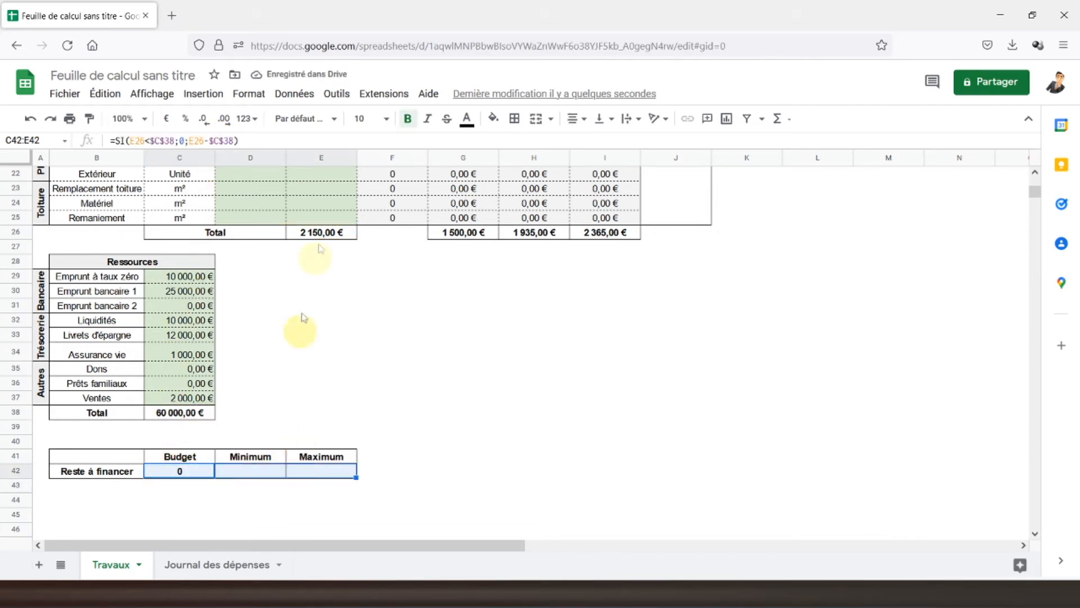
left_click(166, 119)
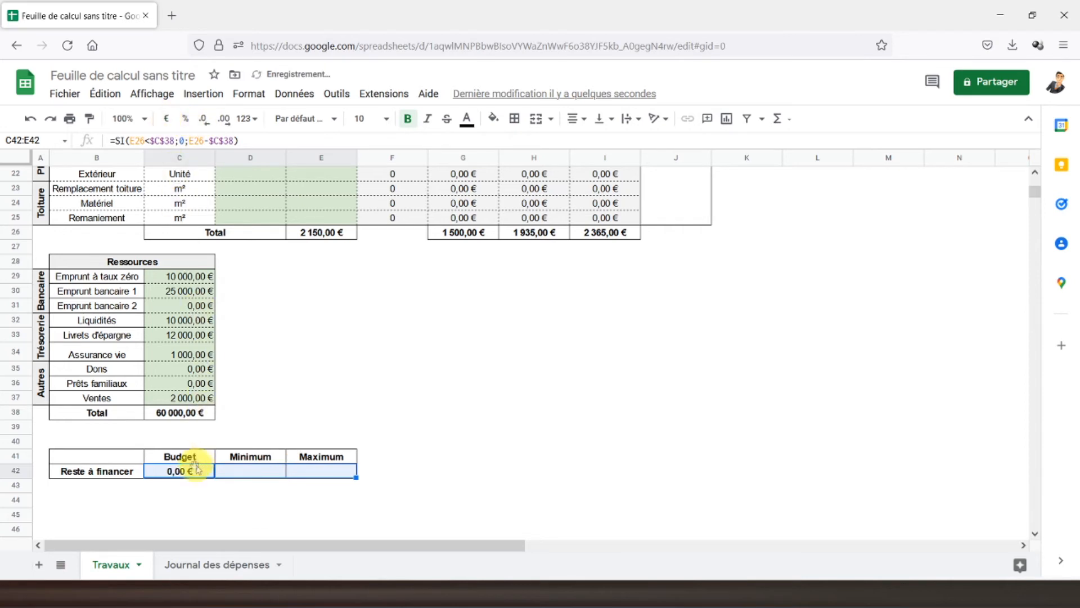
left_click(191, 471)
left_click_drag(212, 475, 323, 477)
Step: Replace both F26 references with H26 in the Minimum formula in D42
left_click(249, 472)
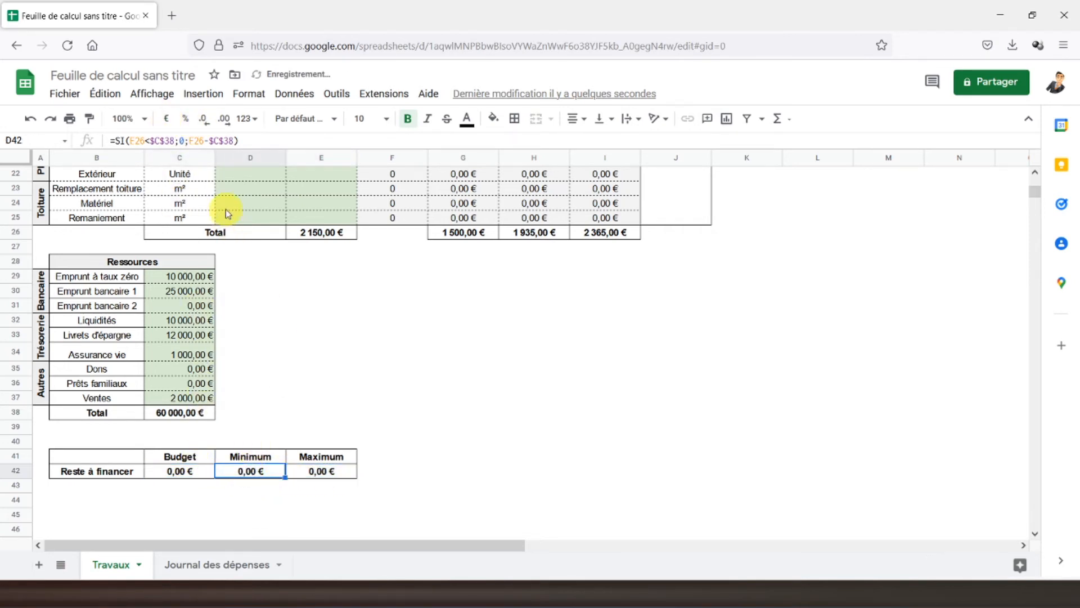
left_click(172, 471)
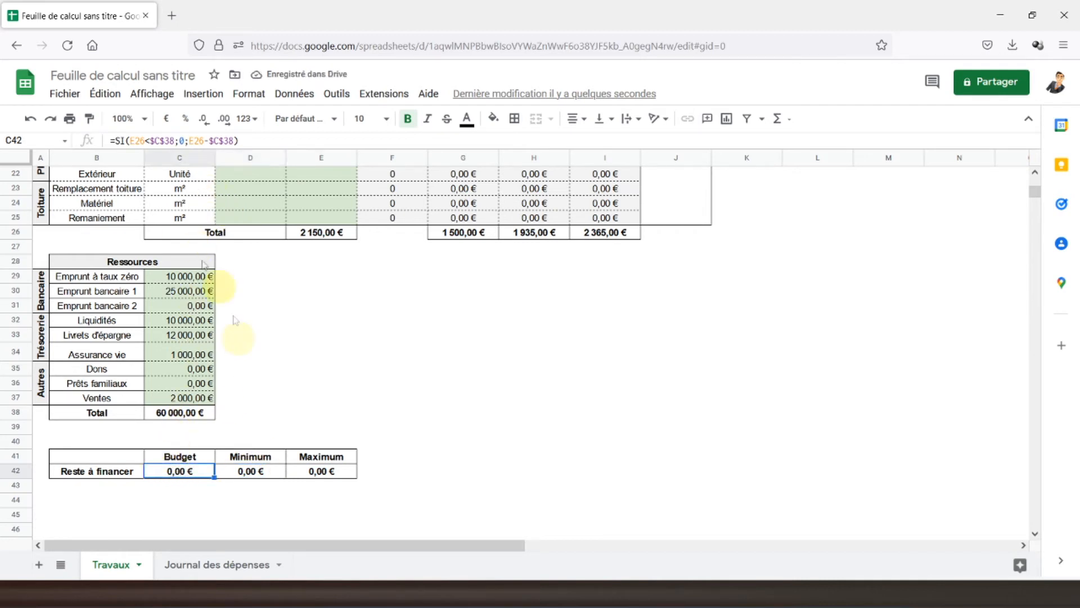
left_click(251, 473)
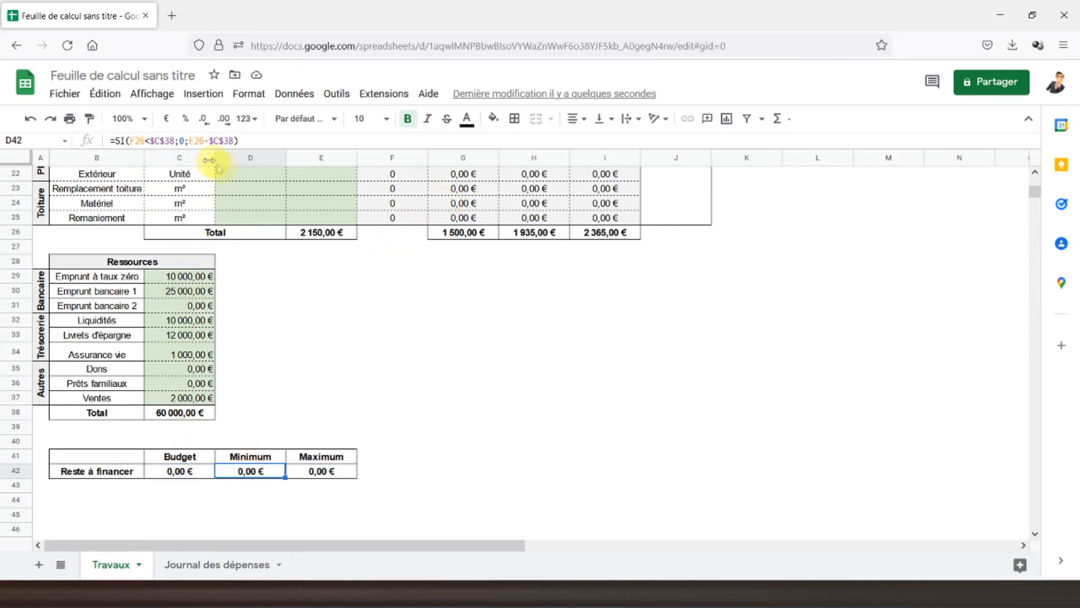
left_click(196, 144)
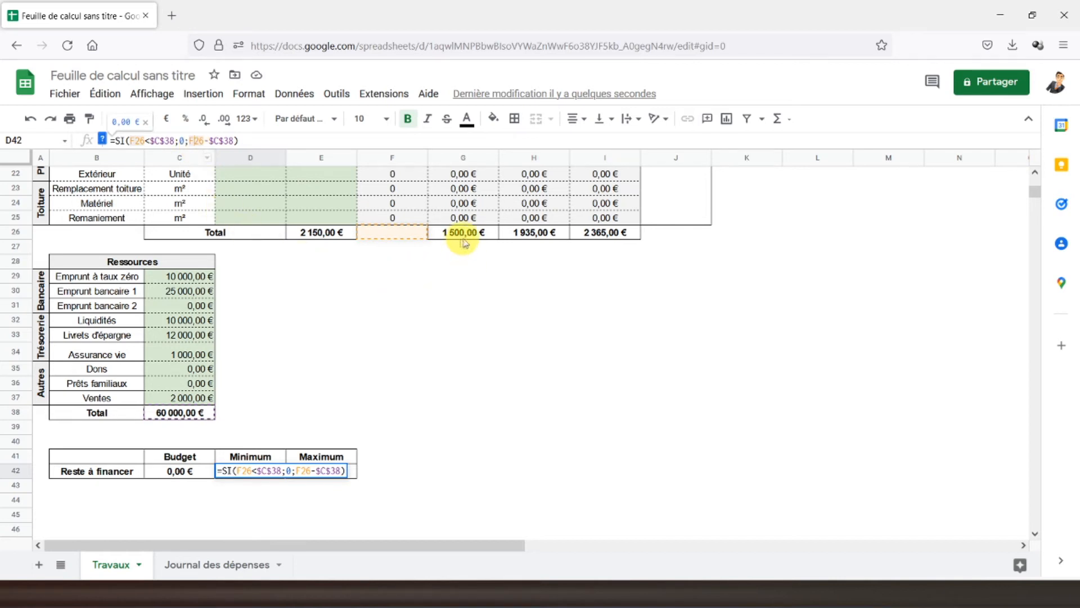
key("BackSpace")
type("h")
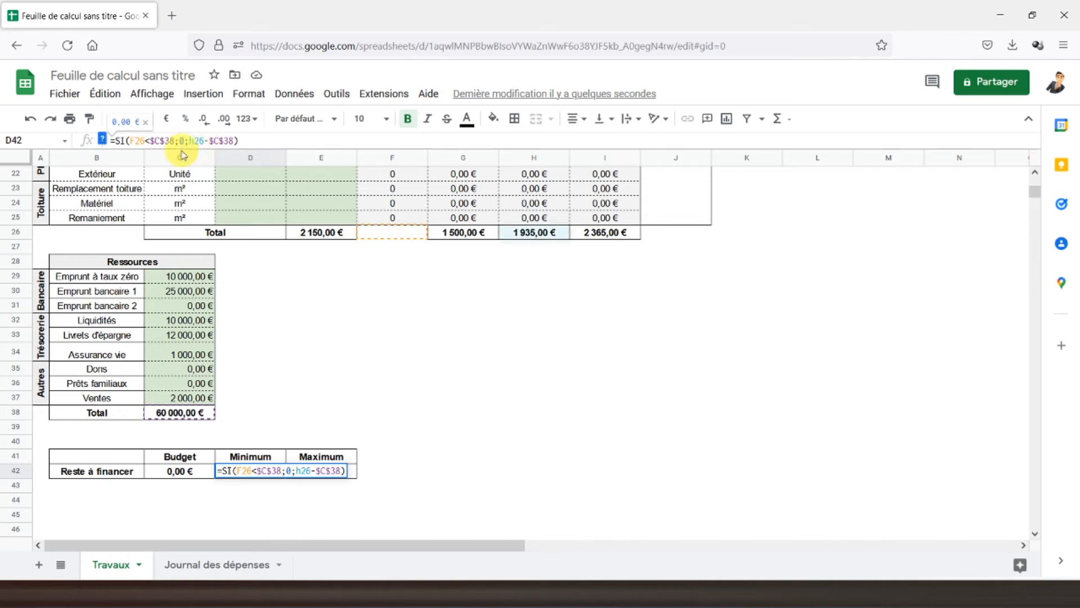
left_click(135, 142)
key("BackSpace")
type("h")
key("Return")
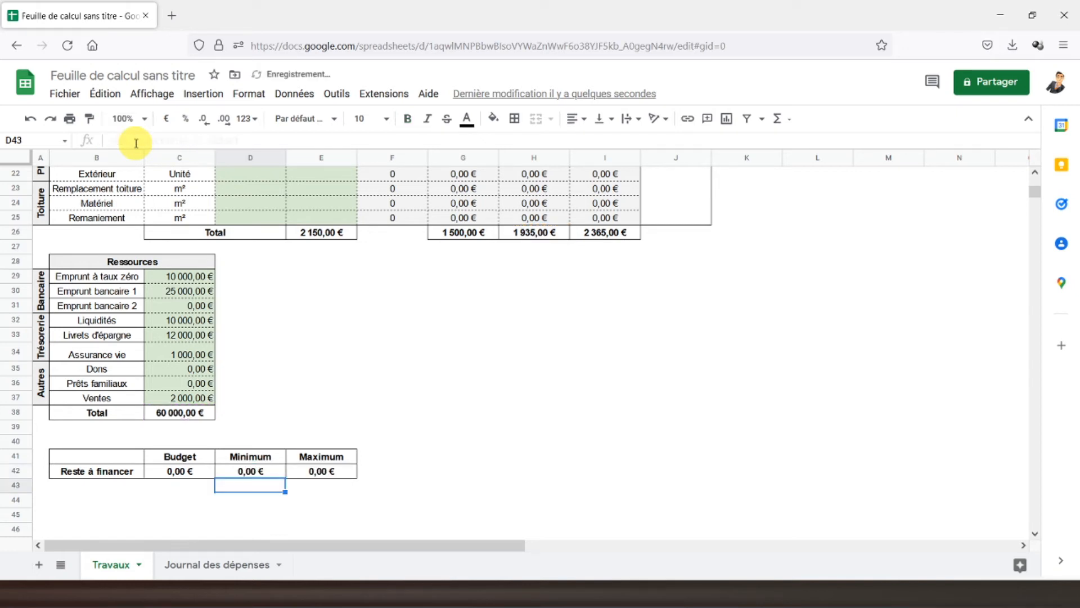
Step: Replace the subtracted G26 with I26 in the Maximum formula in E42, giving i26-$C$38
key("Up")
key("Right")
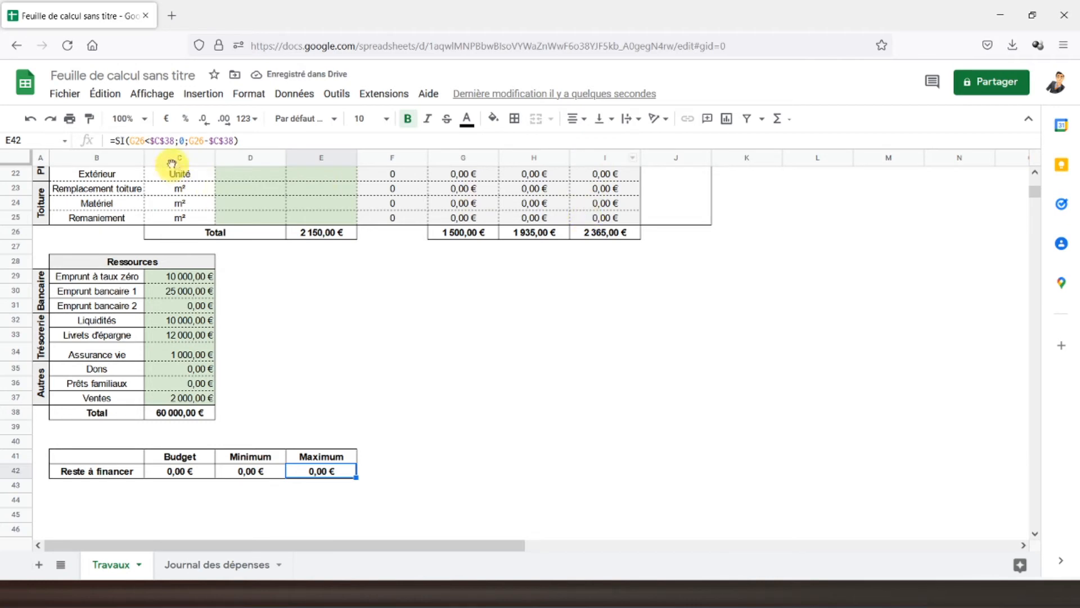
left_click(195, 137)
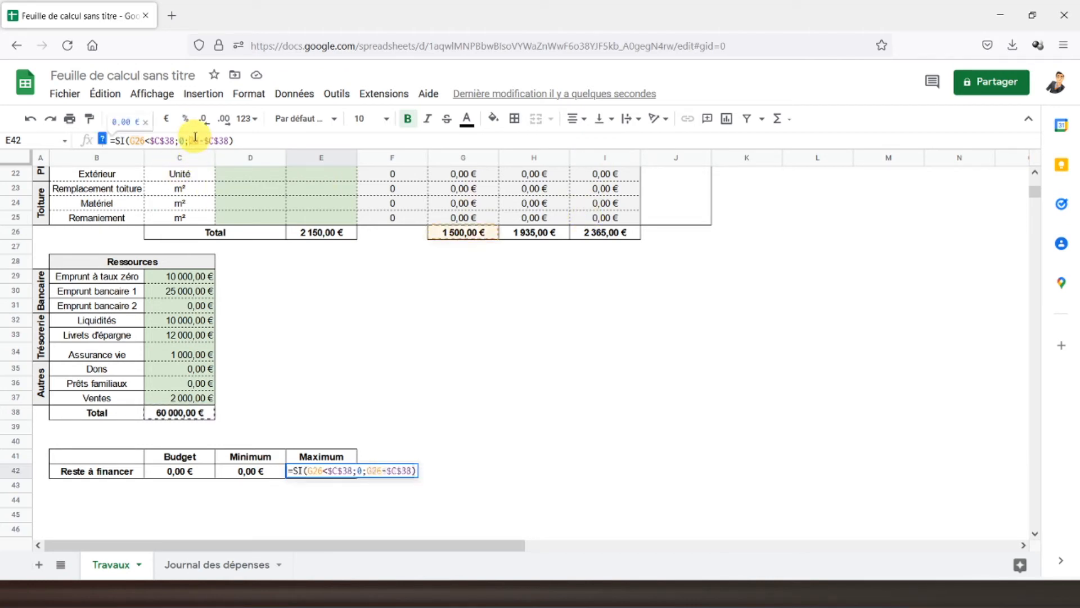
type("I26")
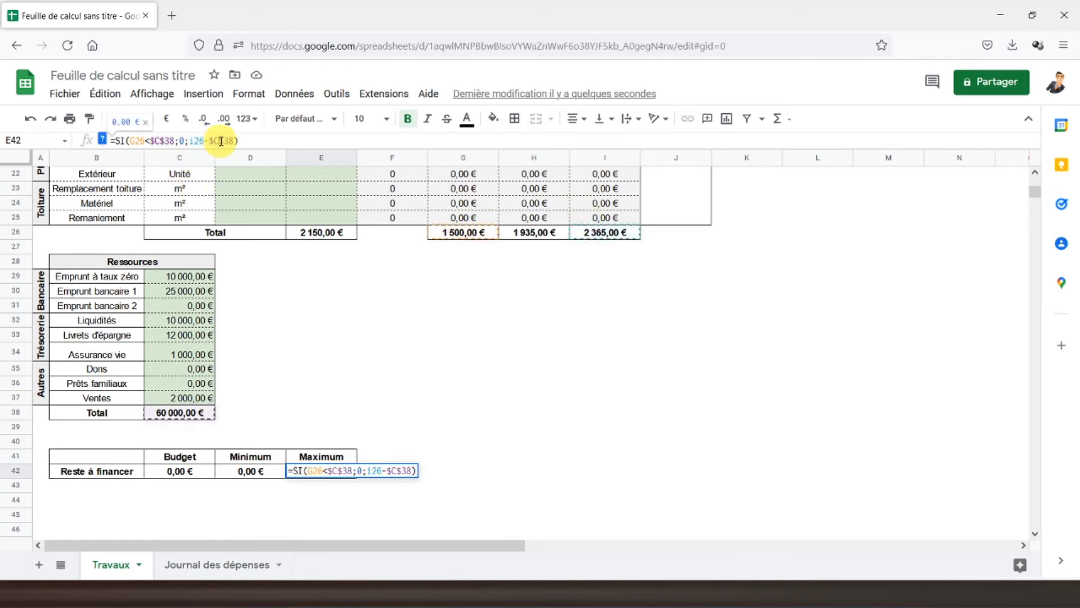
key("Return")
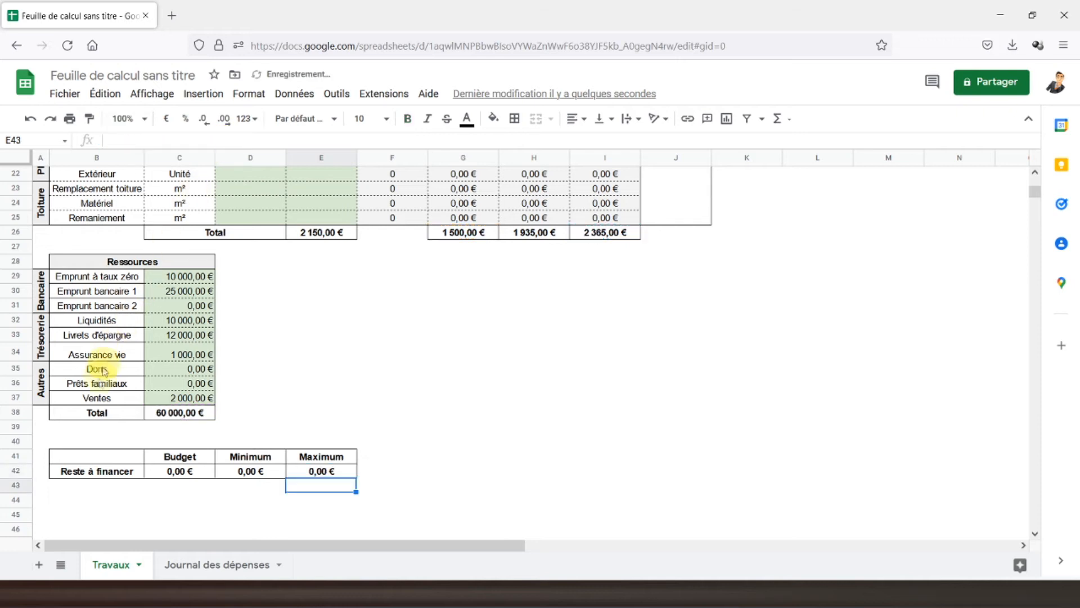
Step: Clear the Ressources amounts C29:C37 and compare the Reste à financer row with the works totals in row 26
left_click(161, 470)
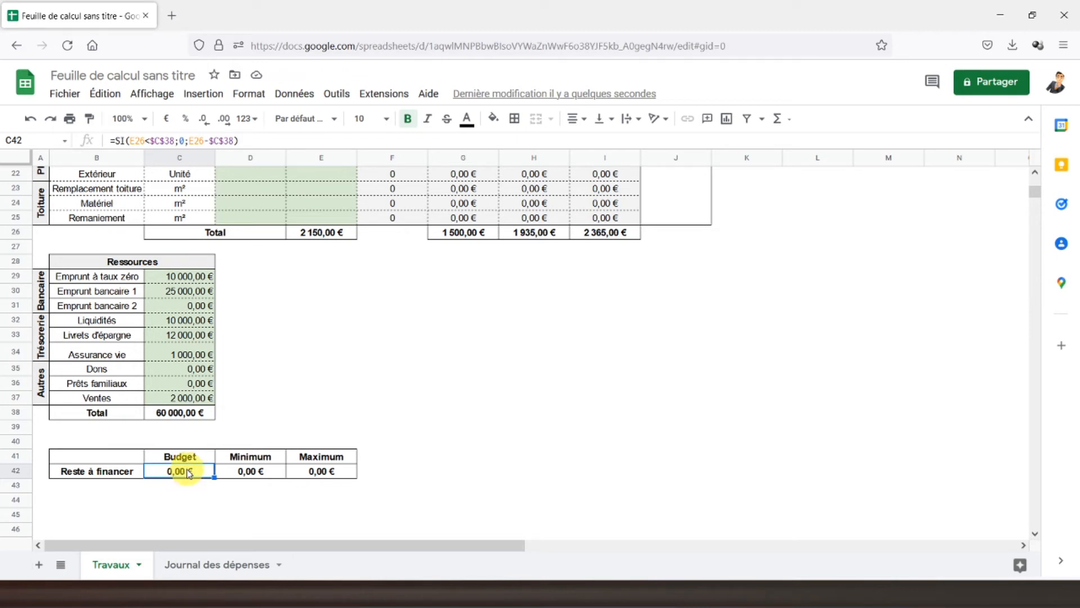
left_click(184, 278)
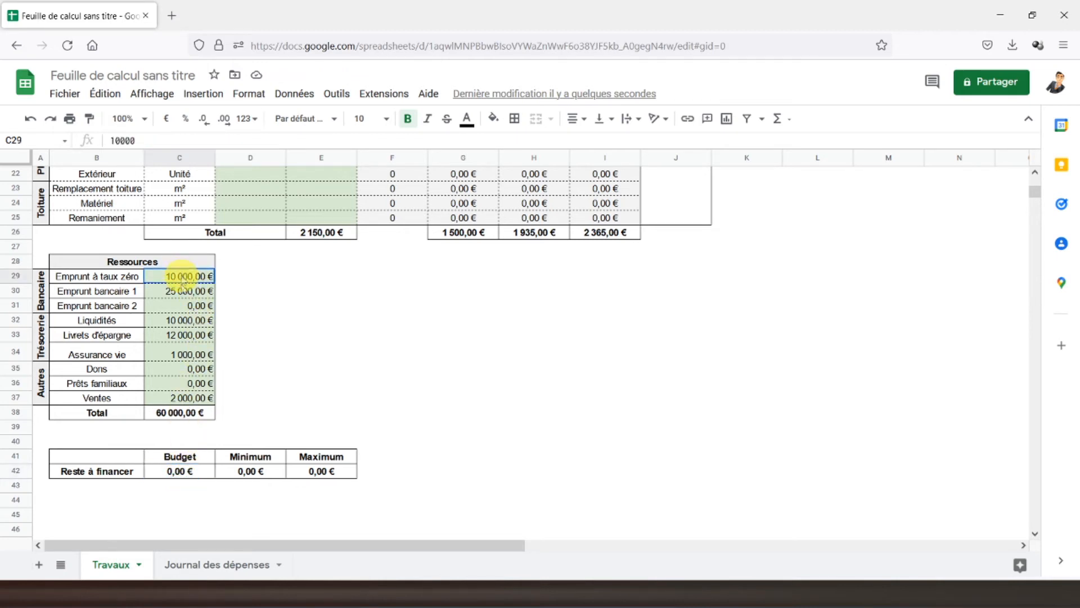
left_click_drag(184, 278, 188, 397)
key("Delete")
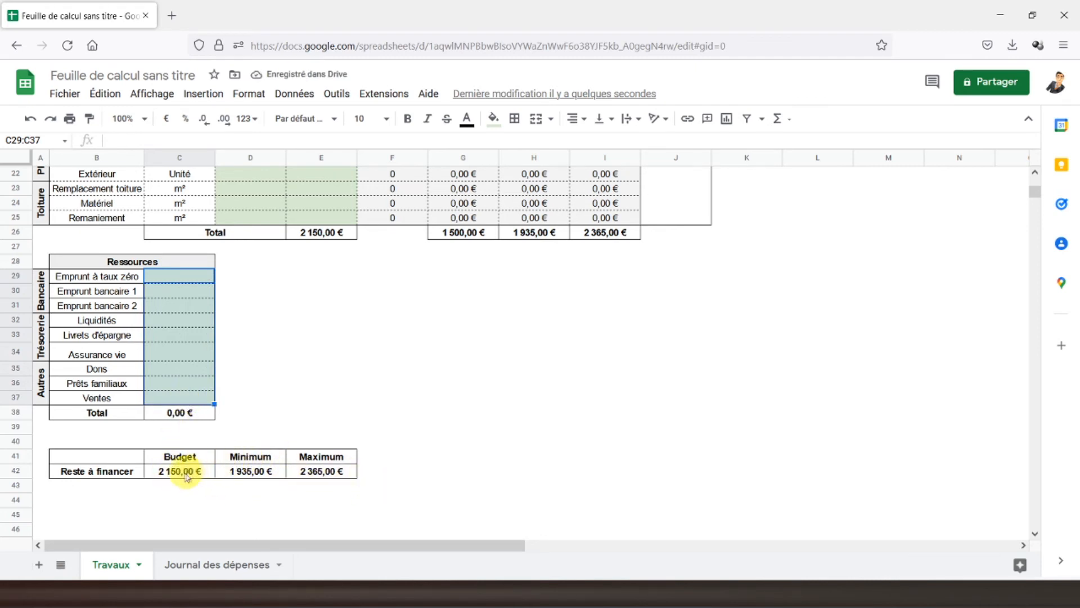
left_click(326, 236)
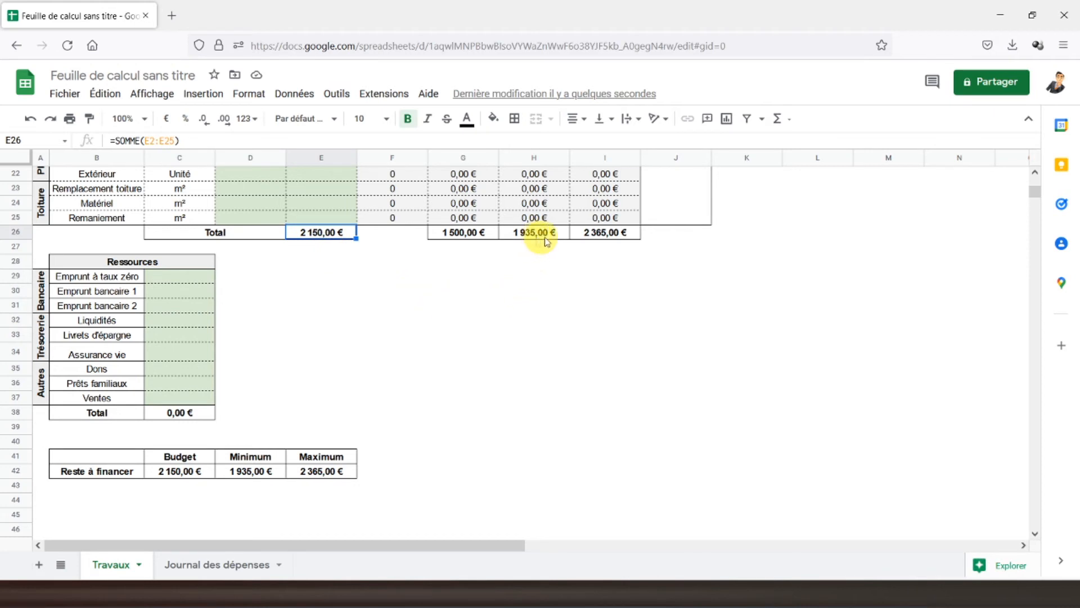
left_click(607, 239)
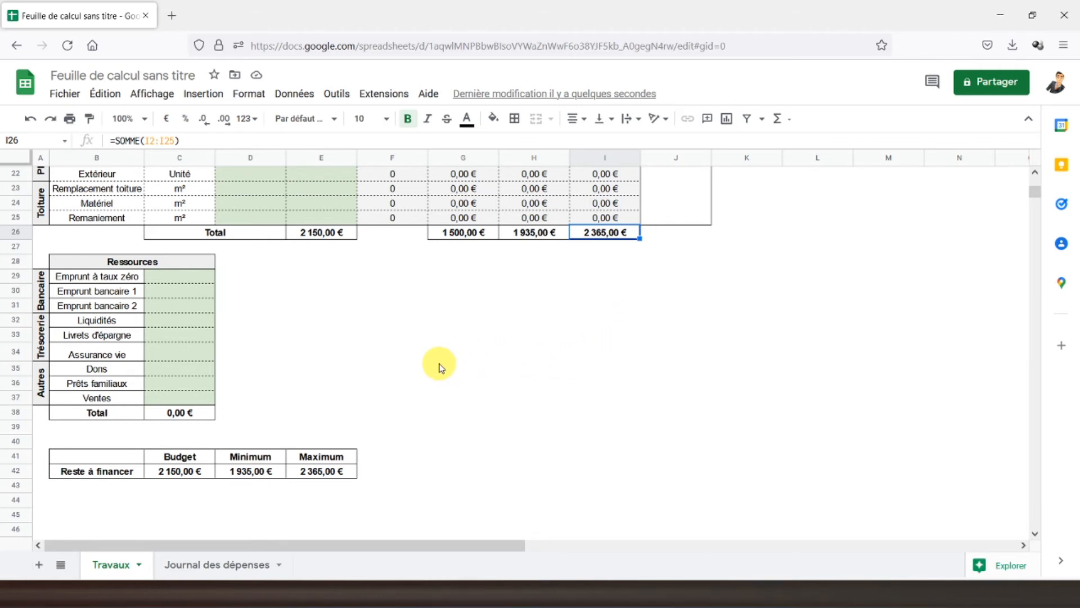
Step: Start a SPARKLINE formula in Progression cell J2 using the realised amount G2 as data and open the options array, giving =SPARKLINE((G2;{
scroll(439, 365, "up", 7)
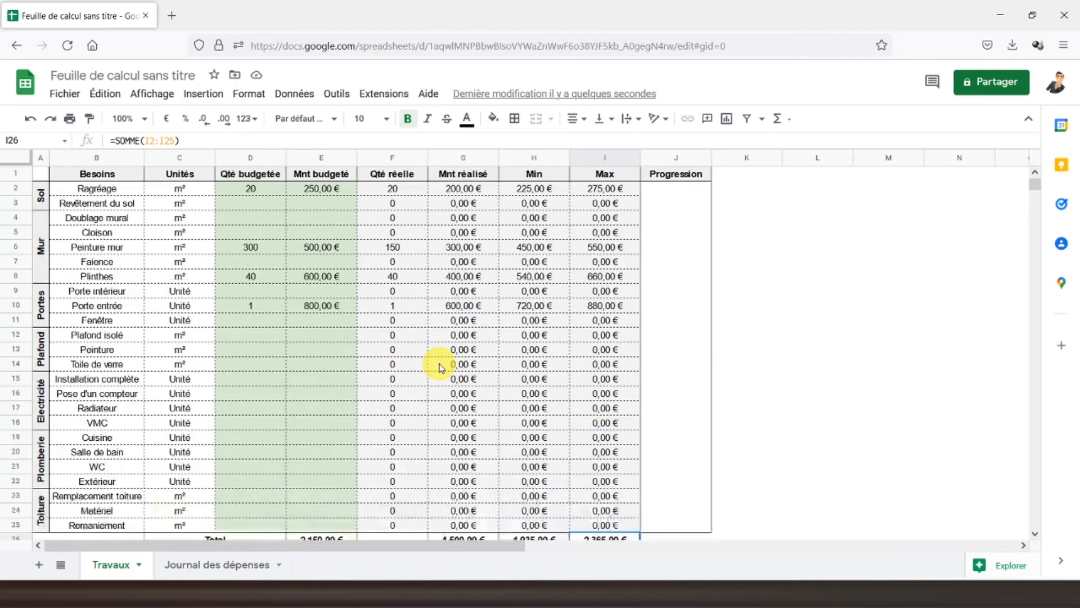
left_click(91, 186)
left_click(670, 192)
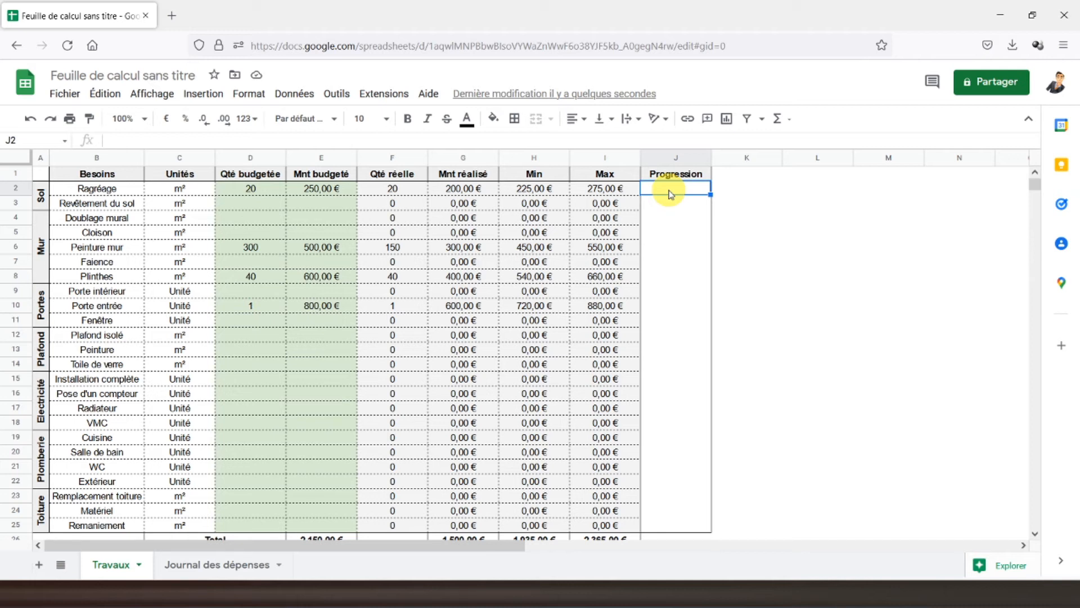
type("=")
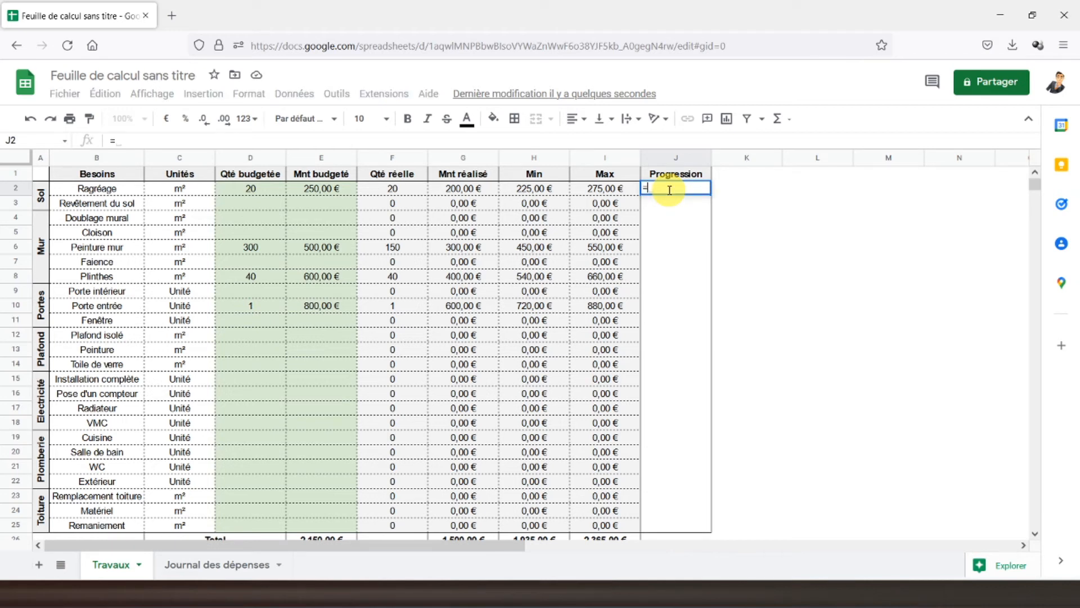
type("sparkli")
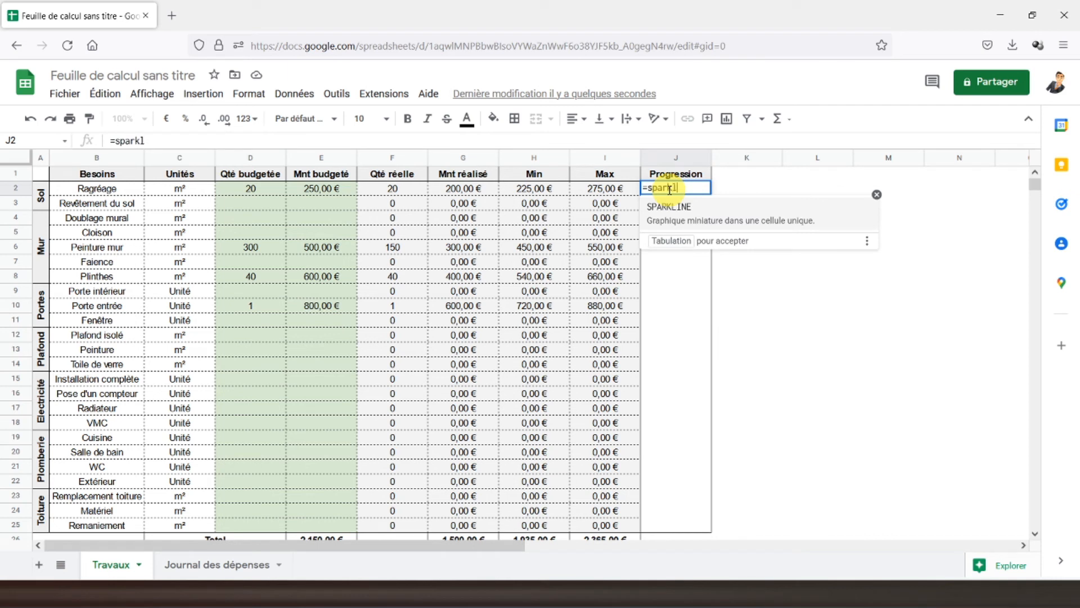
left_click(701, 220)
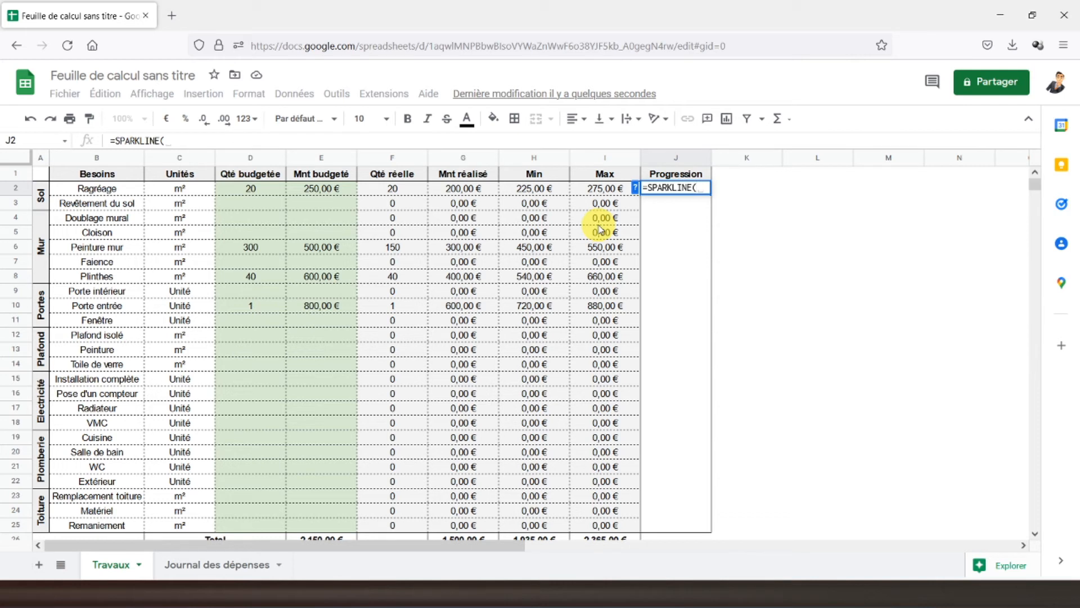
type("(")
left_click(468, 194)
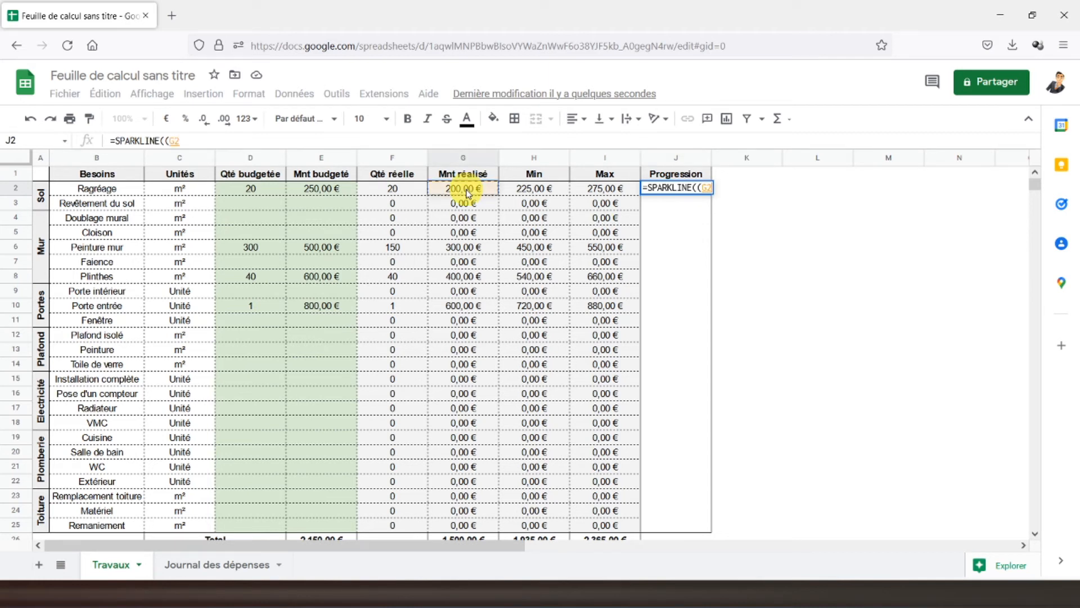
type(";{")
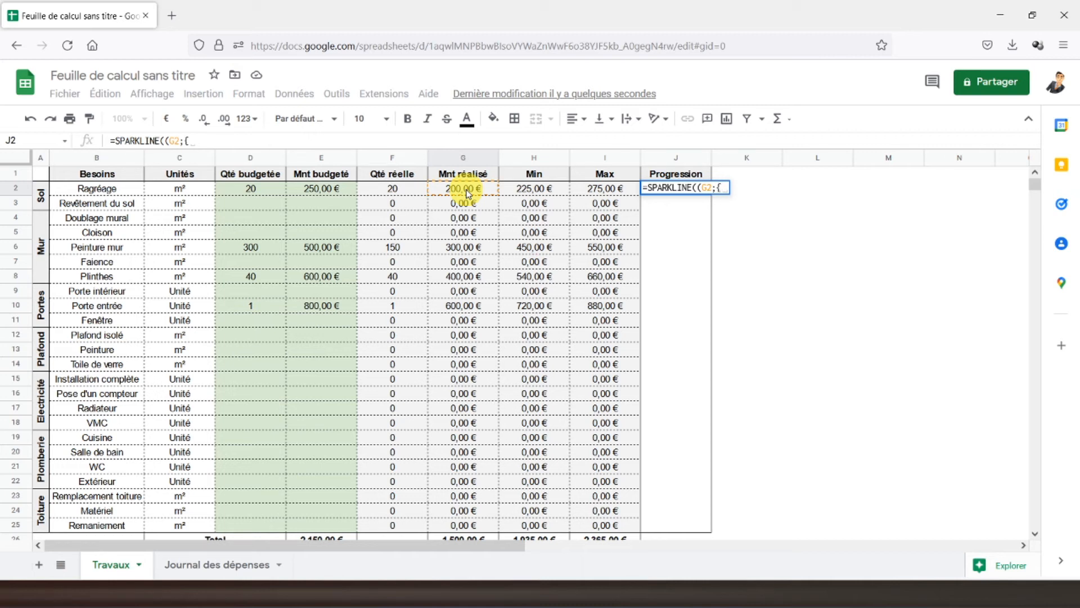
Step: Add the chart type option "charttype"\"bar"; to the SPARKLINE options in J2
type("\"ch")
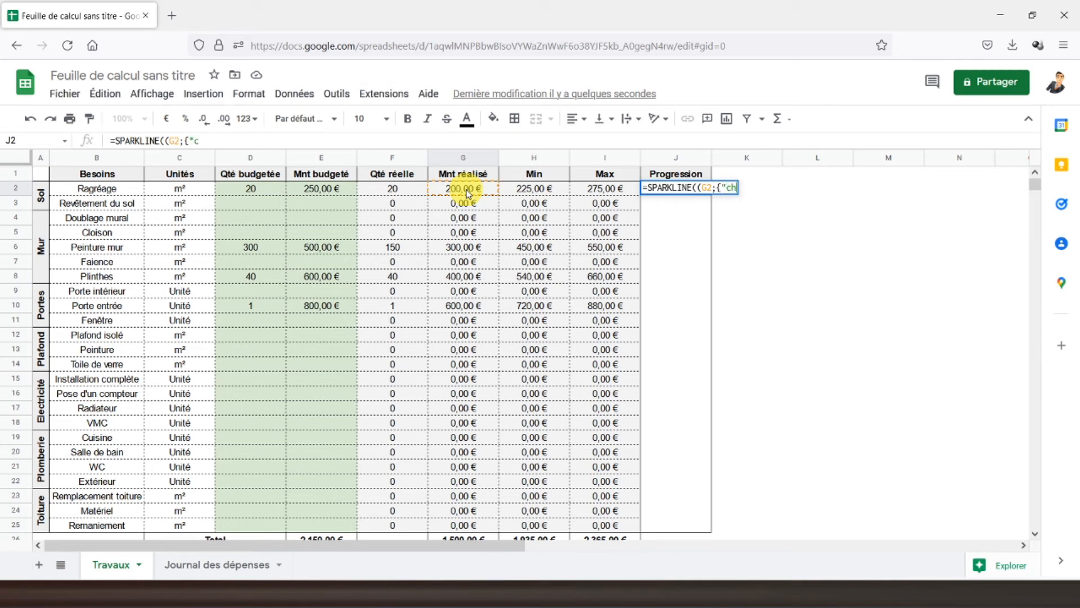
type("arttype")
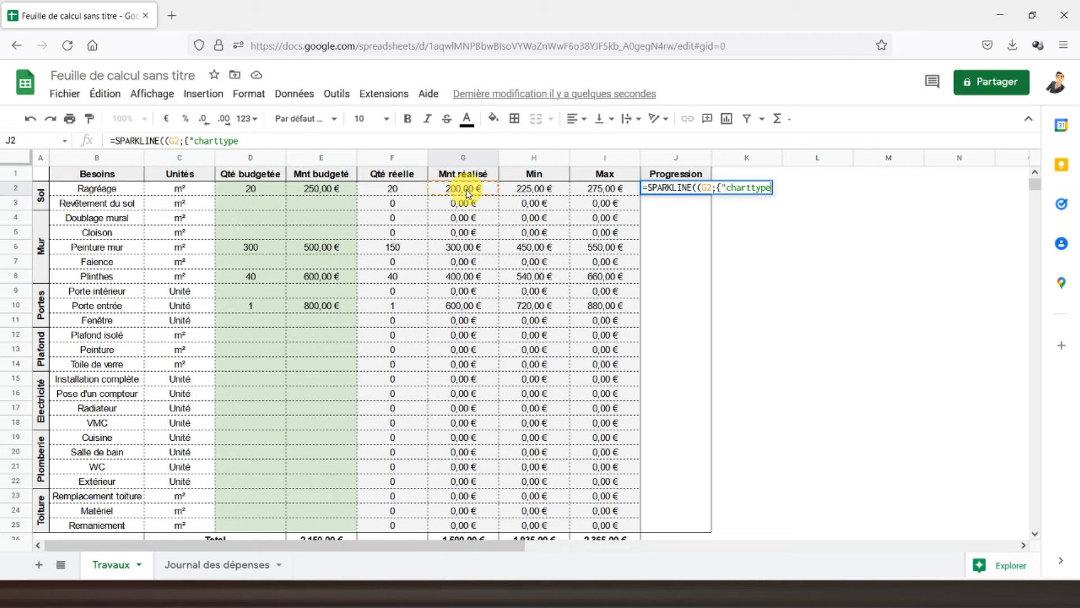
type("\"\\")
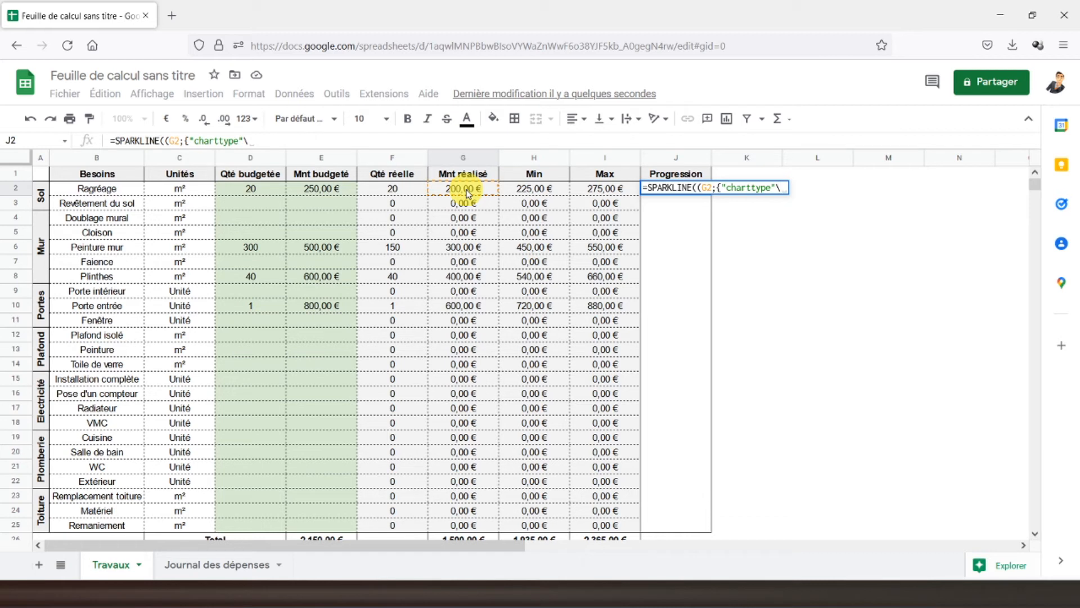
type("\"bar")
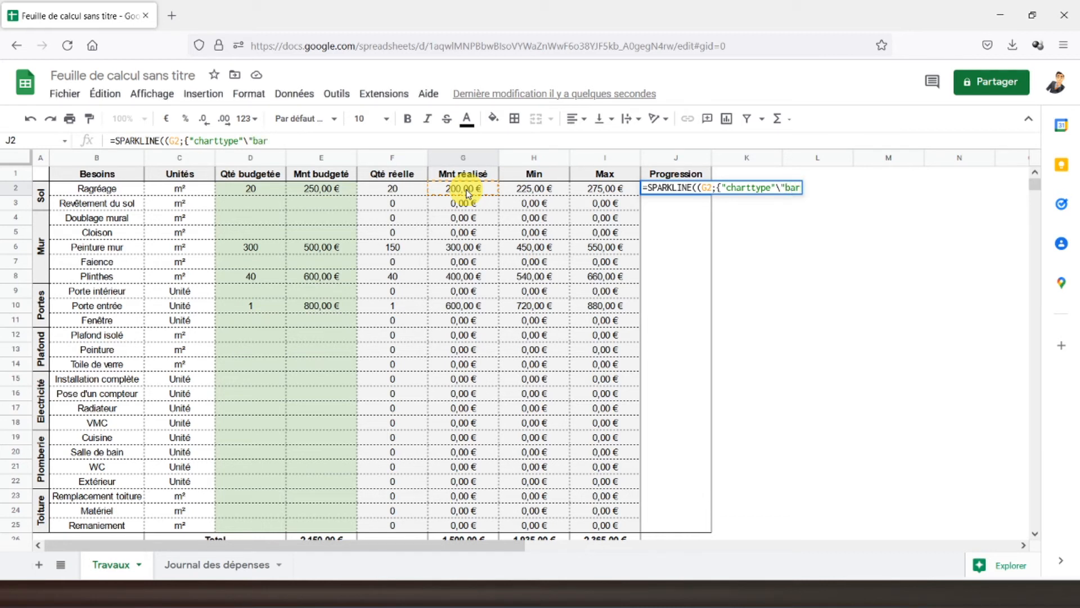
type("\";")
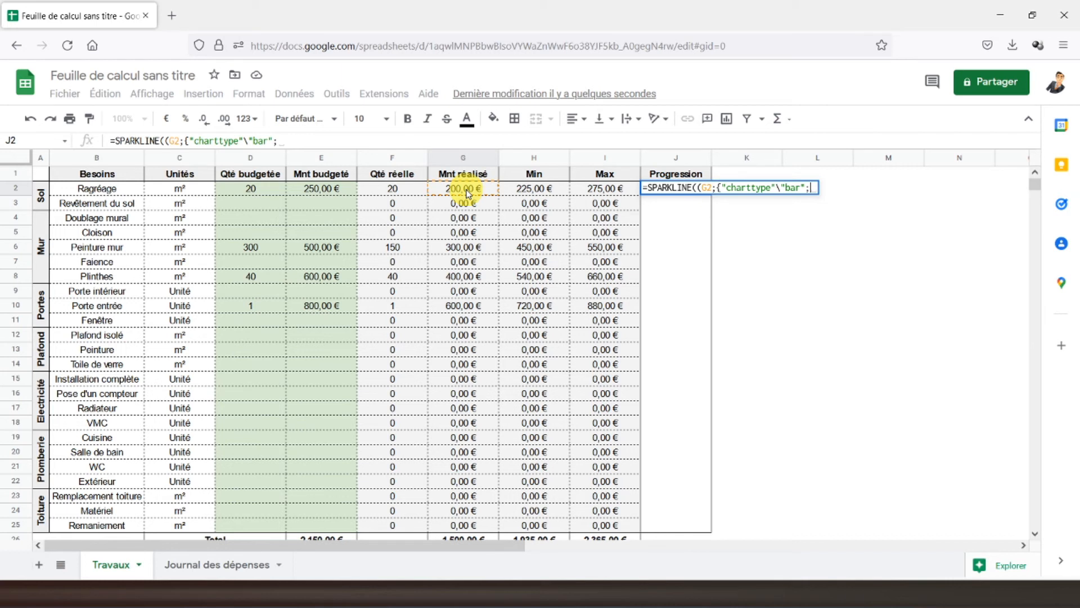
Step: Add the "max" option referencing budgeted amount E2, close the options array and the function, and enter the formula in J2
type("\"")
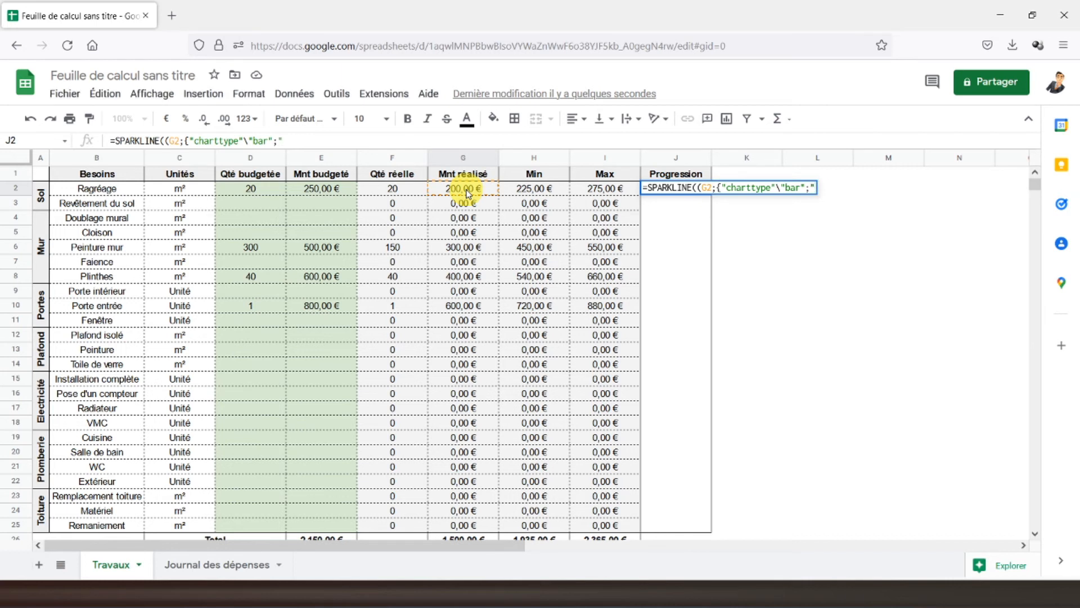
type("max\"\\")
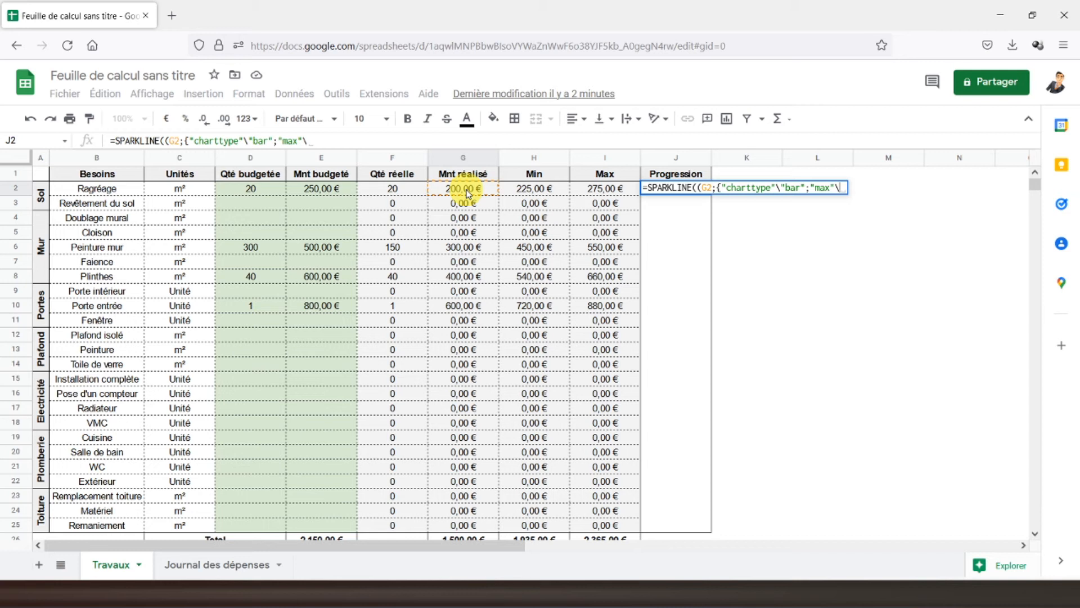
left_click(316, 191)
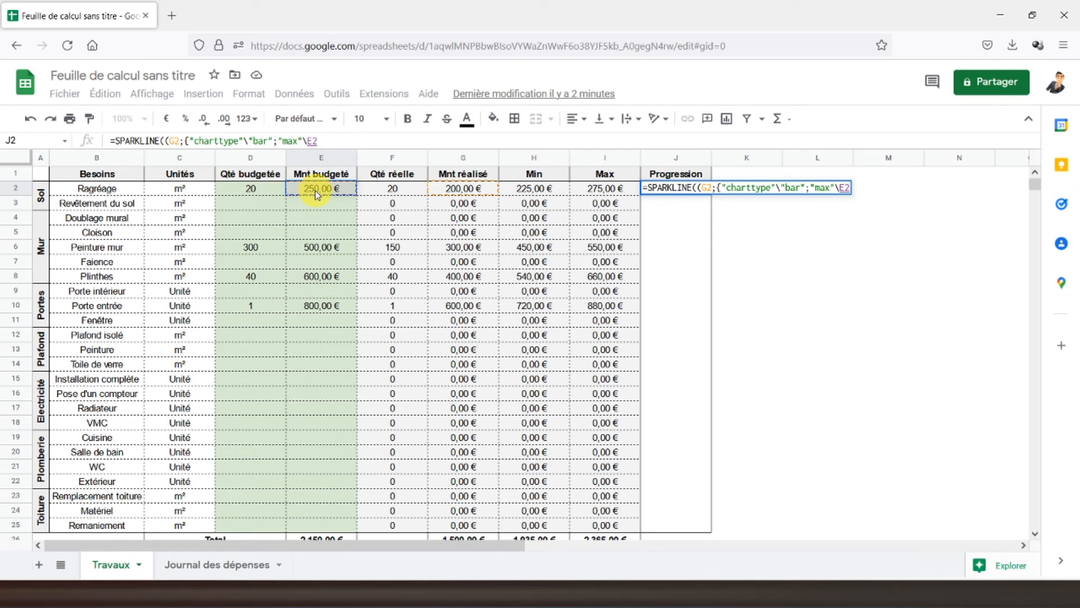
type("}")
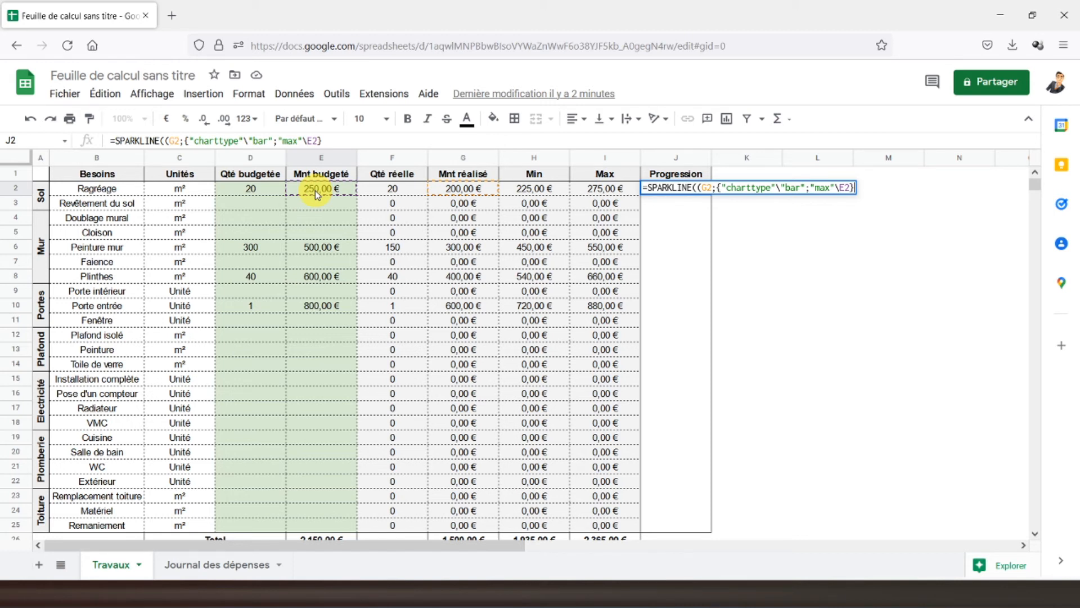
type(")")
key("Return")
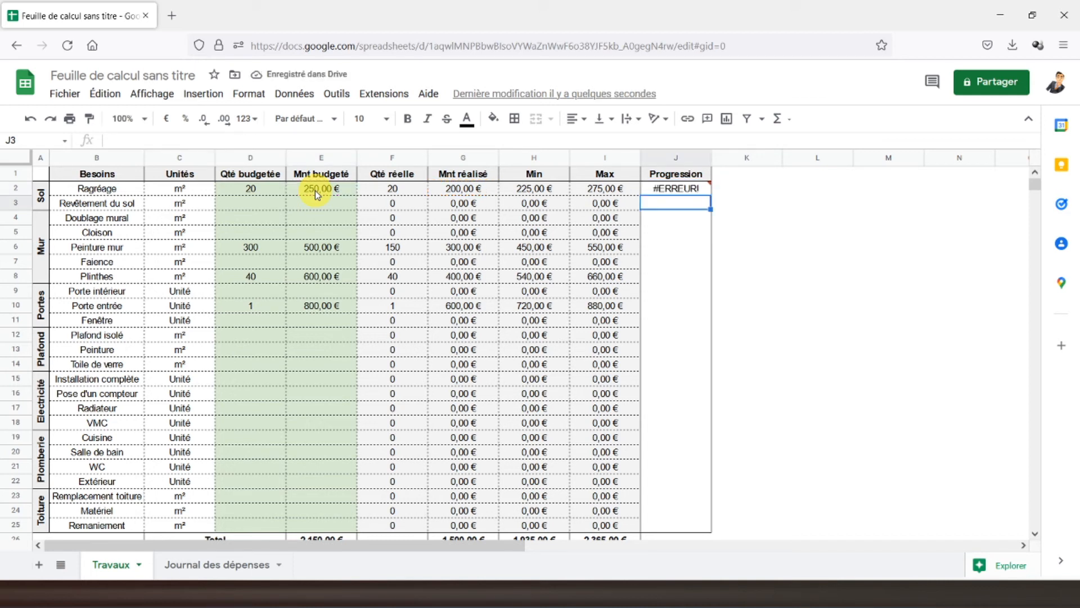
Step: Remove the extra opening and closing parentheses in J2 so the formula reads =SPARKLINE(G2;{"charttype"\"bar";"max"\E2})
key("Up")
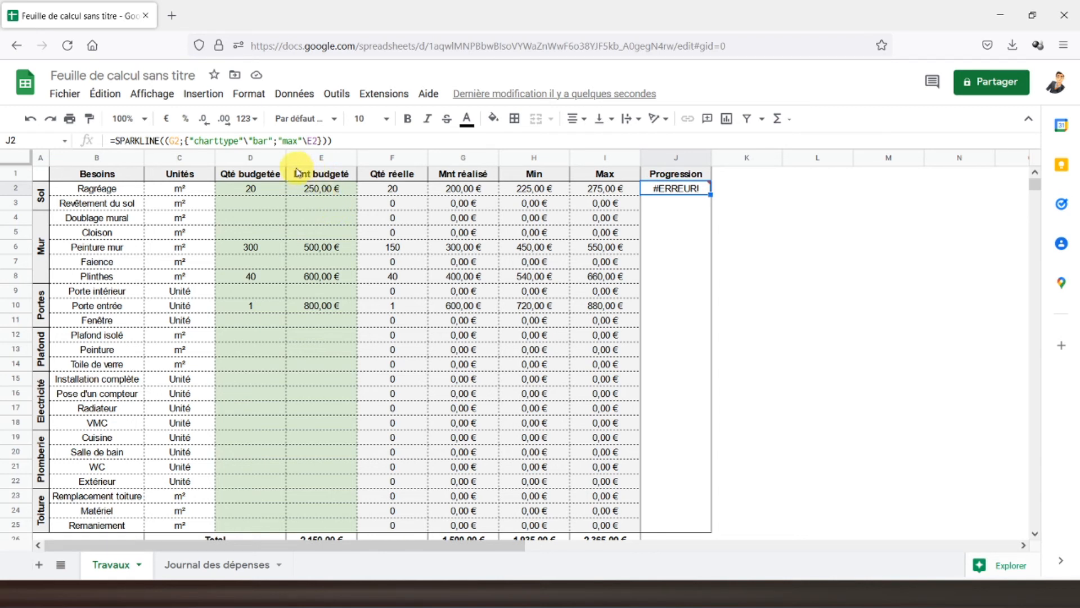
left_click(163, 141)
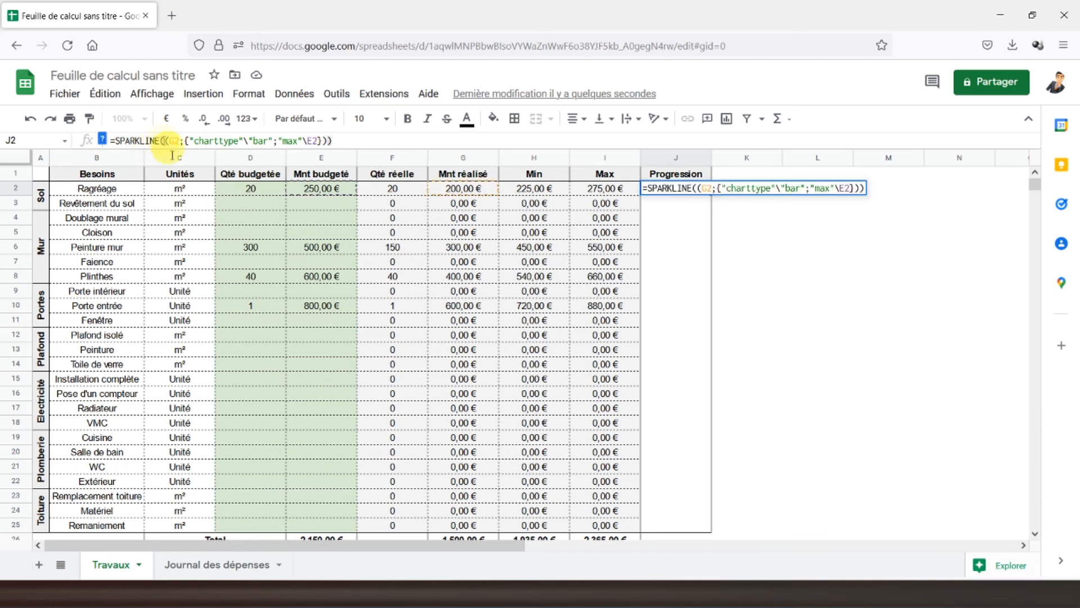
key("BackSpace")
left_click(349, 139)
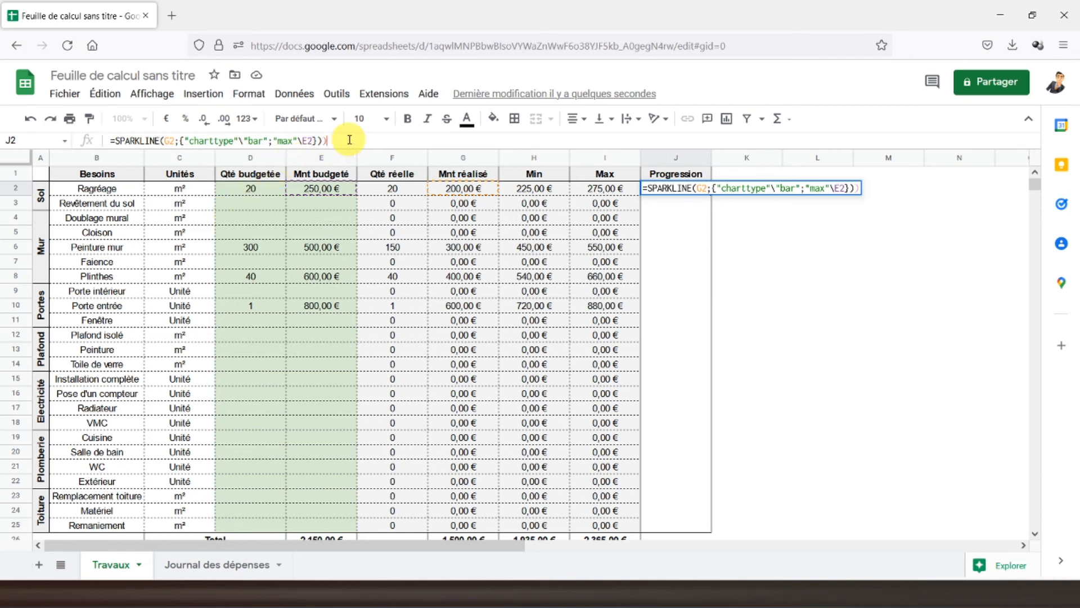
key("BackSpace")
key("Return")
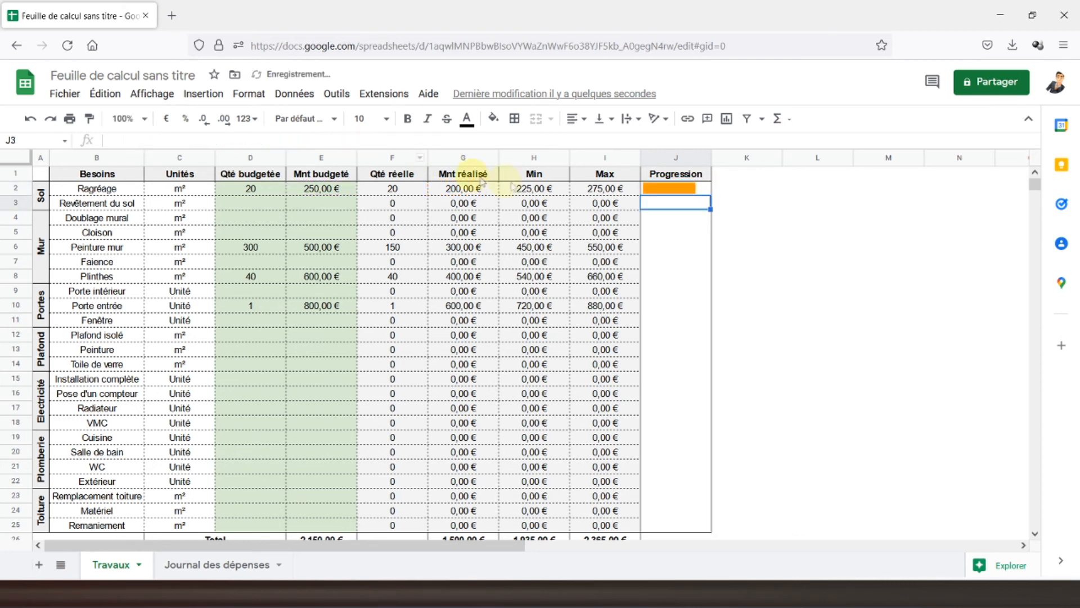
Step: Copy the J2 progress bar formula down the Progression column to J25
left_click(691, 189)
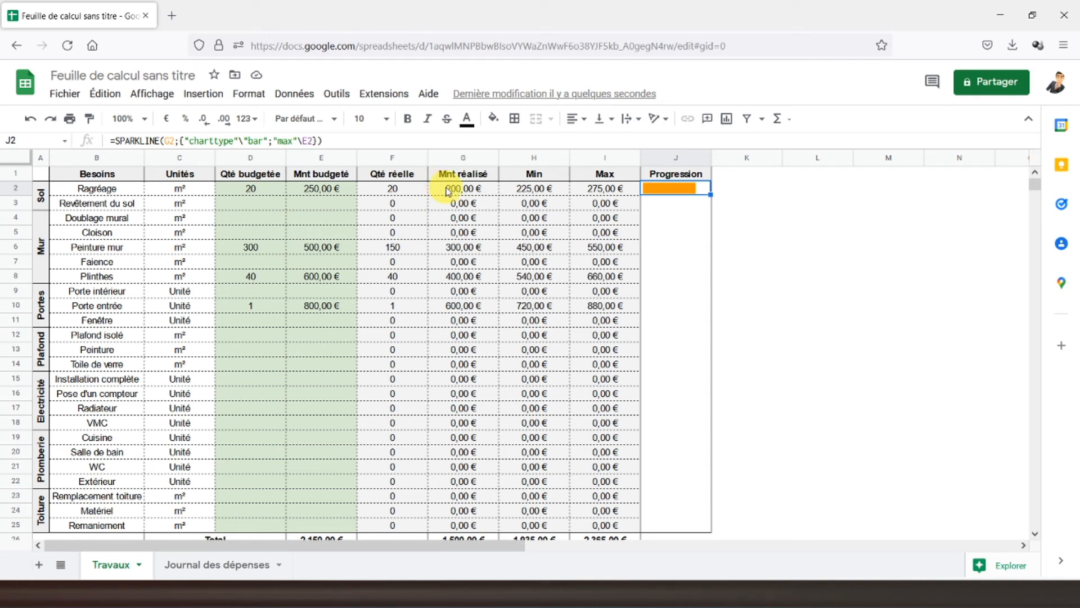
left_click(323, 188)
left_click(660, 192)
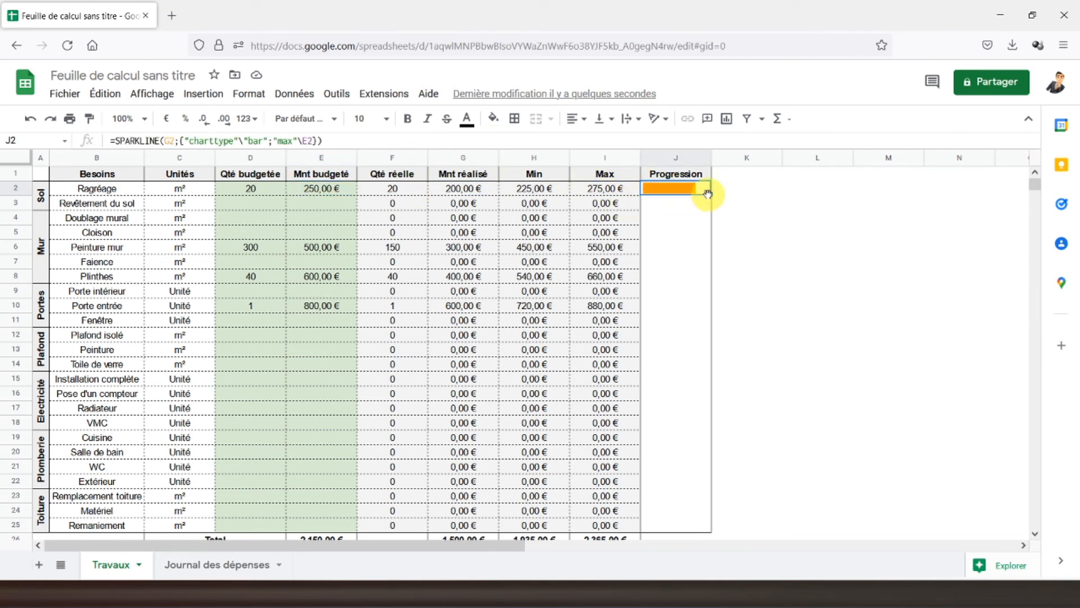
left_click_drag(710, 193, 697, 524)
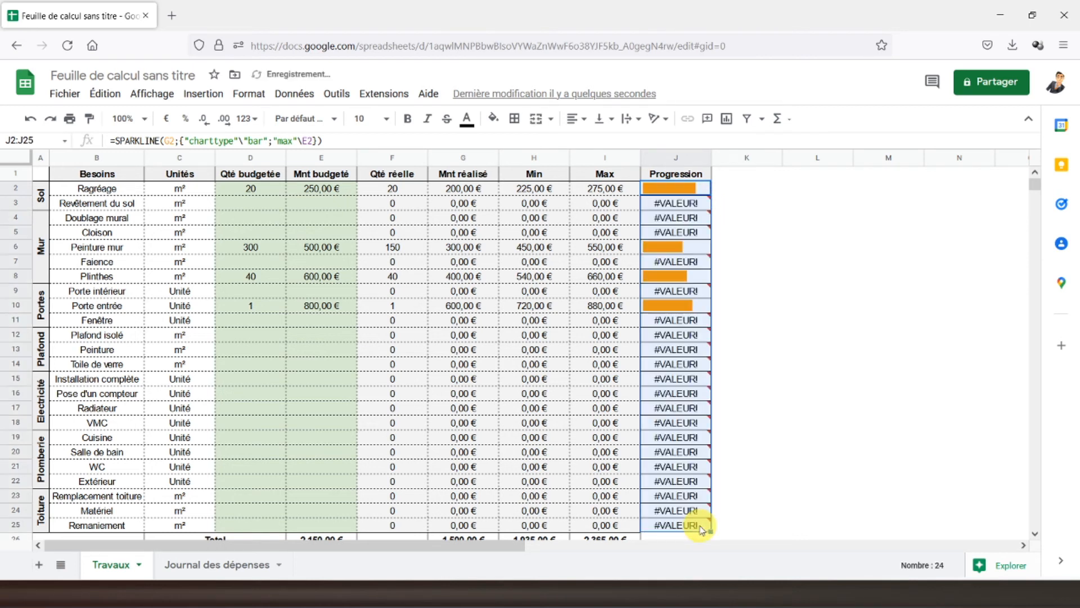
Step: Wrap the SPARKLINE formula in J2 in SIERREUR with an empty string "" as the fallback value
mouse_move(686, 342)
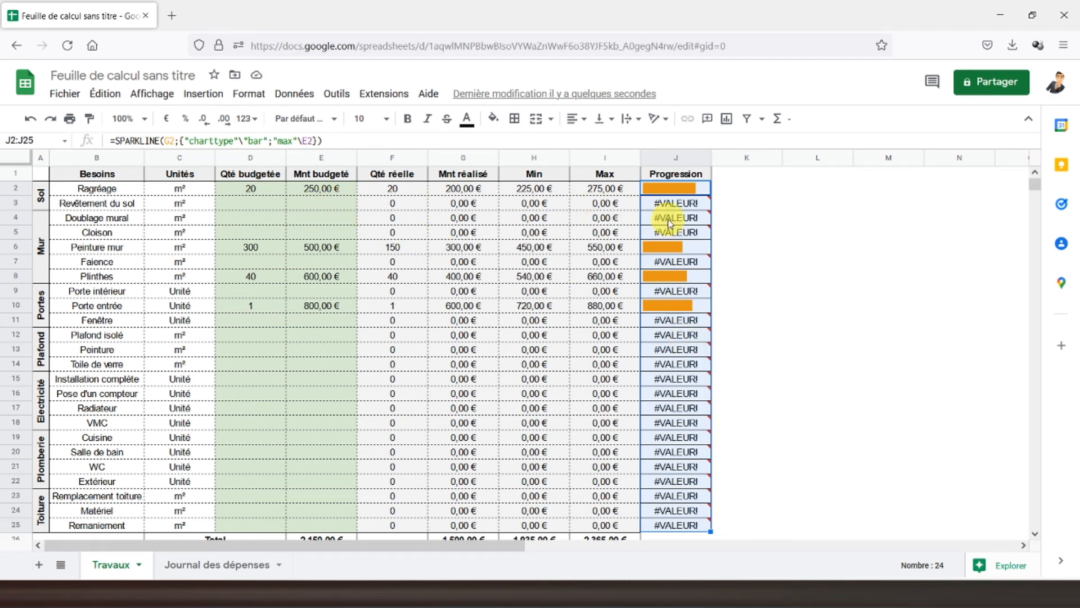
left_click(679, 191)
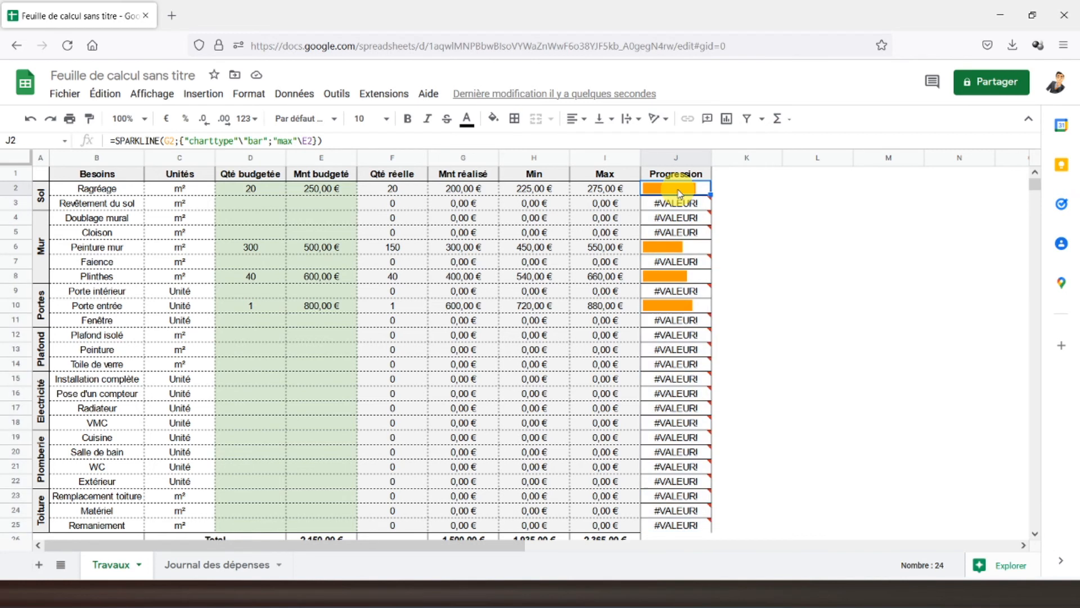
left_click(116, 141)
type("sierreur")
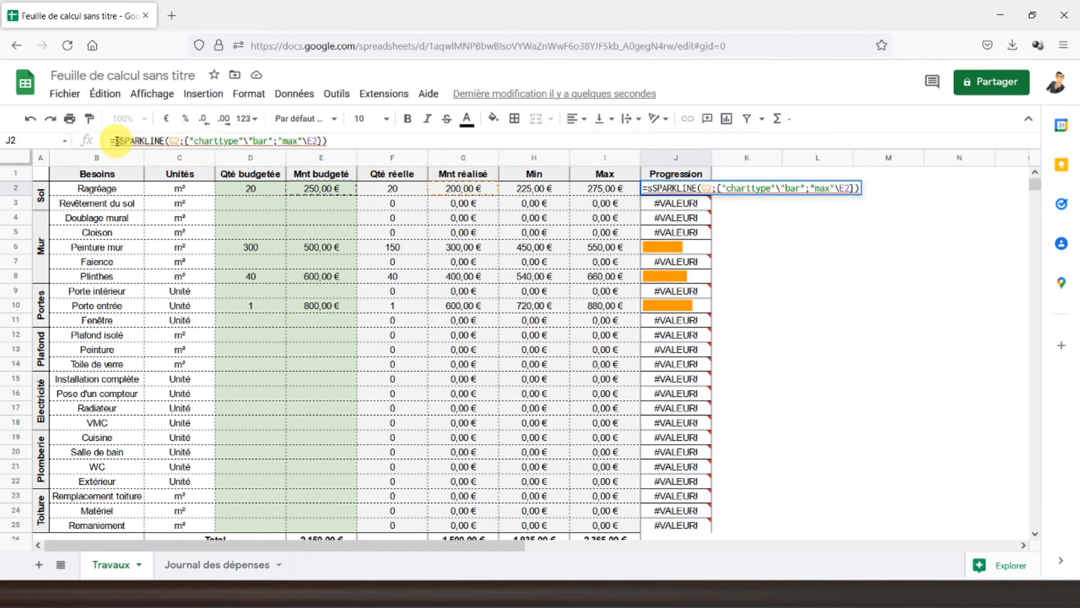
type("(")
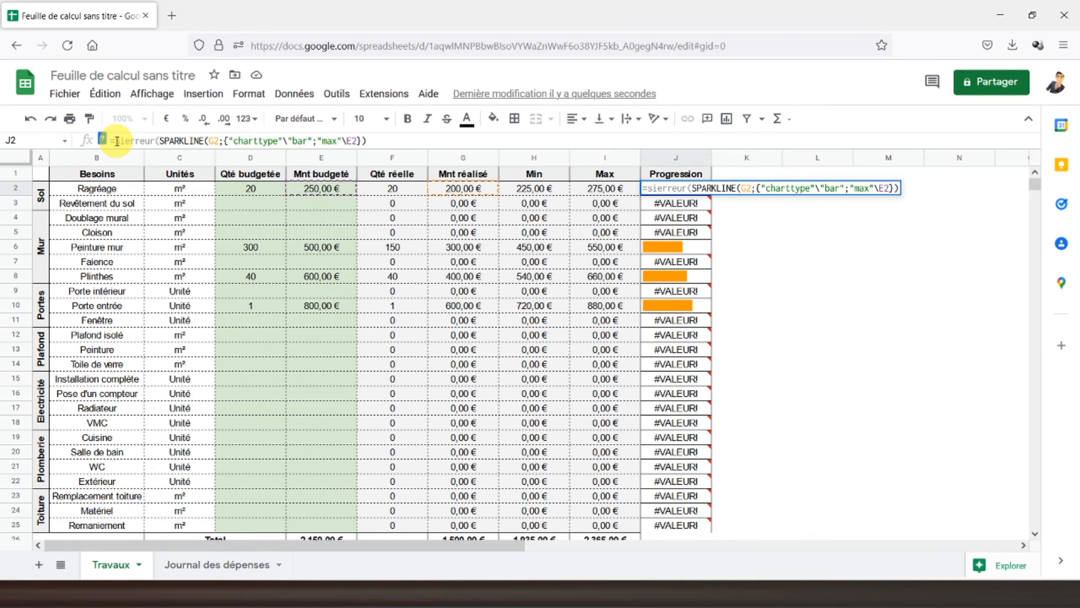
left_click(412, 140)
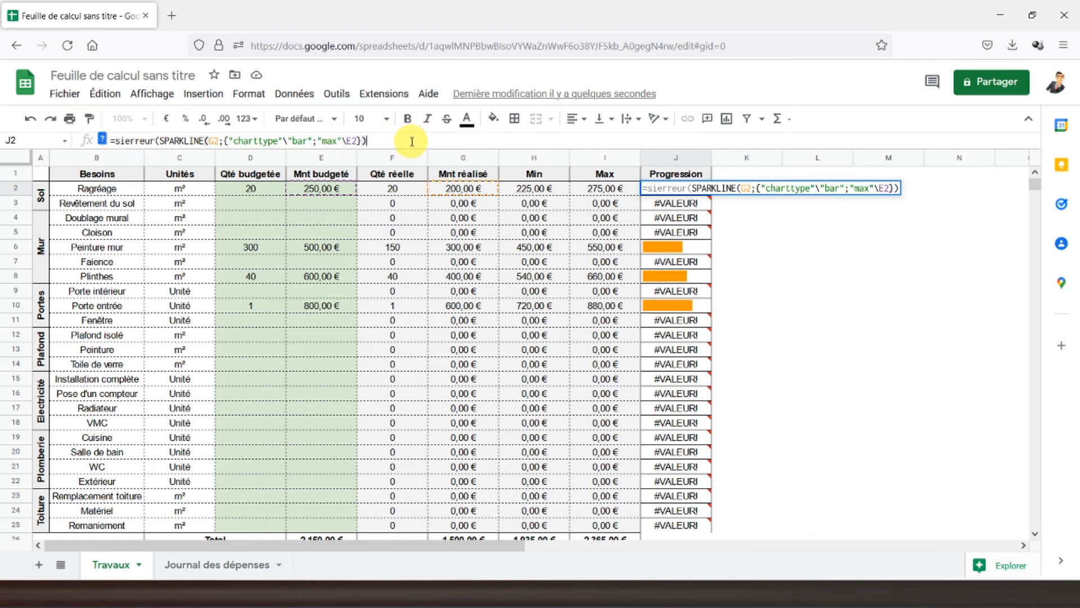
type(";")
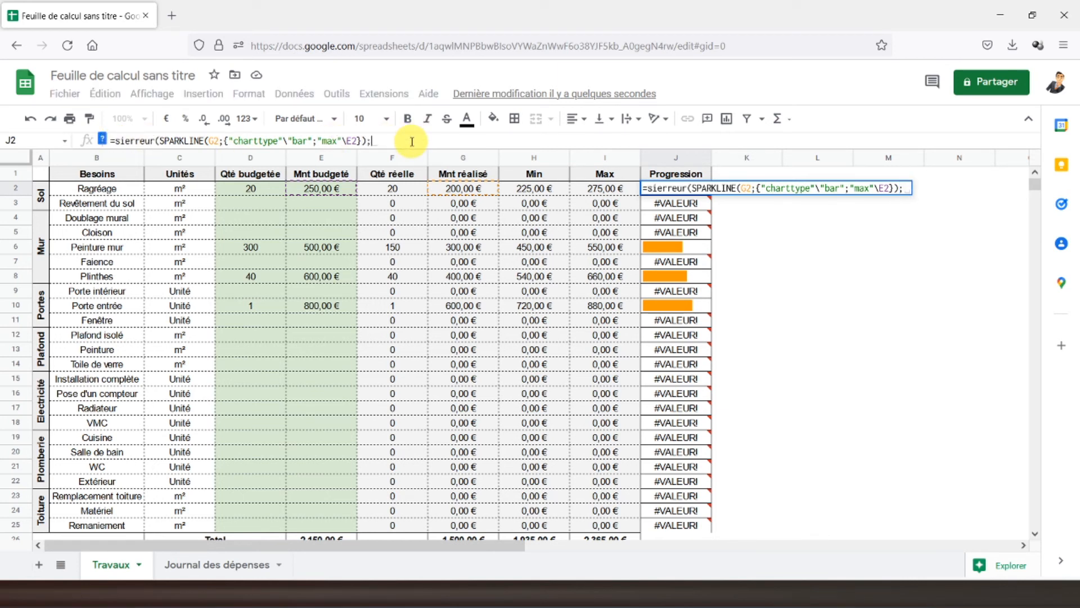
type("\"\"")
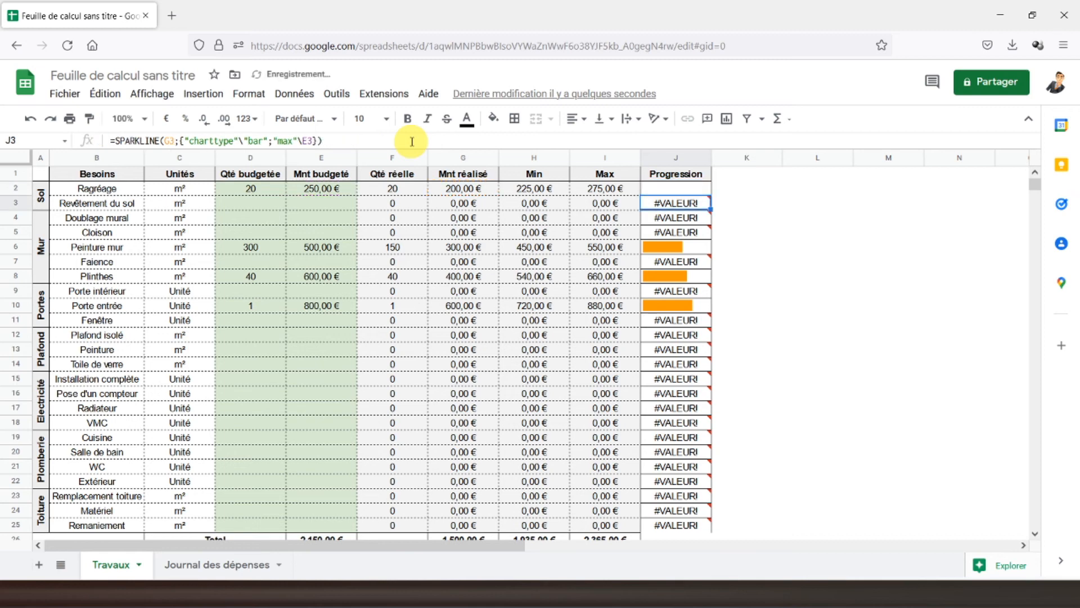
key("Return")
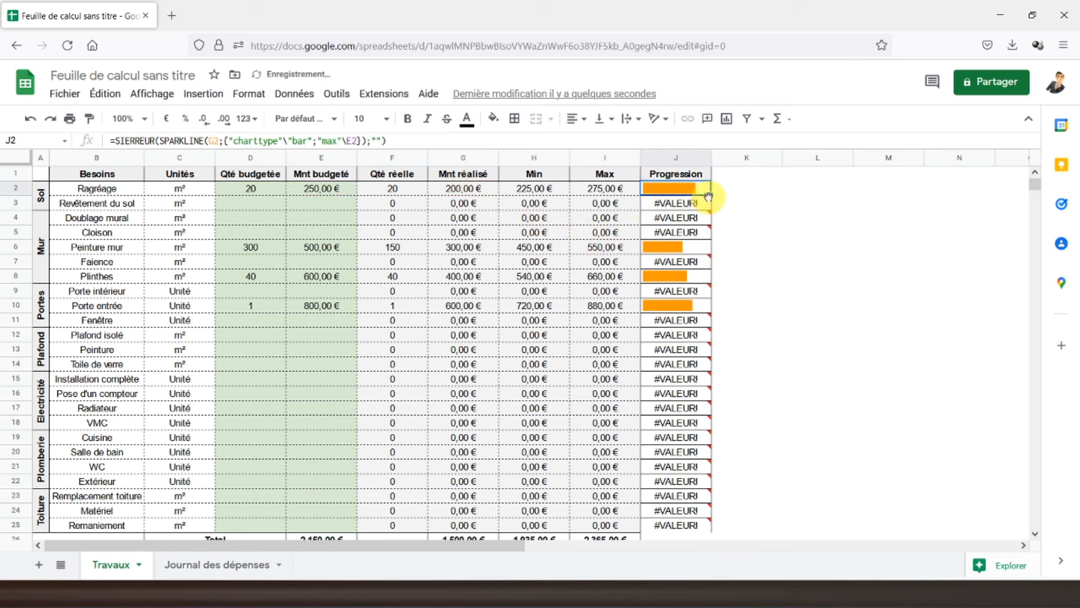
Step: Copy the SIERREUR version of the J2 formula down the Progression column to J25
mouse_move(712, 200)
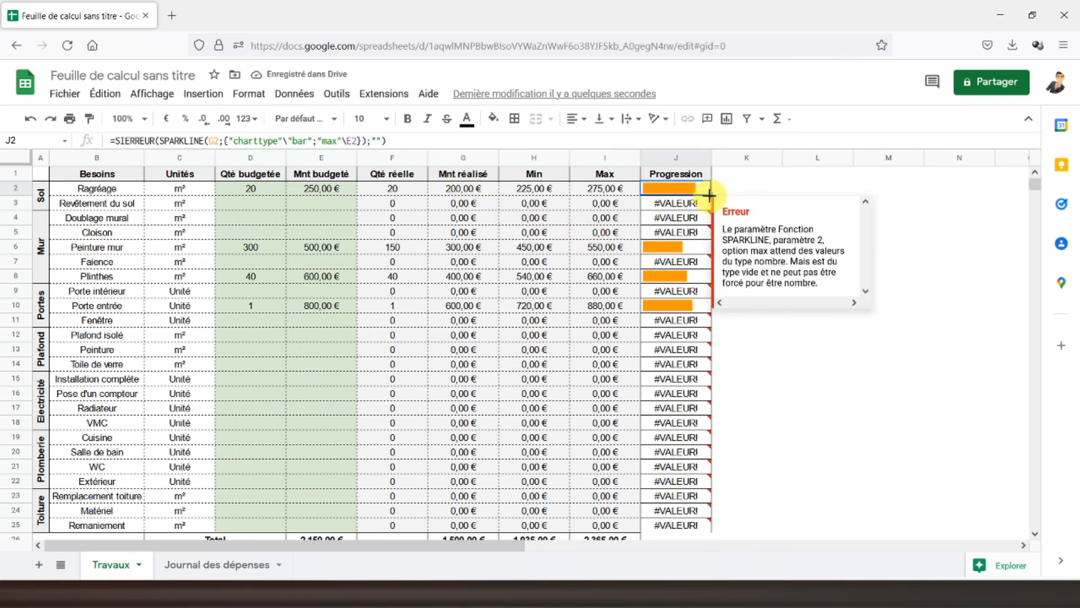
left_click_drag(695, 498, 692, 527)
left_click(779, 336)
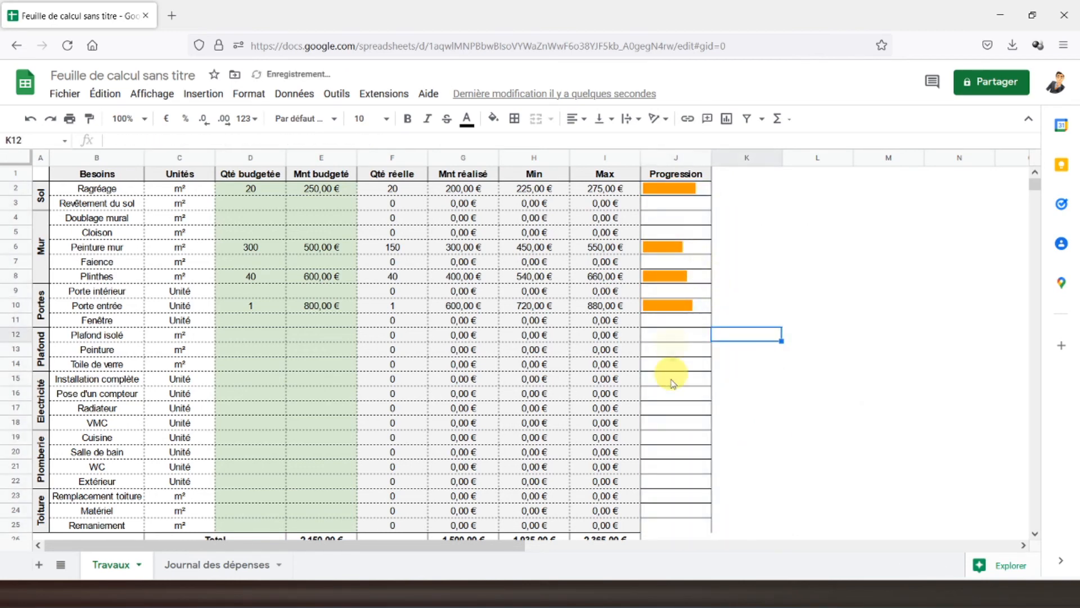
Step: Clear all borders from the Progression cells J2:J25 and apply only an outer border around the range
left_click_drag(689, 191, 666, 523)
left_click(514, 118)
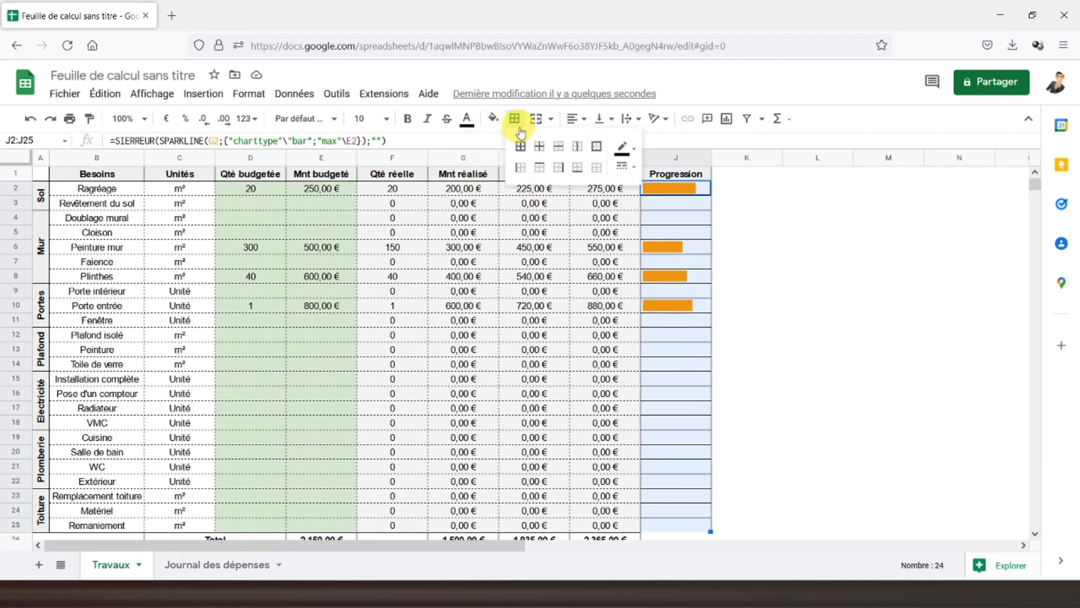
left_click(596, 149)
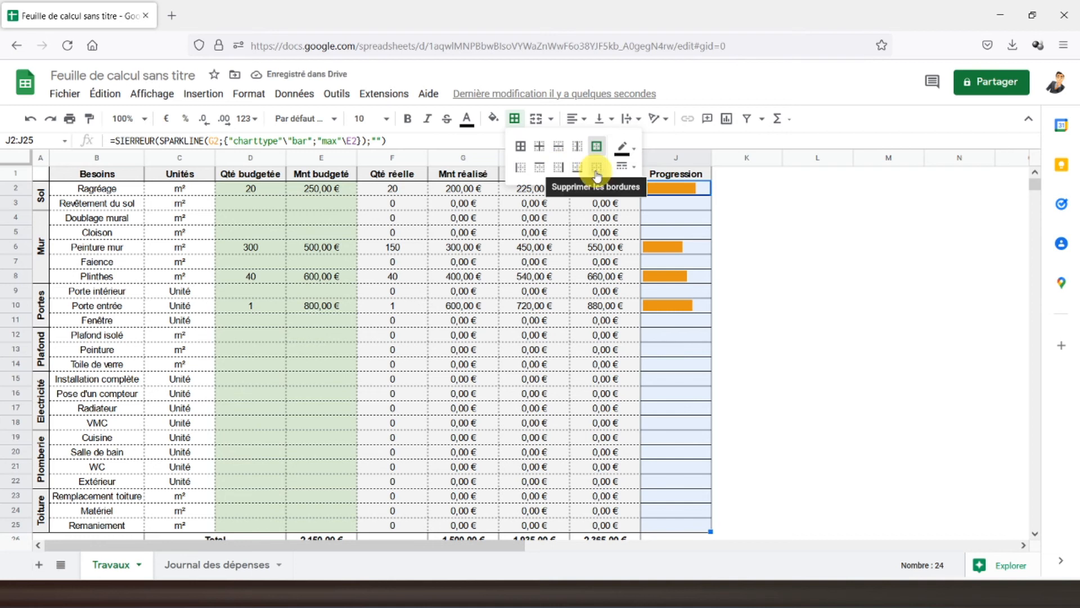
left_click(597, 168)
left_click(599, 150)
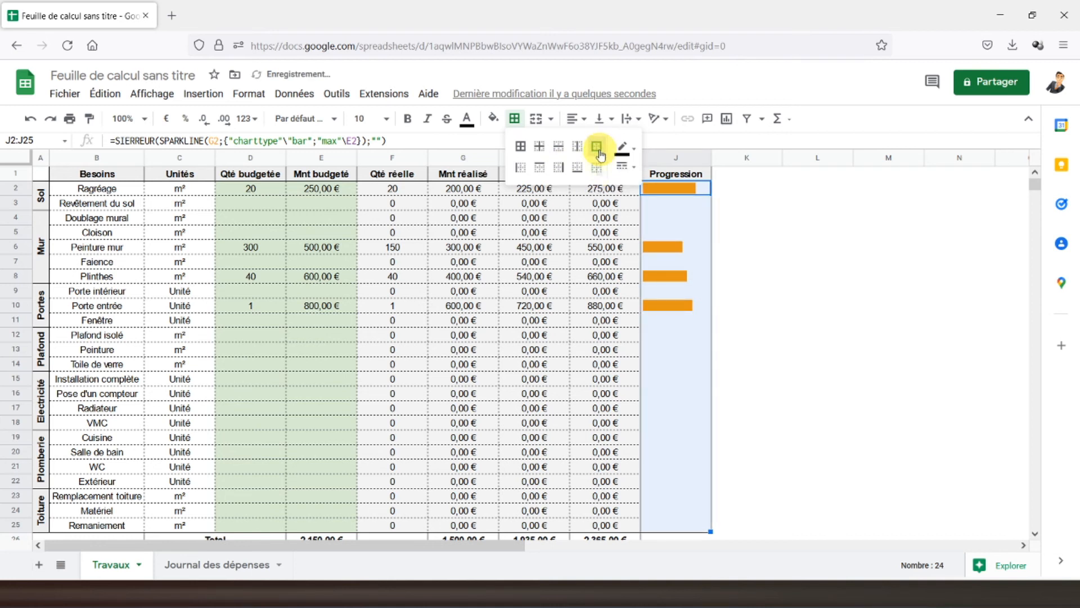
left_click(754, 260)
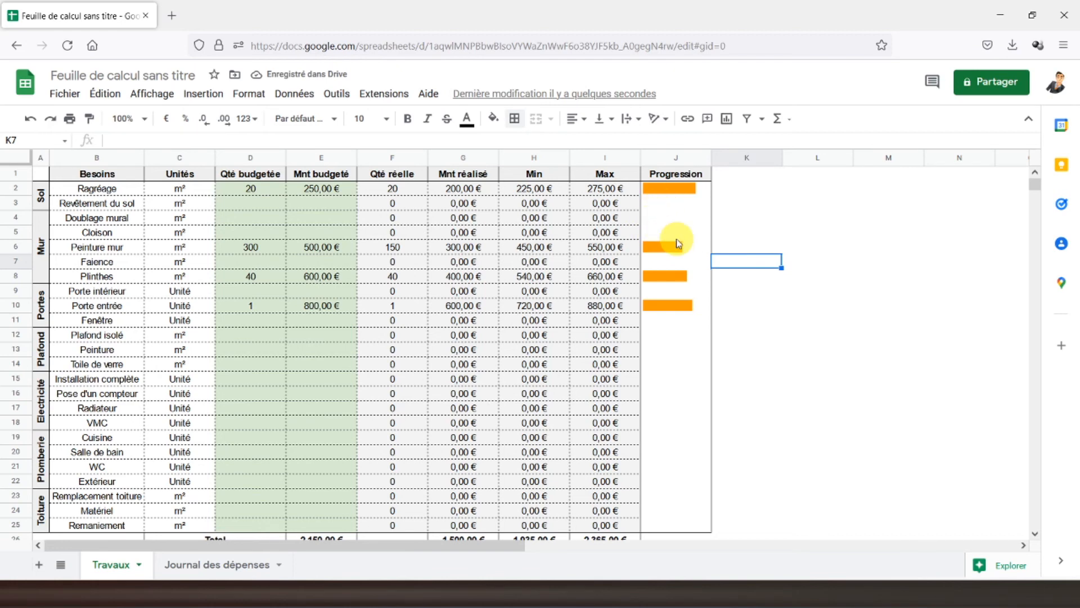
scroll(670, 242, "down", 5)
scroll(617, 293, "up", 5)
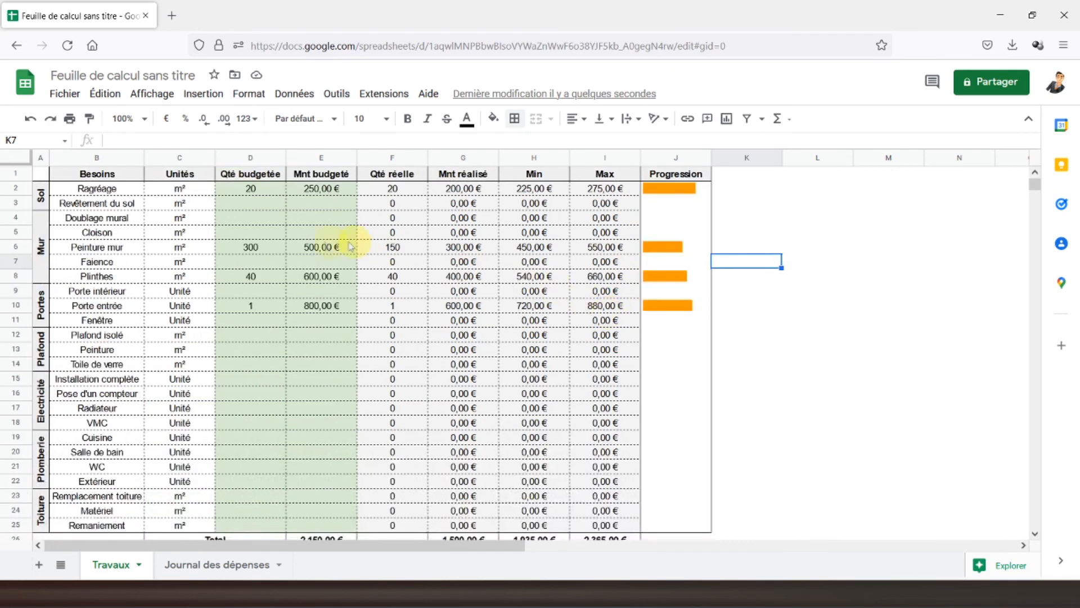
left_click(37, 172)
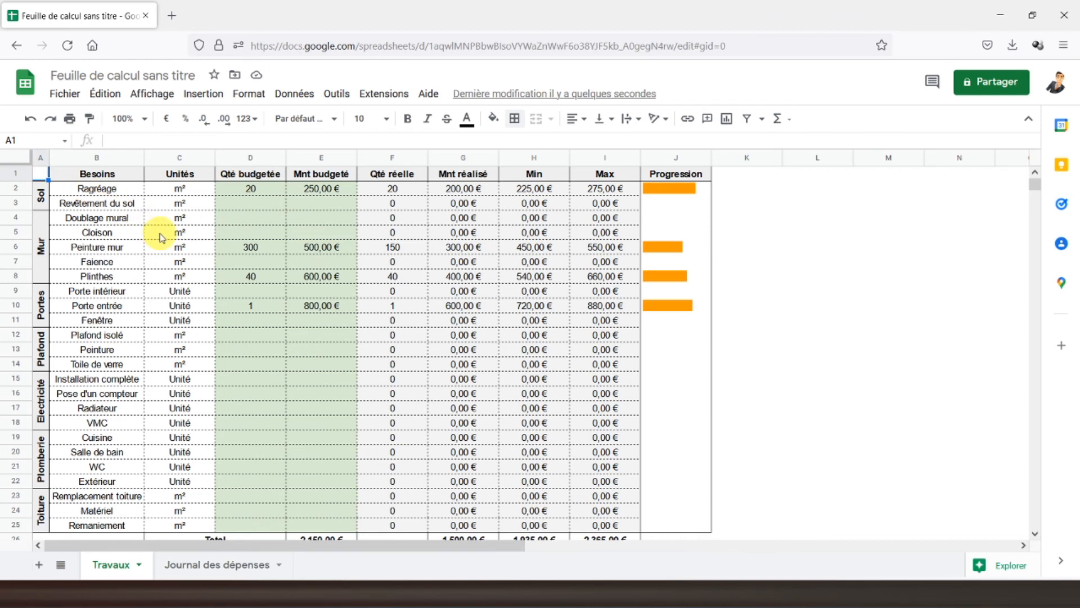
scroll(159, 234, "down", 7)
scroll(160, 236, "up", 7)
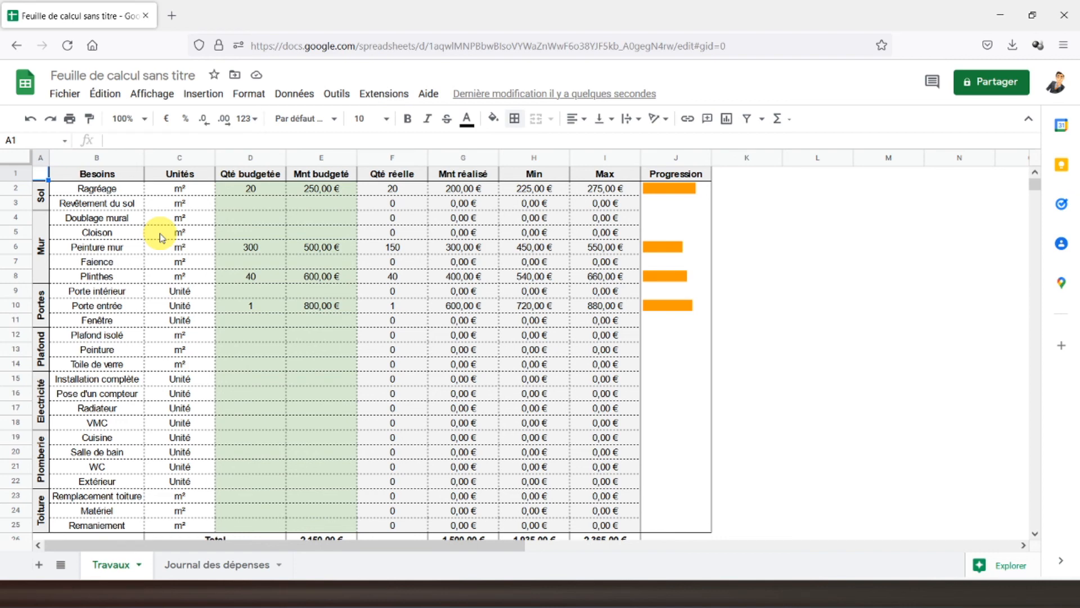
Step: Enter the Bancaire resources: 10000 for Emprunt à taux zéro, 25000 for Emprunt bancaire 1 and 0 for Emprunt bancaire 2
scroll(160, 236, "down", 7)
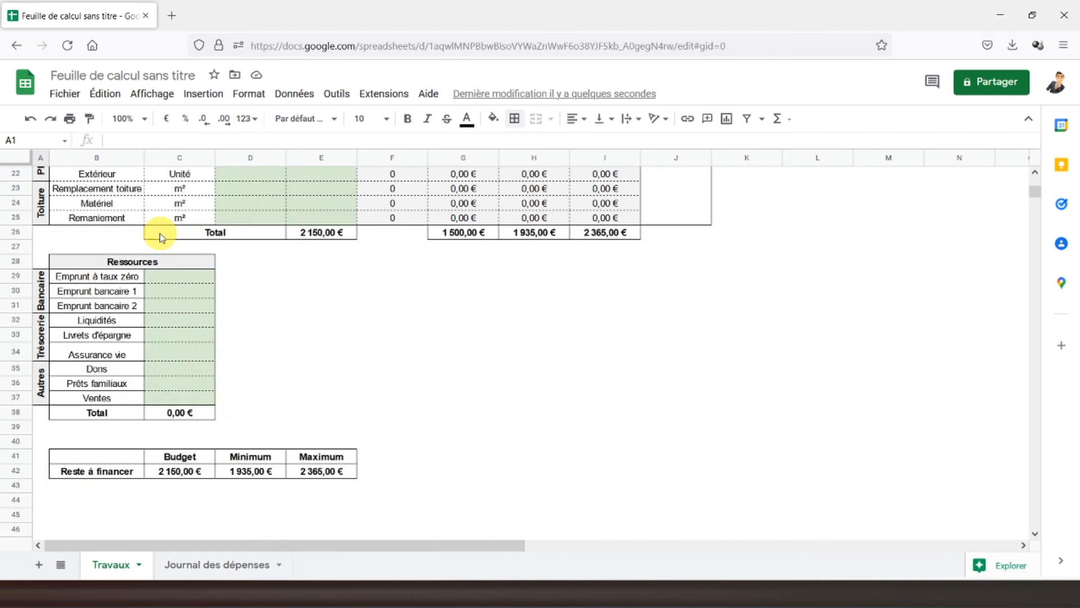
left_click(239, 265)
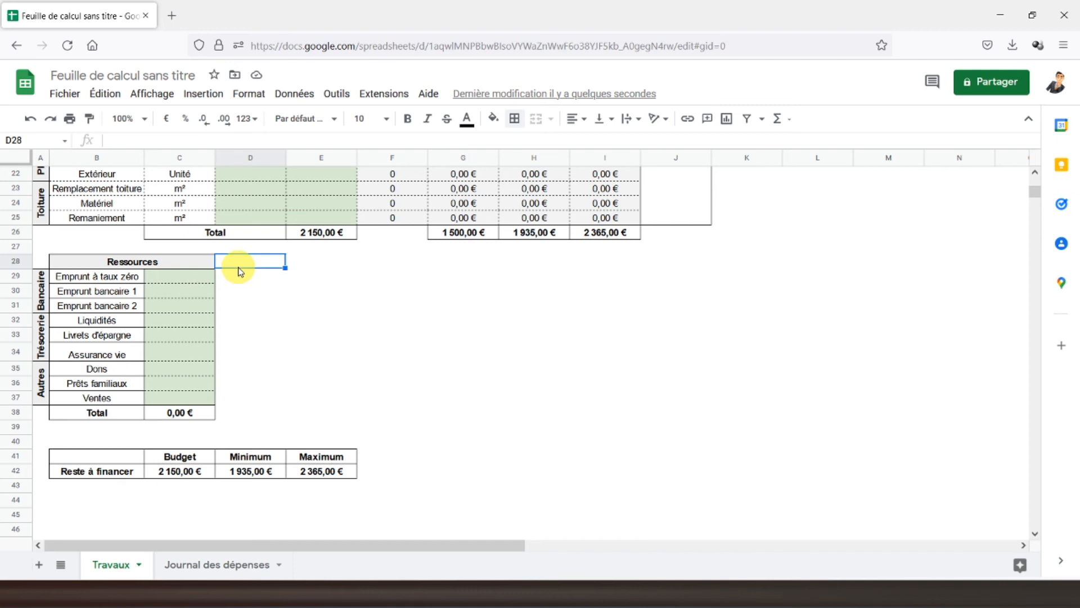
left_click(190, 279)
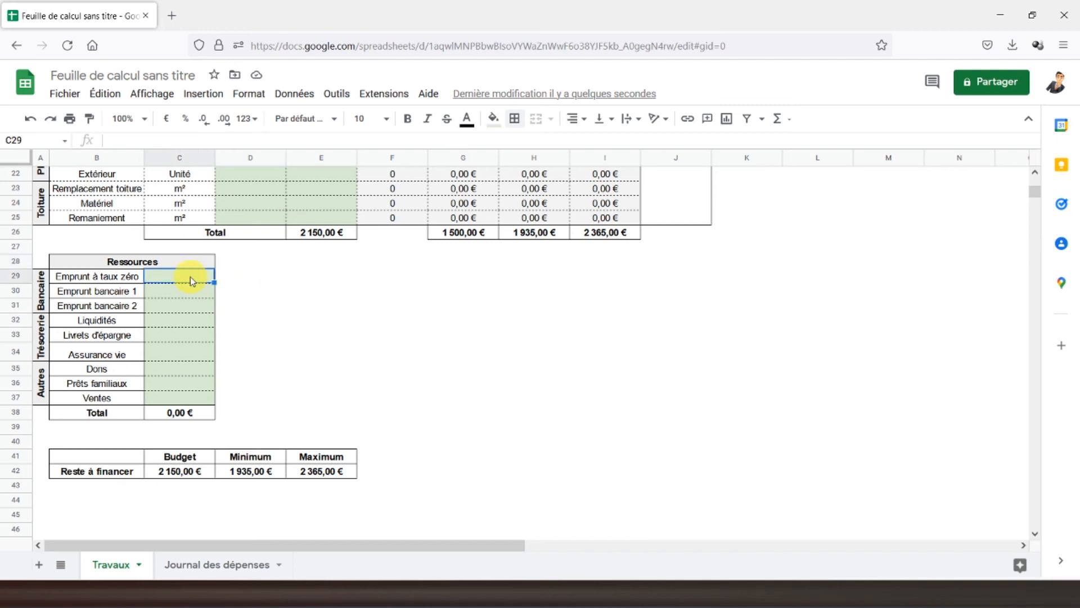
type("2")
key("Return")
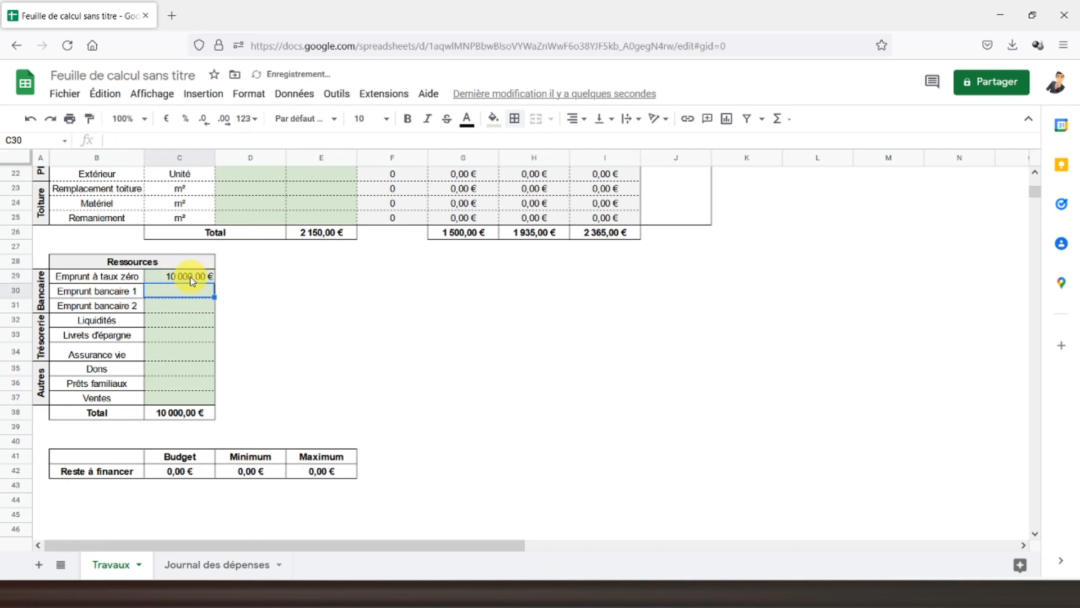
type("25000")
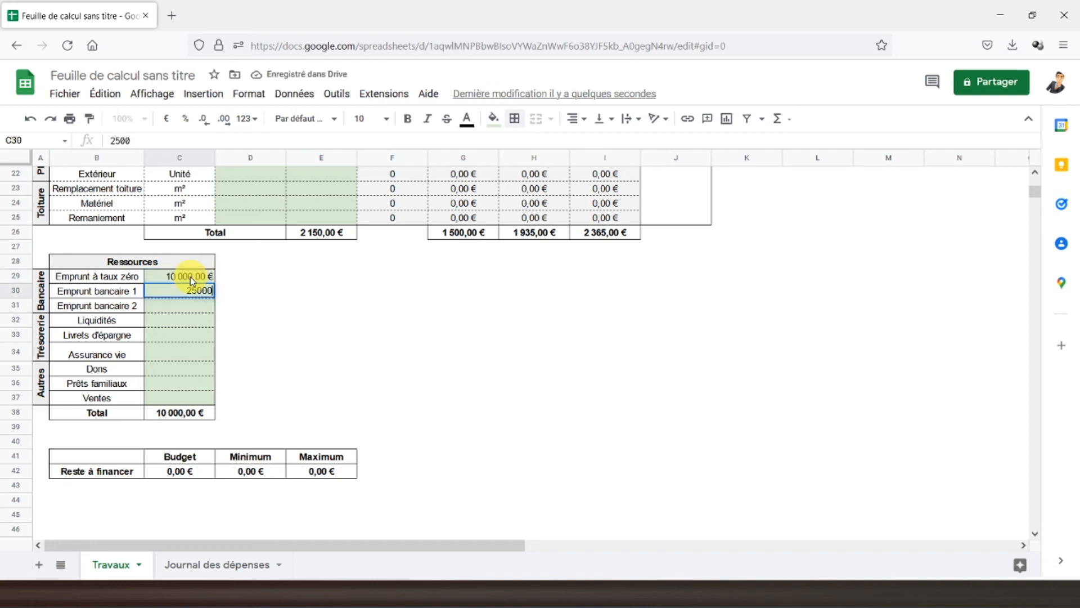
key("Return")
type("0")
key("Return")
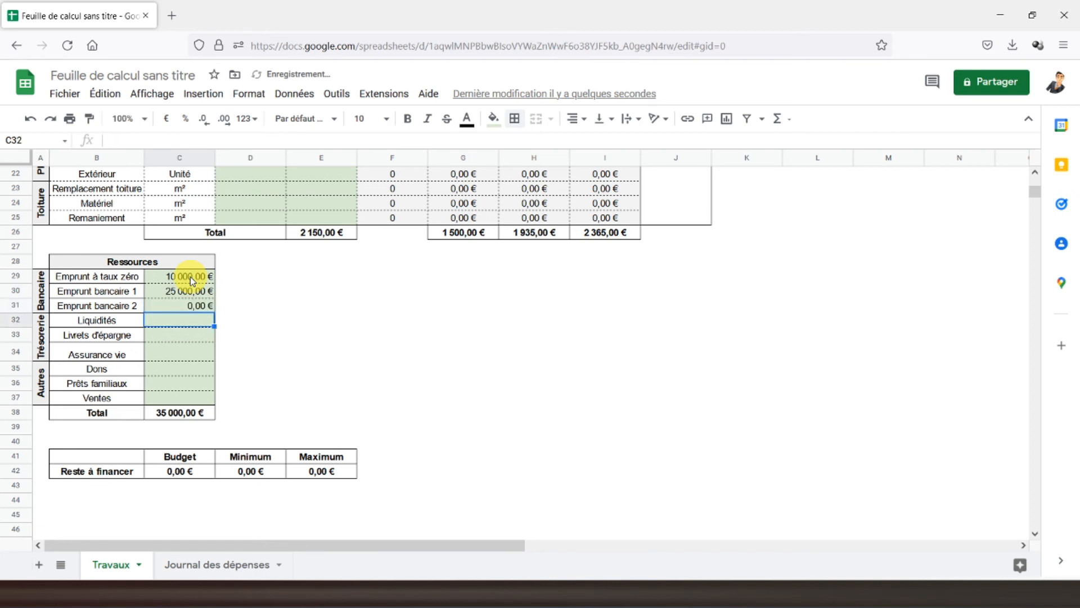
Step: Enter the Trésorerie resources: 10000 for Liquidités, 12000 for Livrets d'épargne and 1000 for Assurance vie
type("10 000")
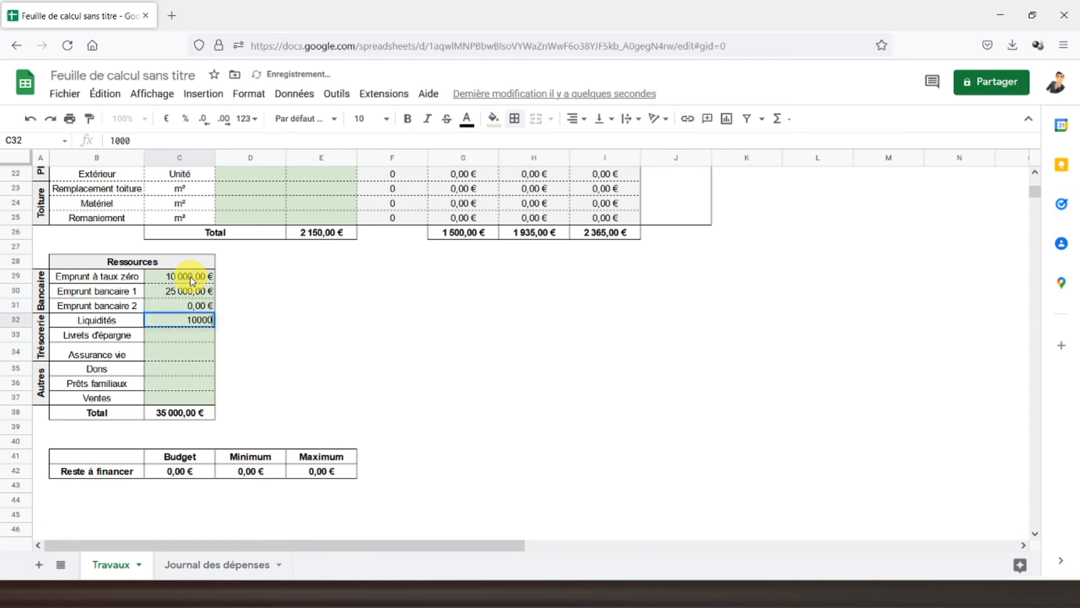
key("Return")
type("12 000")
key("Return")
type("1000")
key("Return")
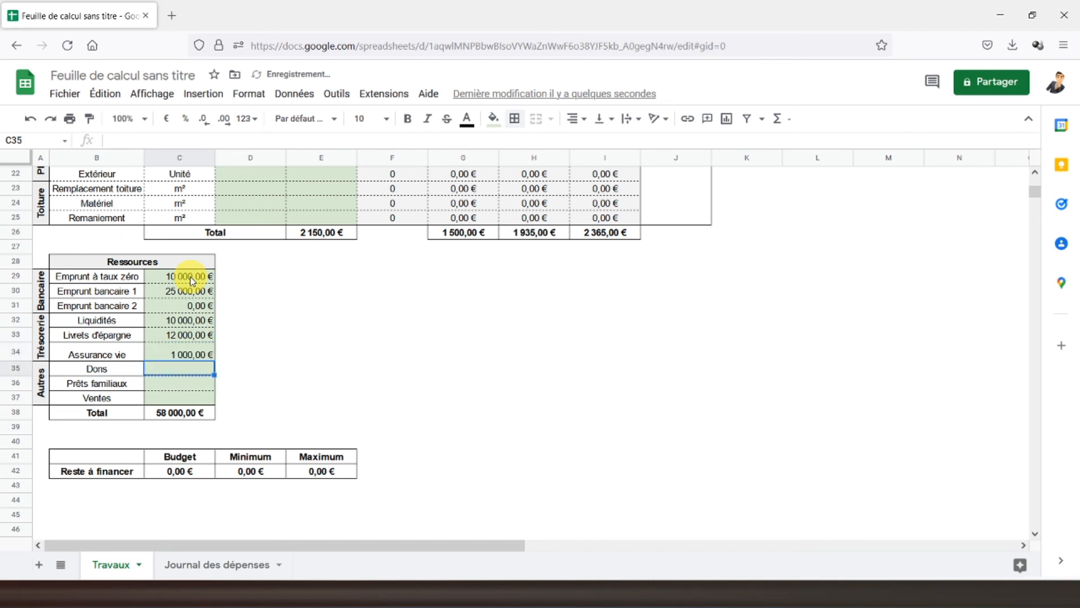
Step: Enter the Autres resources: 0 for Dons, 0 for Prêts familiaux and 2000 for Ventes
type("0")
key("Return")
type("00 €")
key("Return")
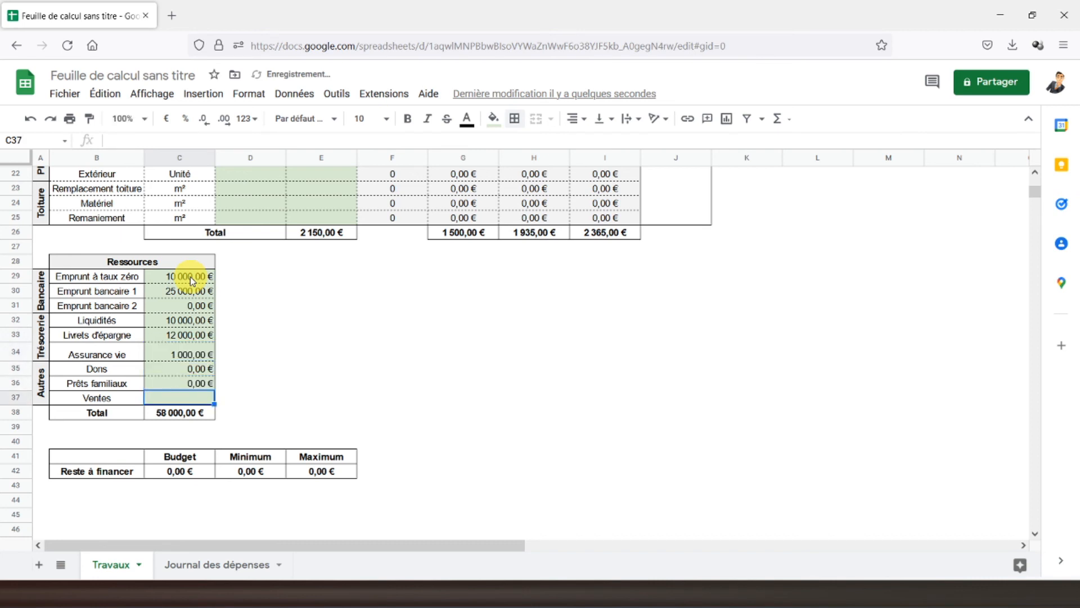
type("2000")
key("Return")
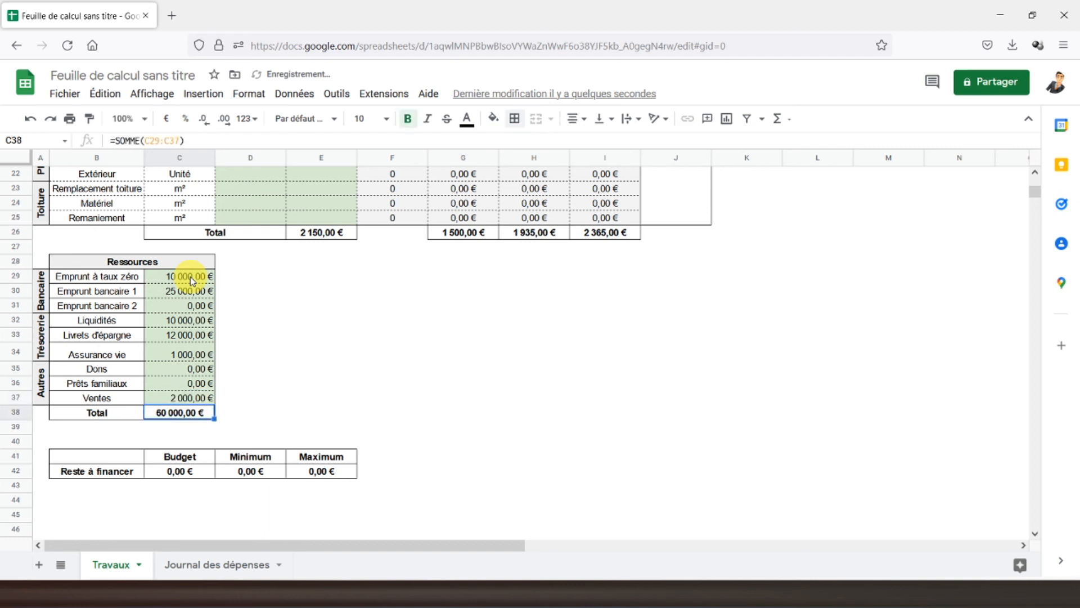
Step: Insert a chart from the resource labels and amounts in B29:C37 and change its type to a bar chart
left_click_drag(192, 281, 180, 397)
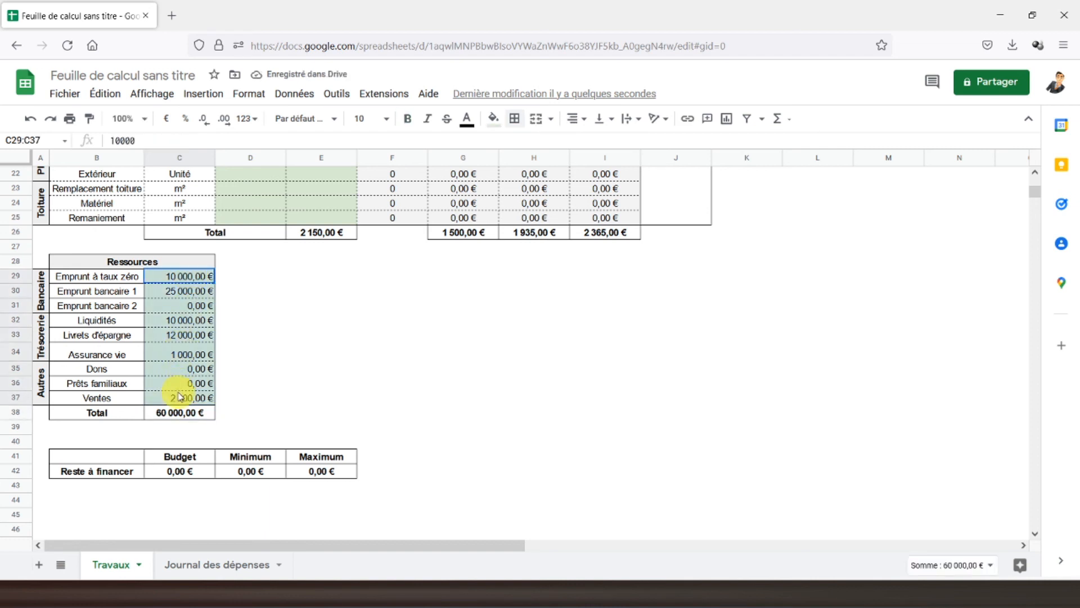
left_click_drag(102, 276, 189, 399)
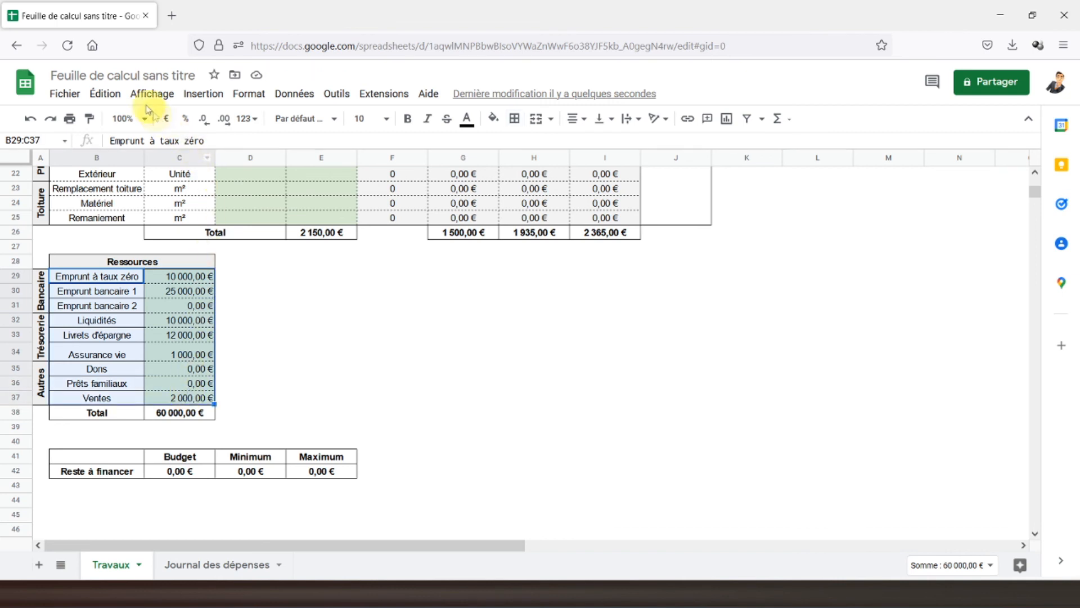
left_click(204, 94)
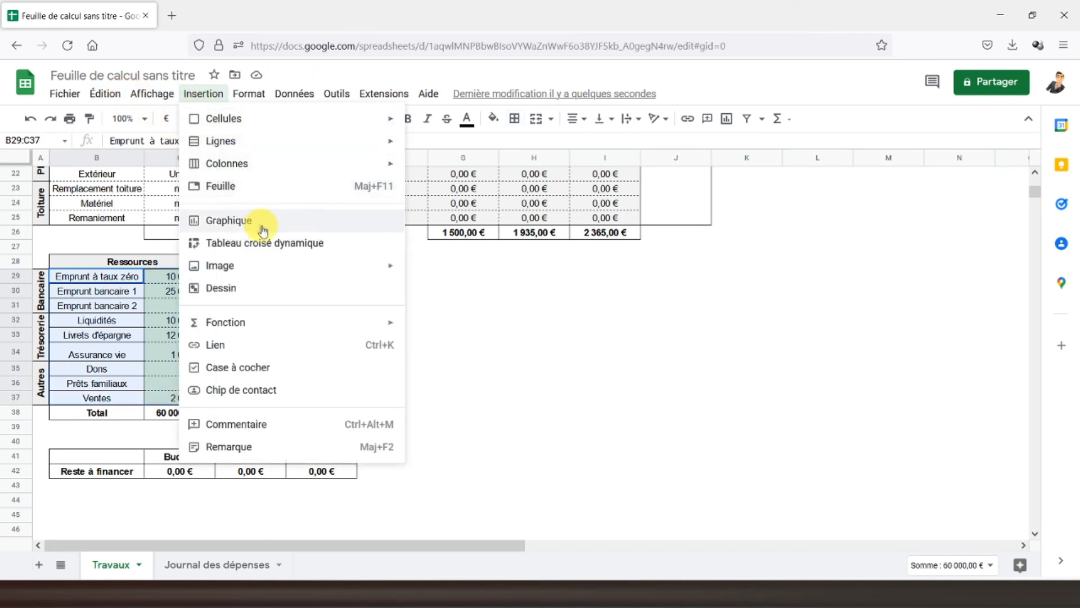
left_click(296, 221)
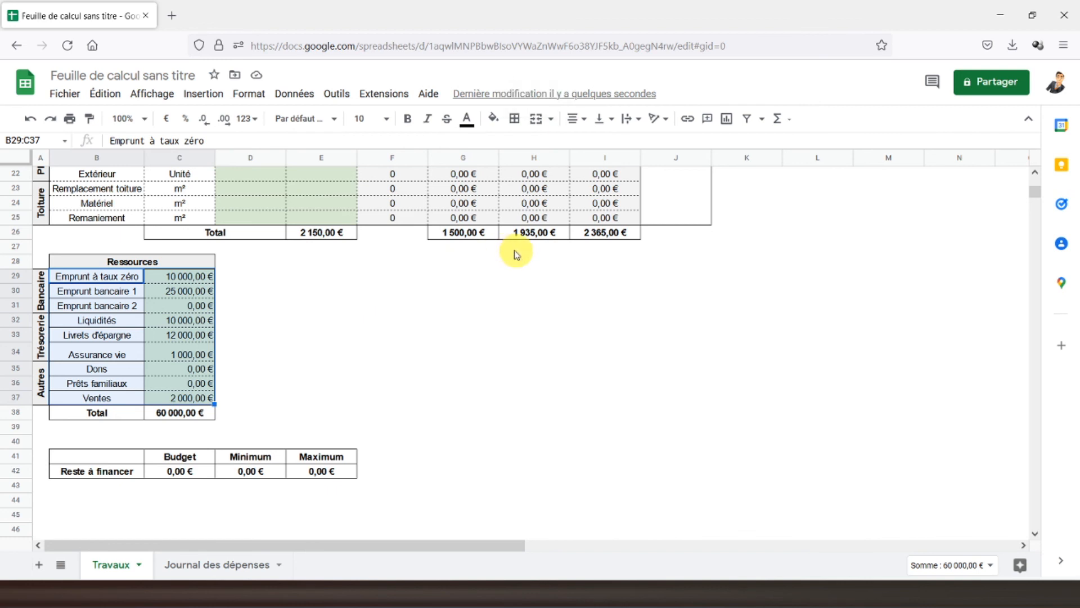
left_click(929, 223)
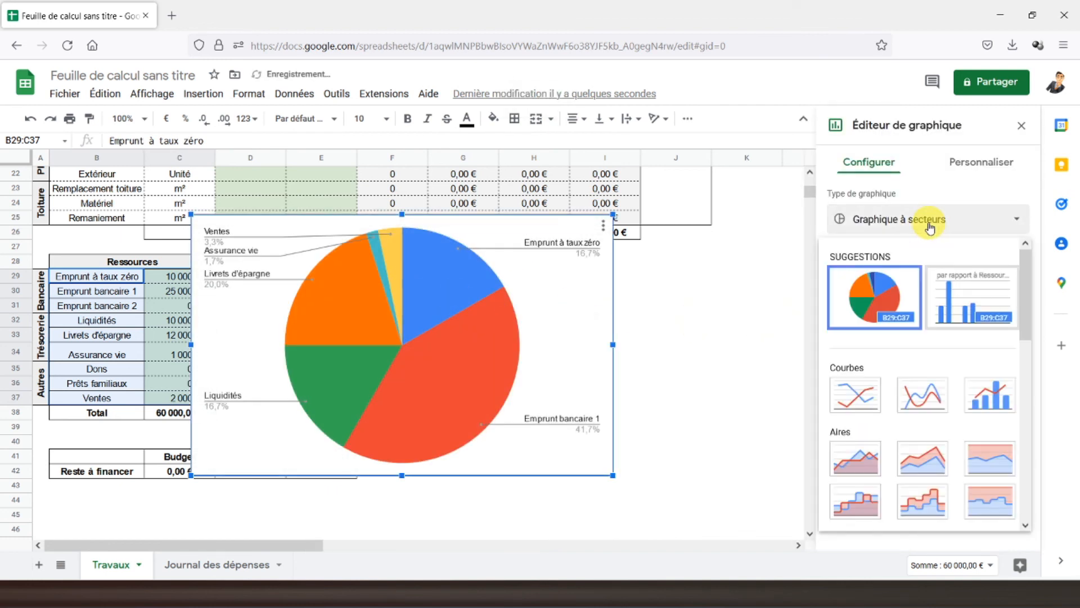
left_click(909, 225)
left_click(909, 224)
scroll(879, 392, "down", 2)
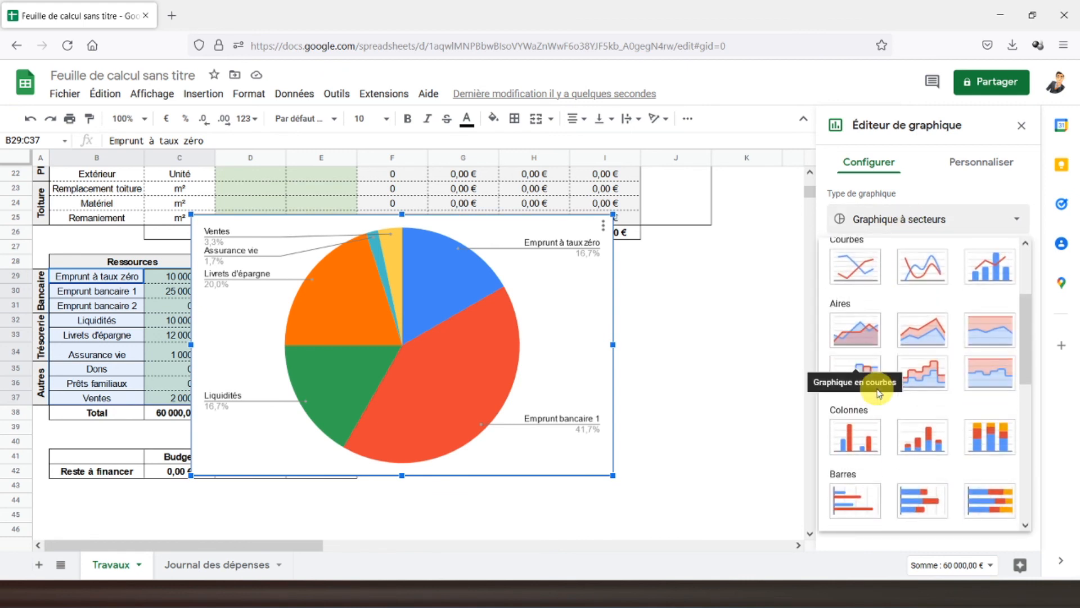
scroll(879, 393, "down", 3)
left_click(856, 365)
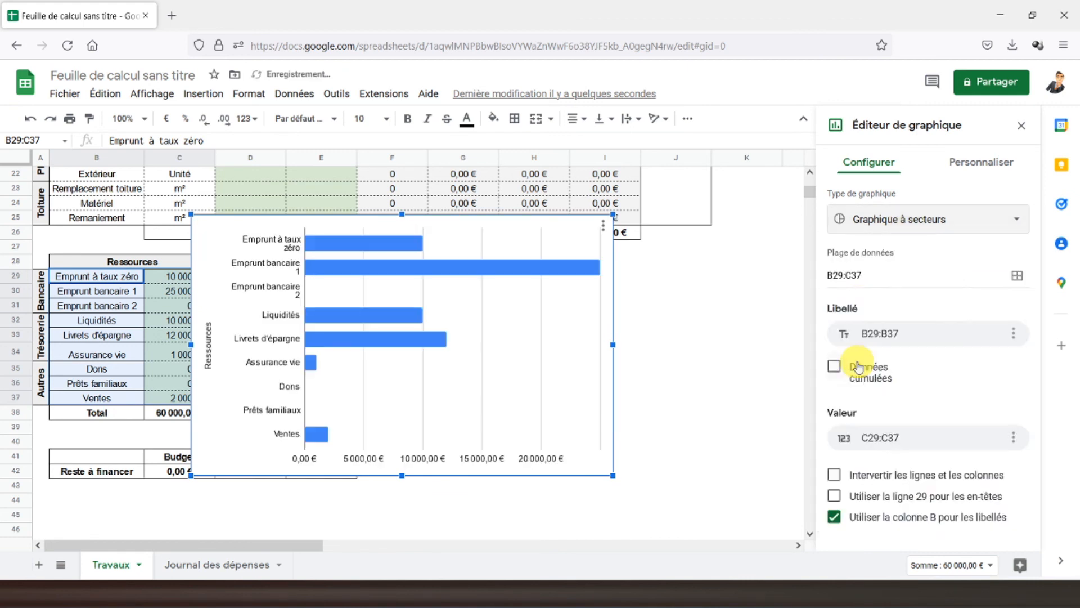
Step: Try to remove the category labels from the chart's vertical axis, and delete the whole chart
left_click(274, 266)
key("Delete")
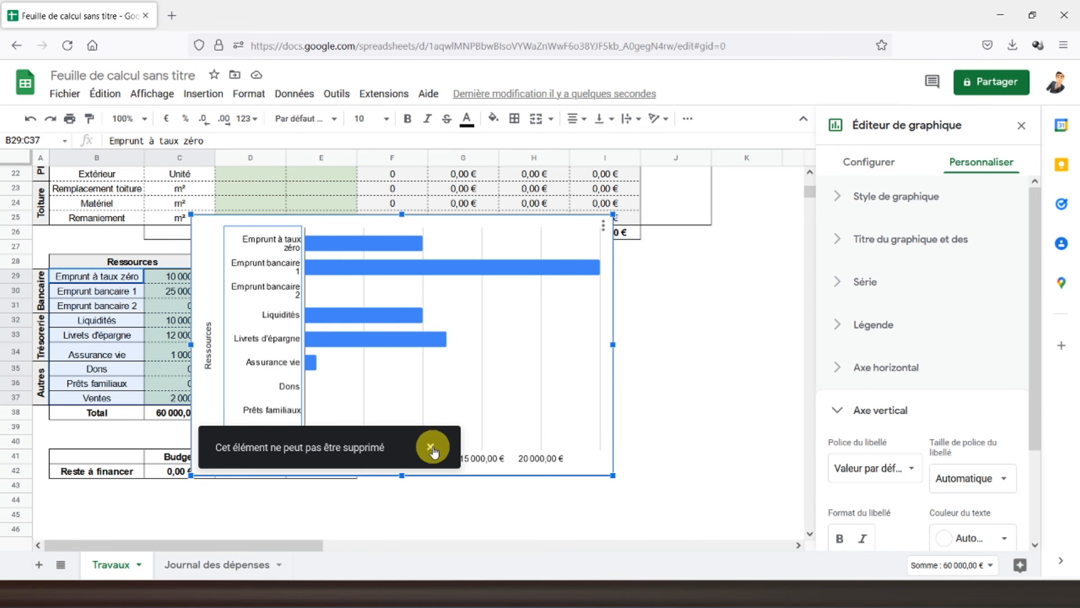
left_click(432, 449)
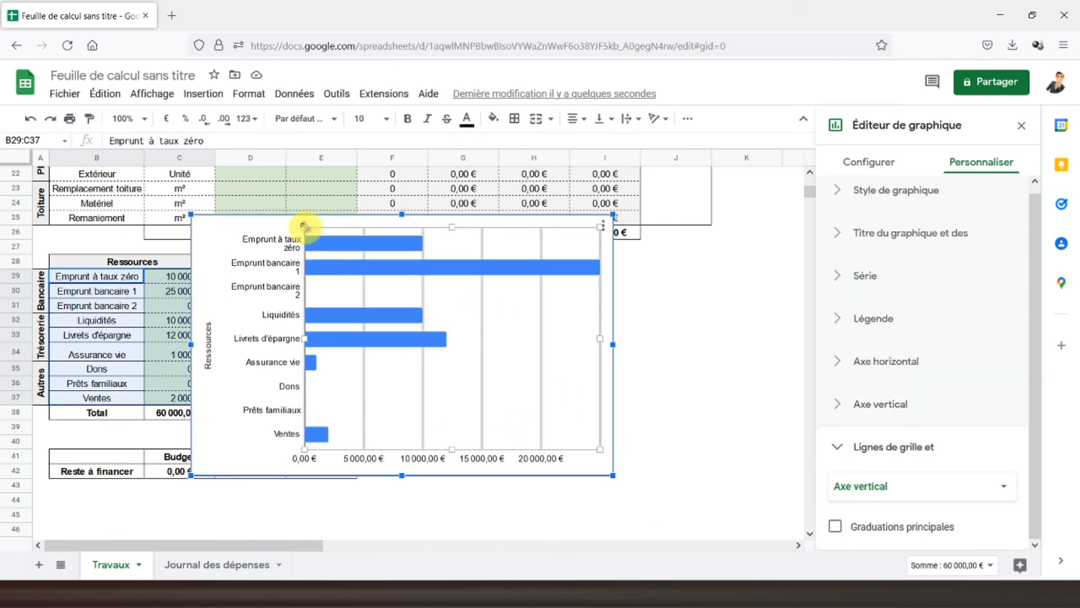
left_click(548, 219)
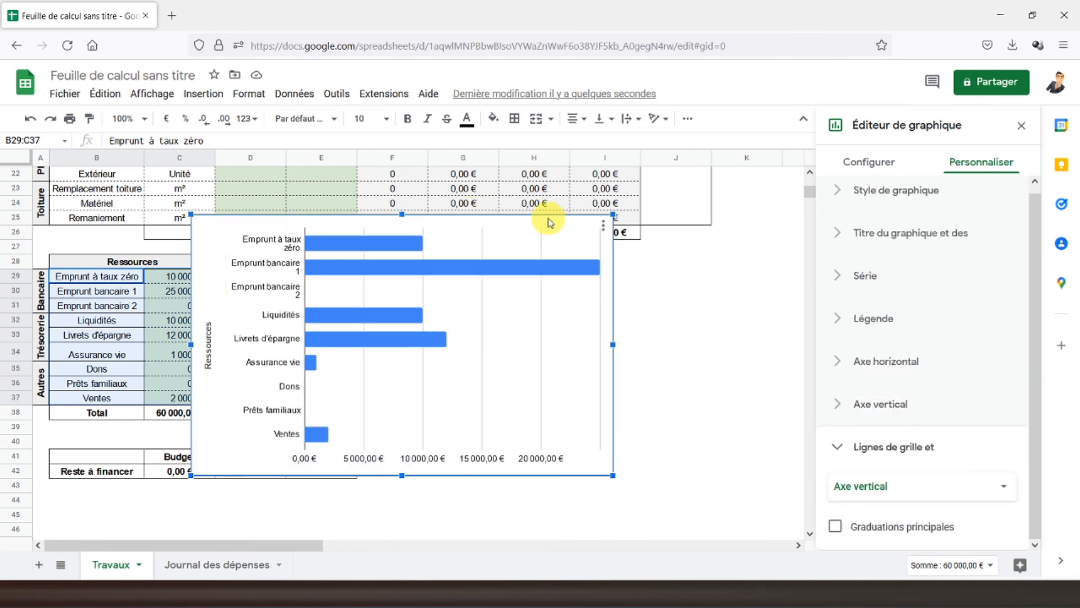
key("Delete")
Step: Insert a chart from the resource amounts in C29:C37 only and set its type to Graphique à barres
left_click_drag(185, 276, 189, 400)
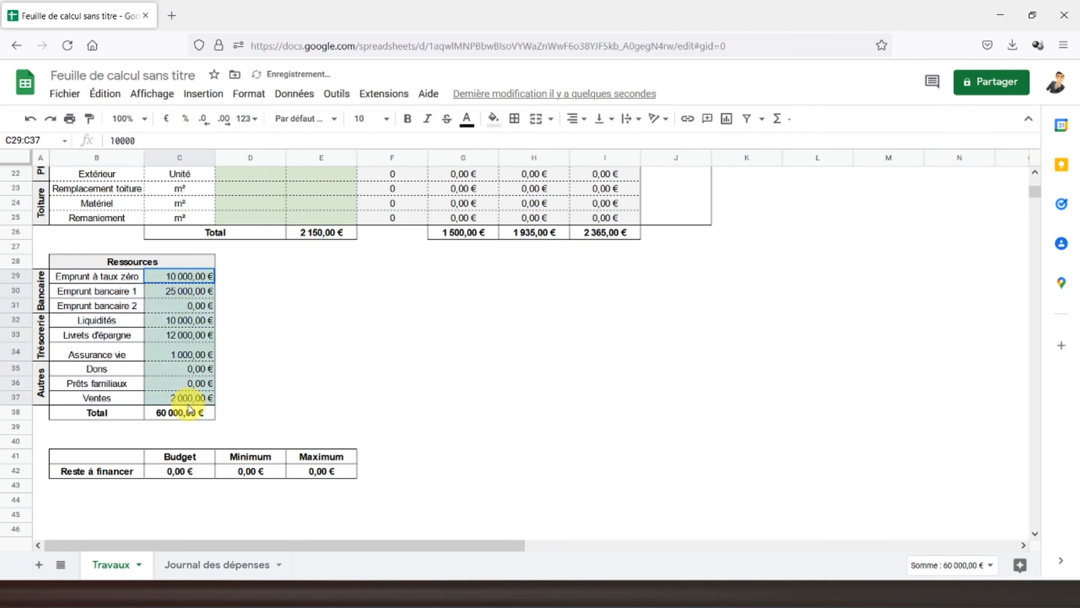
left_click(203, 94)
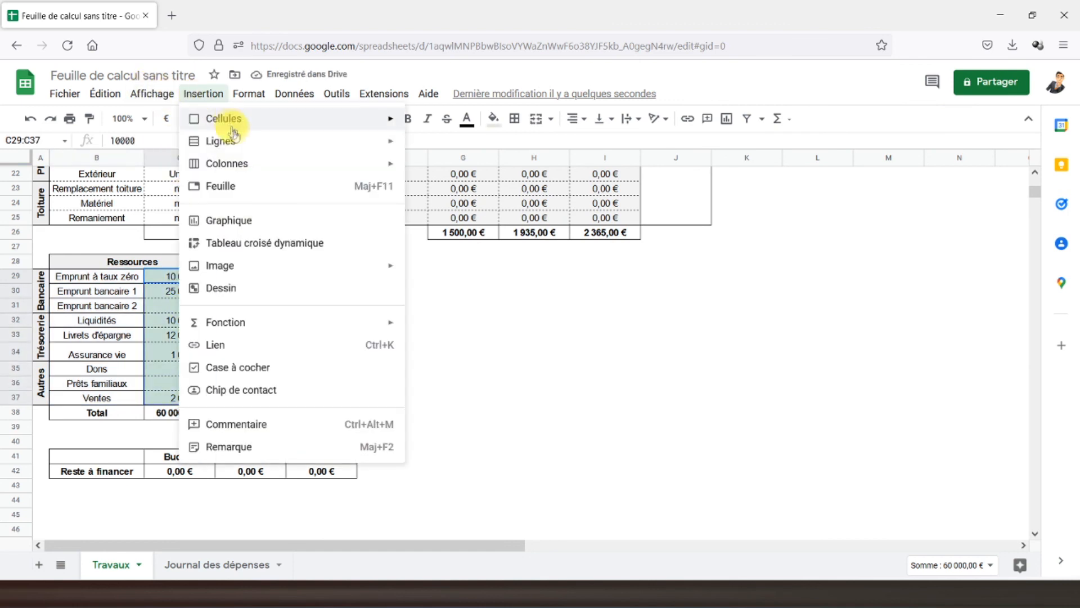
left_click(227, 220)
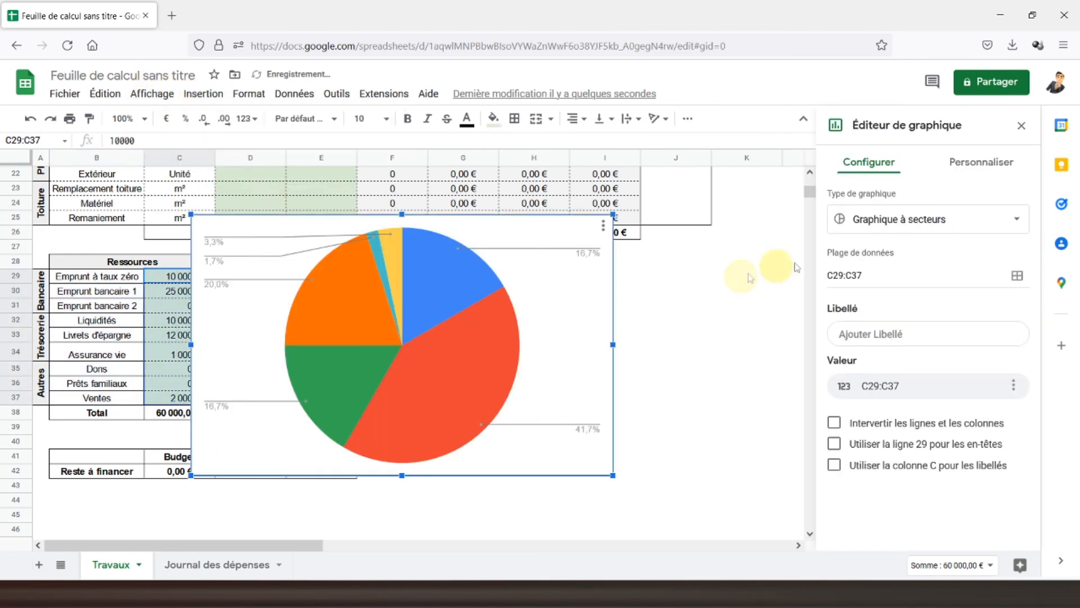
left_click(900, 219)
scroll(850, 372, "down", 3)
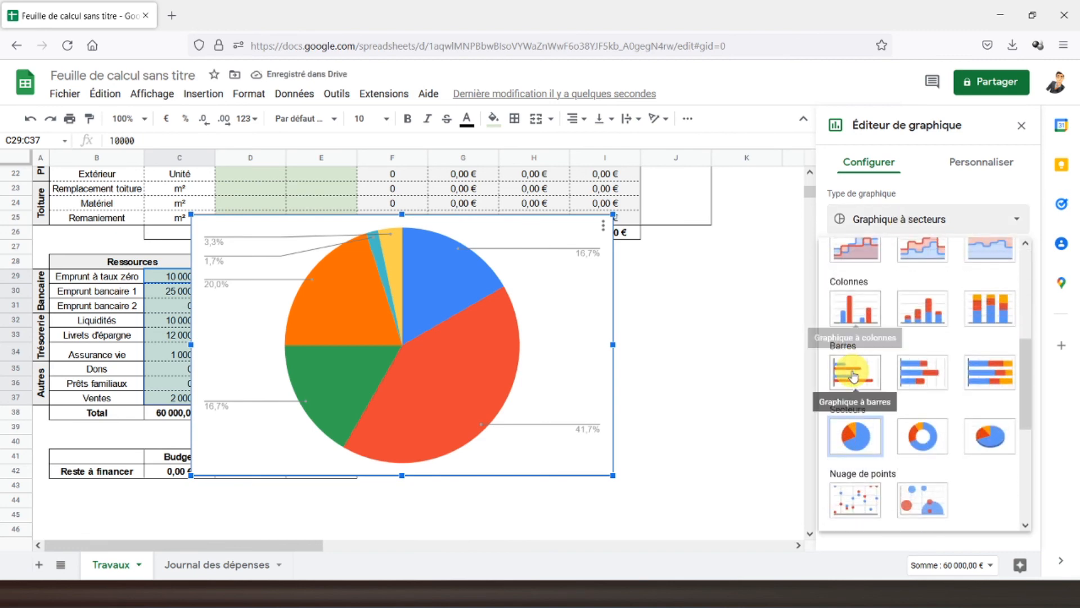
left_click(853, 372)
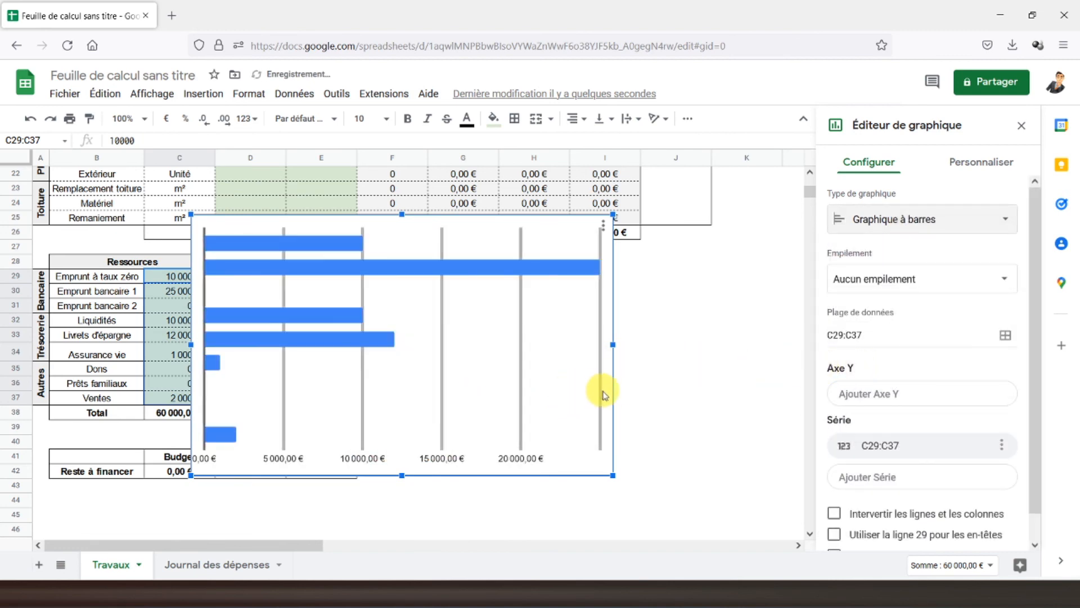
Step: Place the bar chart beside the Ressources table starting at row 28, and shorten it to end above the Reste à financer table
left_click_drag(618, 397, 646, 398)
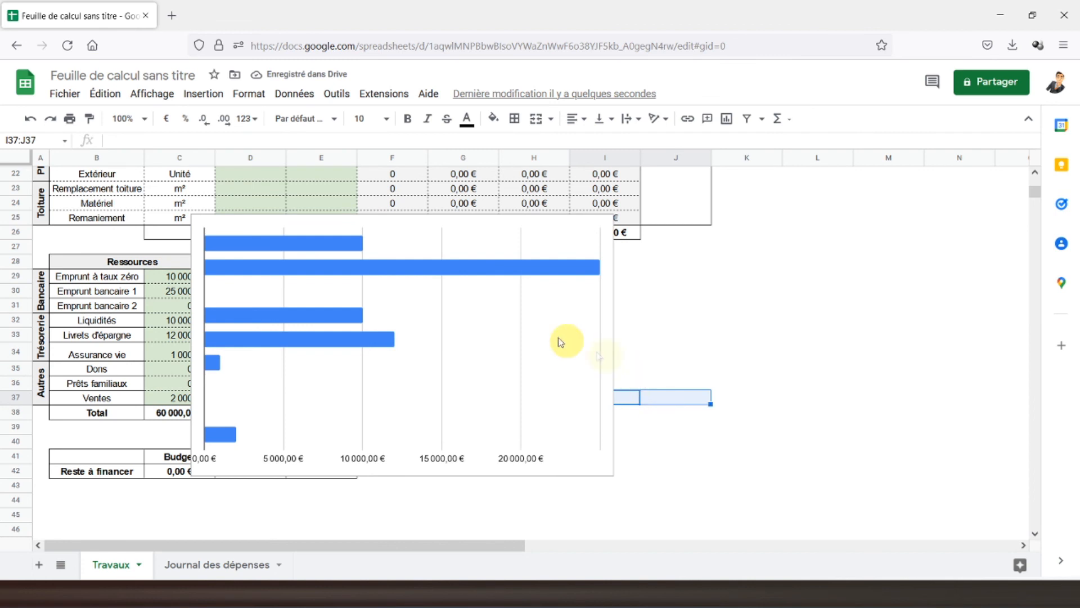
left_click_drag(478, 222, 507, 261)
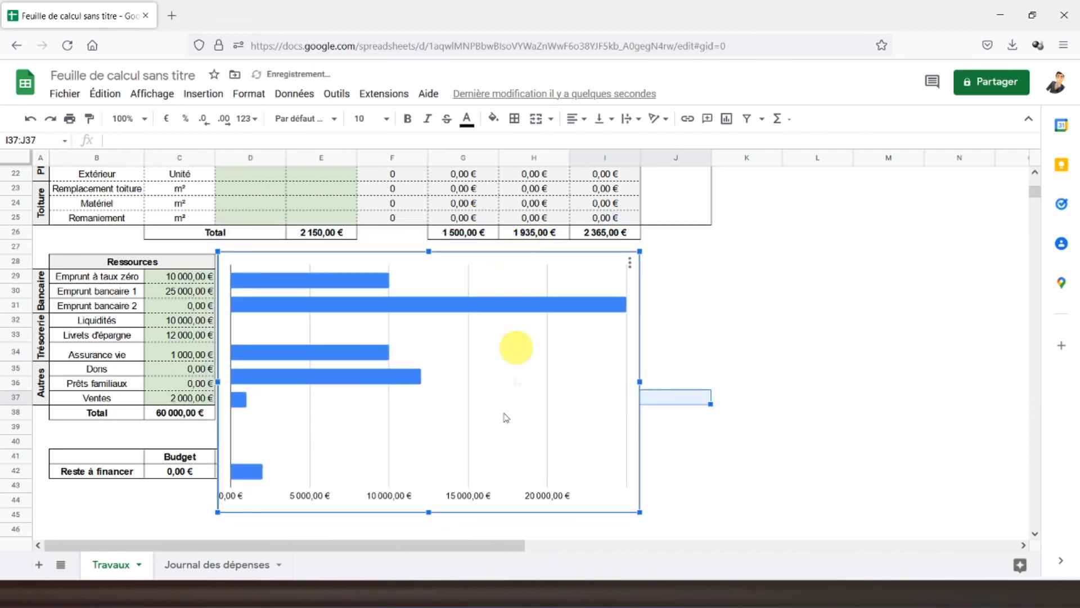
left_click_drag(429, 512, 429, 444)
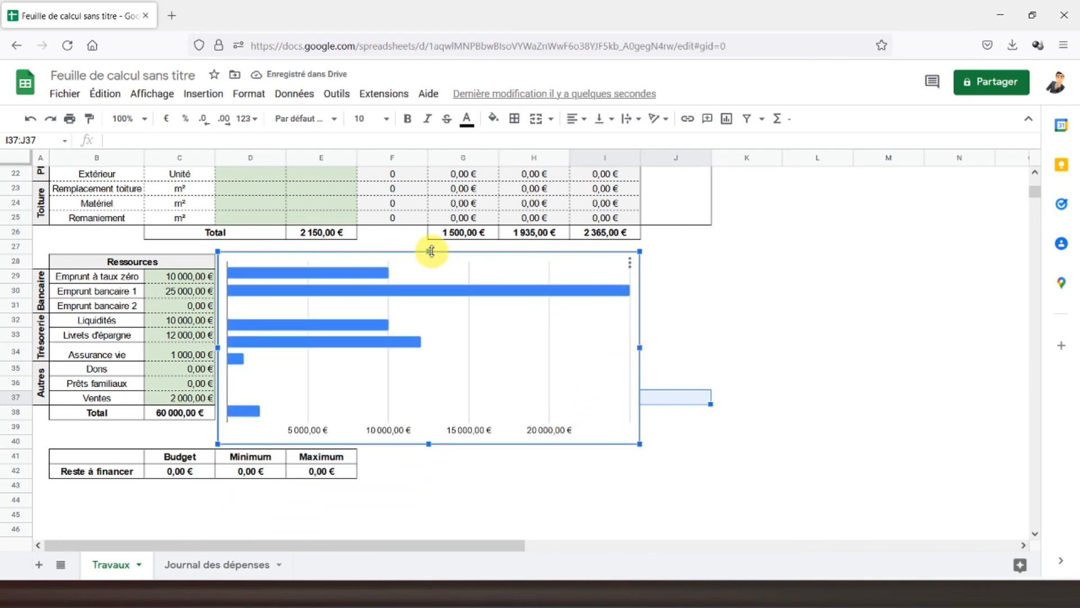
Step: Trim the upper edge of the resources bar chart slightly and set the chart's border colour to black
left_click_drag(431, 251, 433, 256)
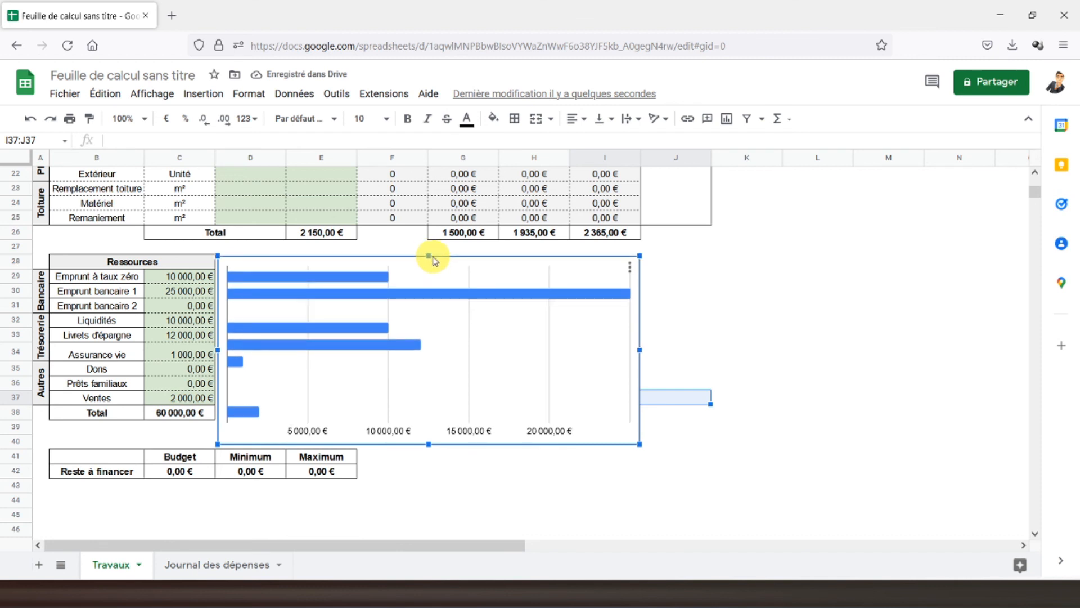
left_click(683, 304)
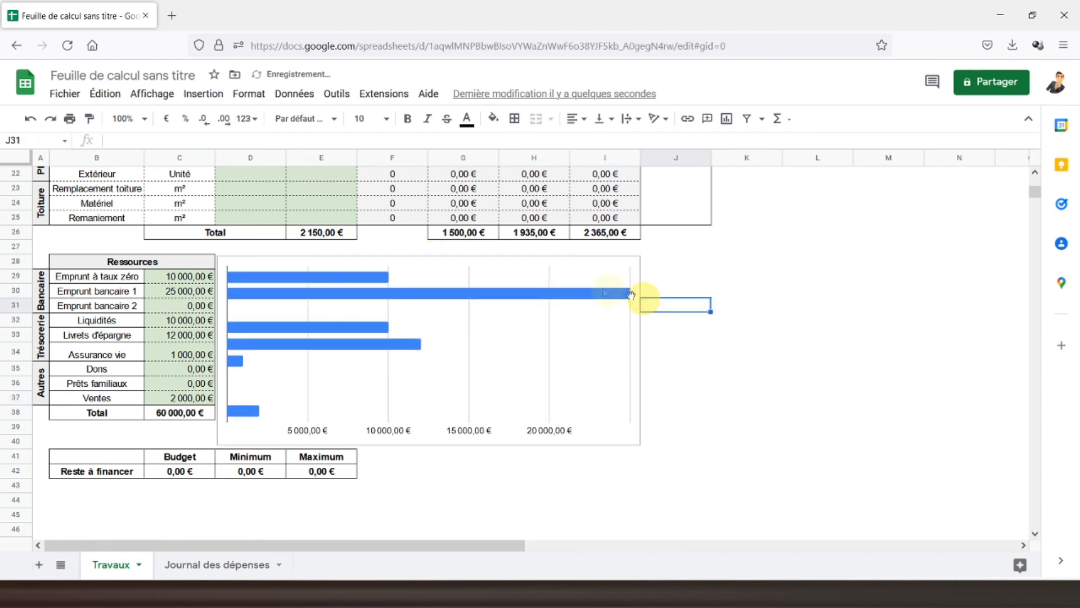
left_click(598, 264)
left_click(598, 264)
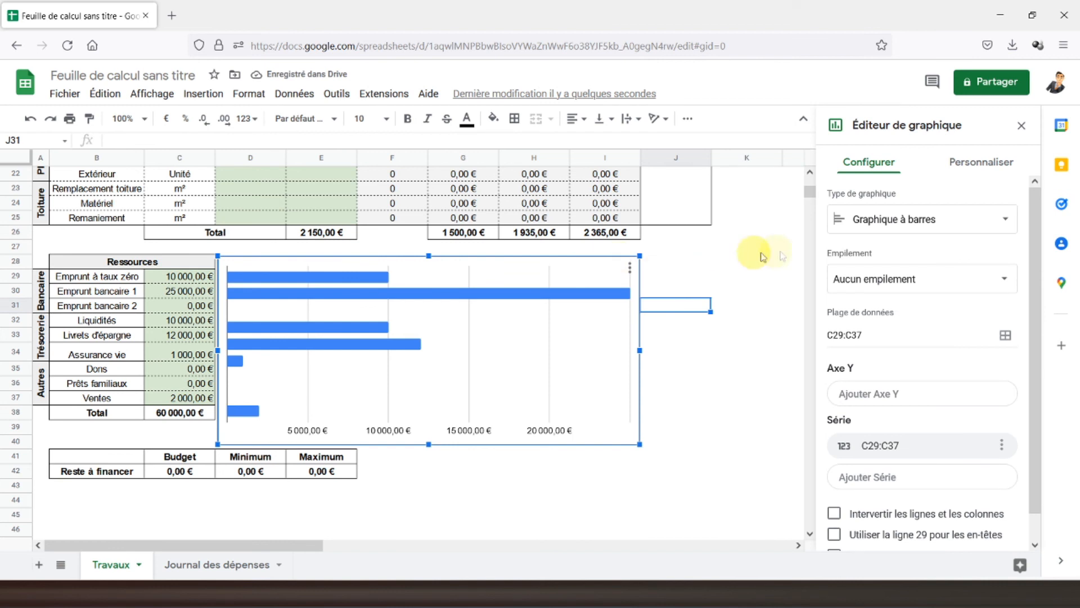
left_click(973, 165)
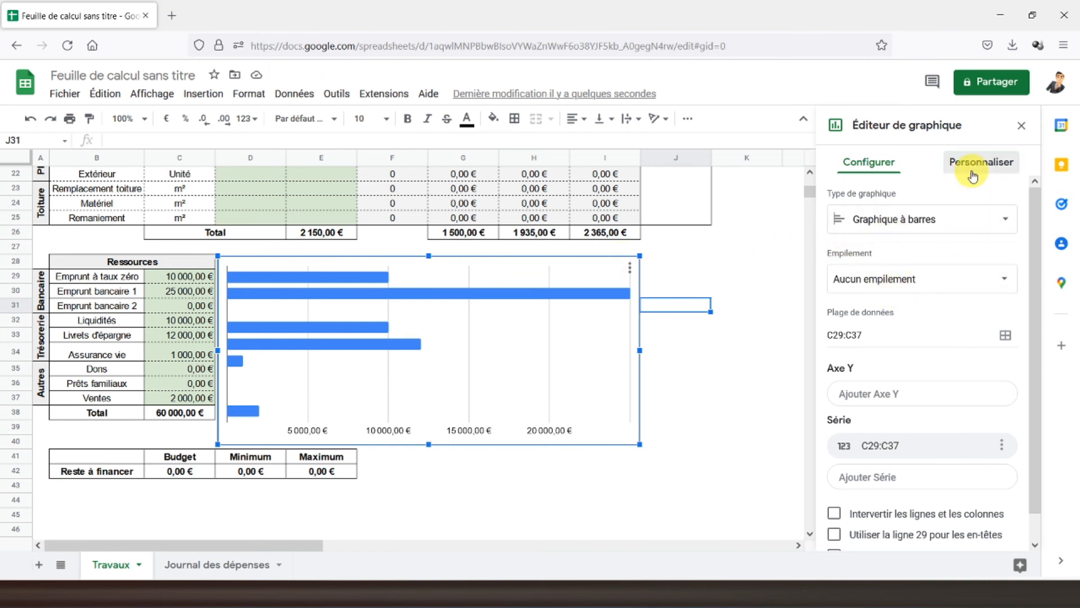
left_click(915, 205)
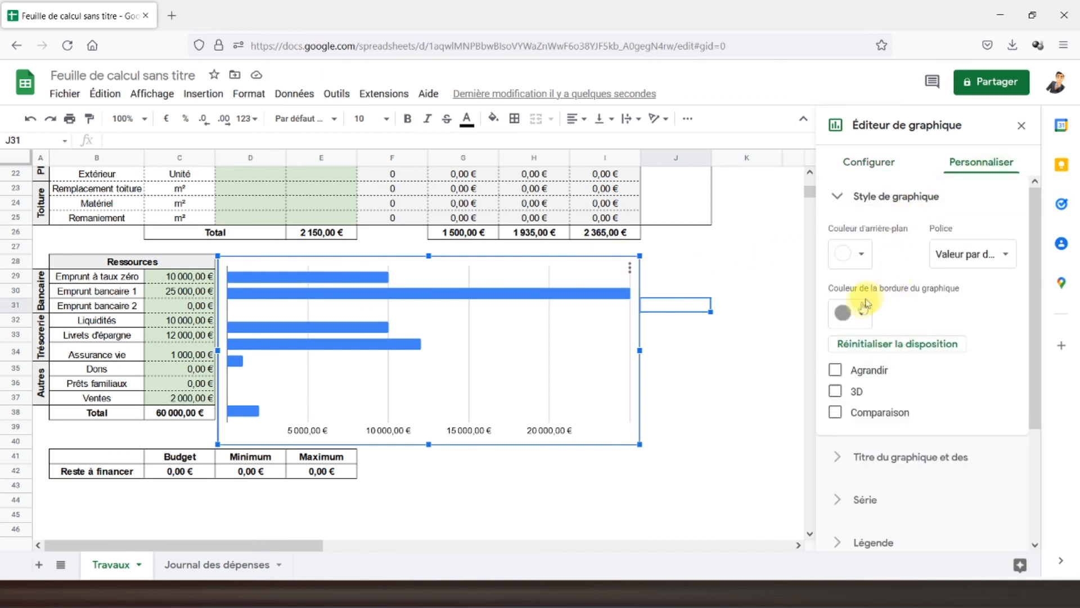
left_click(853, 313)
left_click(844, 361)
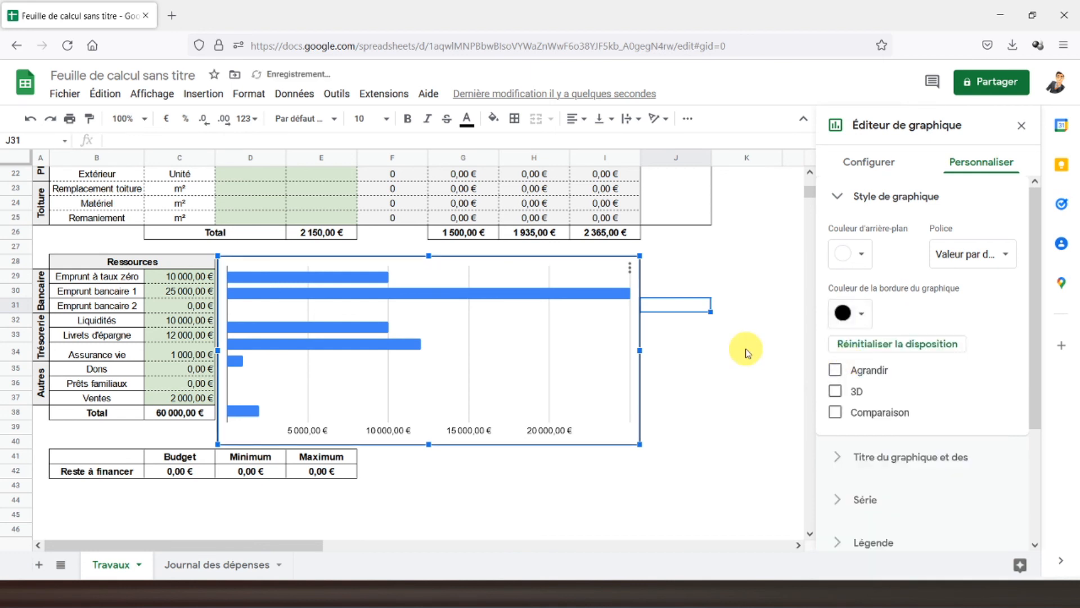
left_click(731, 352)
Step: Nudge the bar chart to align its upper edge with the Ressources header row, leaving a small gap beside the amounts column
left_click(482, 273)
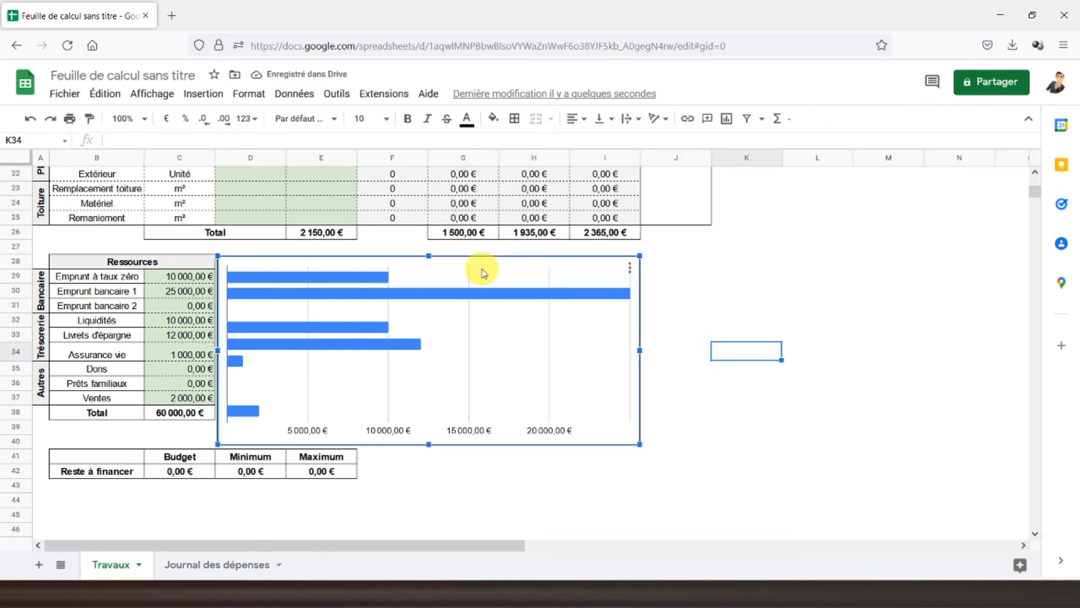
left_click_drag(483, 273, 483, 269)
left_click(777, 277)
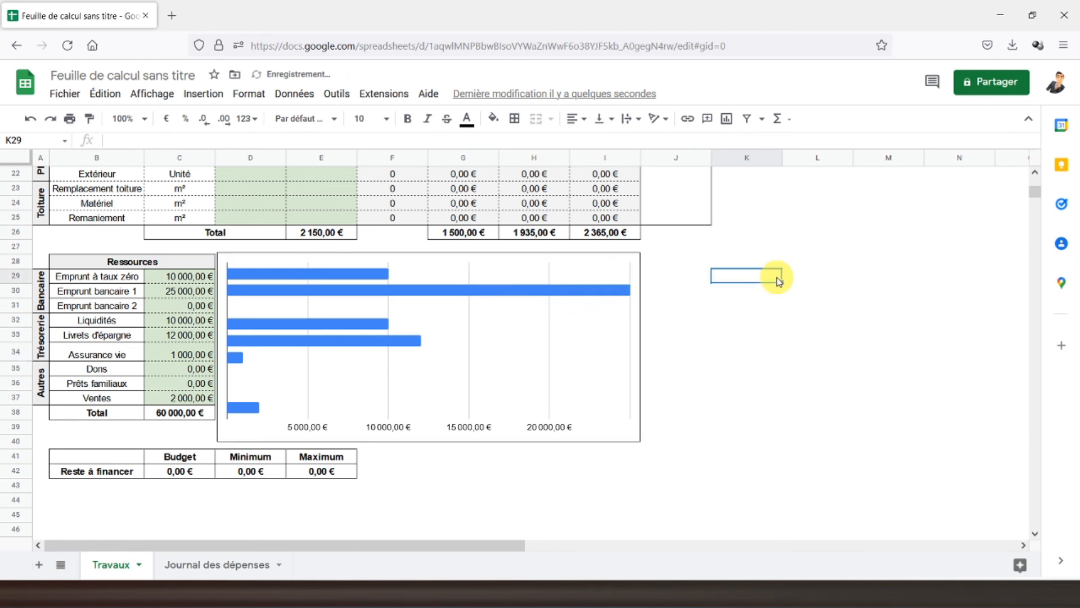
left_click(639, 281)
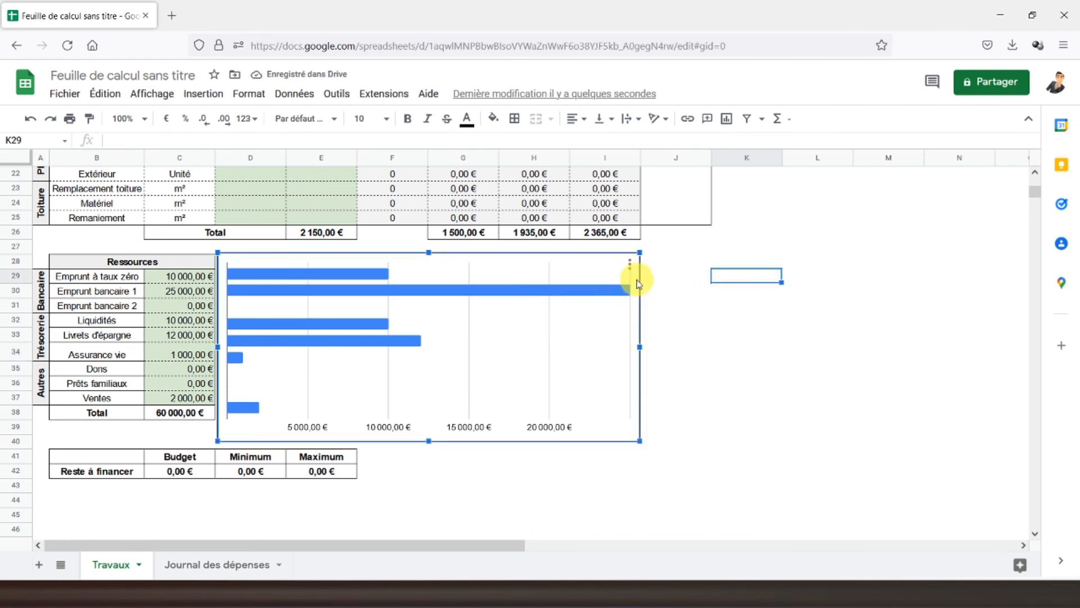
left_click_drag(639, 283, 637, 284)
left_click(736, 325)
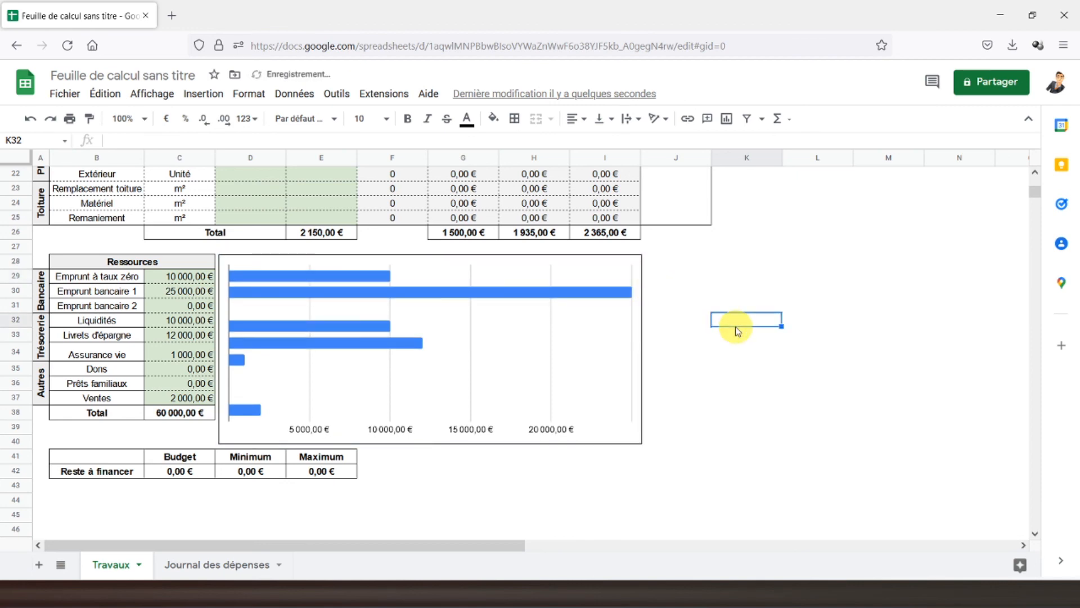
Step: Look over the finished Travaux sheet from the needs table to the financing tables, and select cell A1
scroll(736, 329, "up", 5)
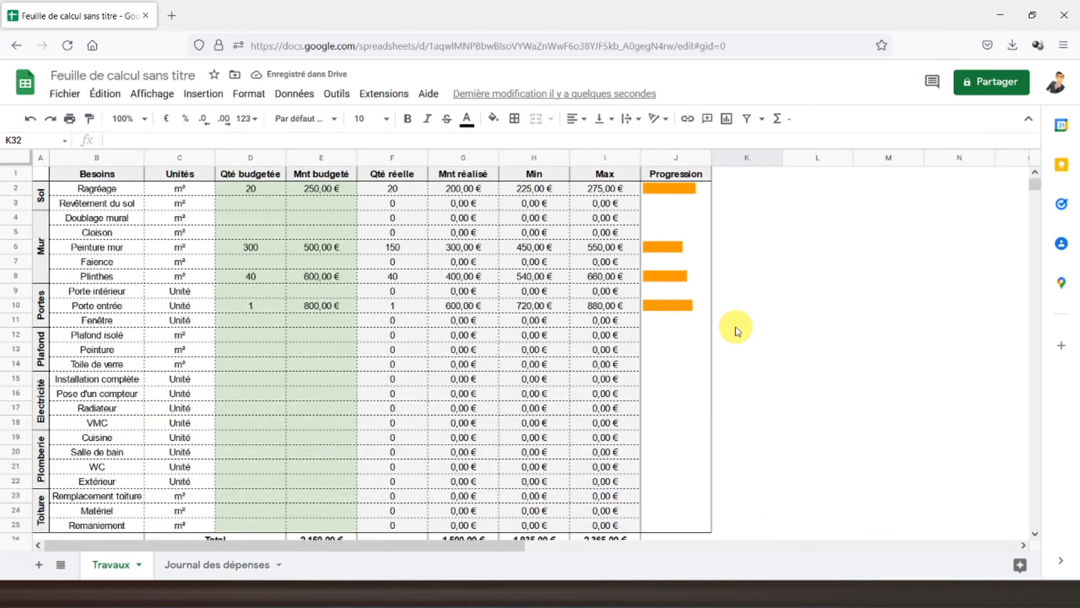
scroll(737, 329, "down", 7)
scroll(501, 349, "up", 2)
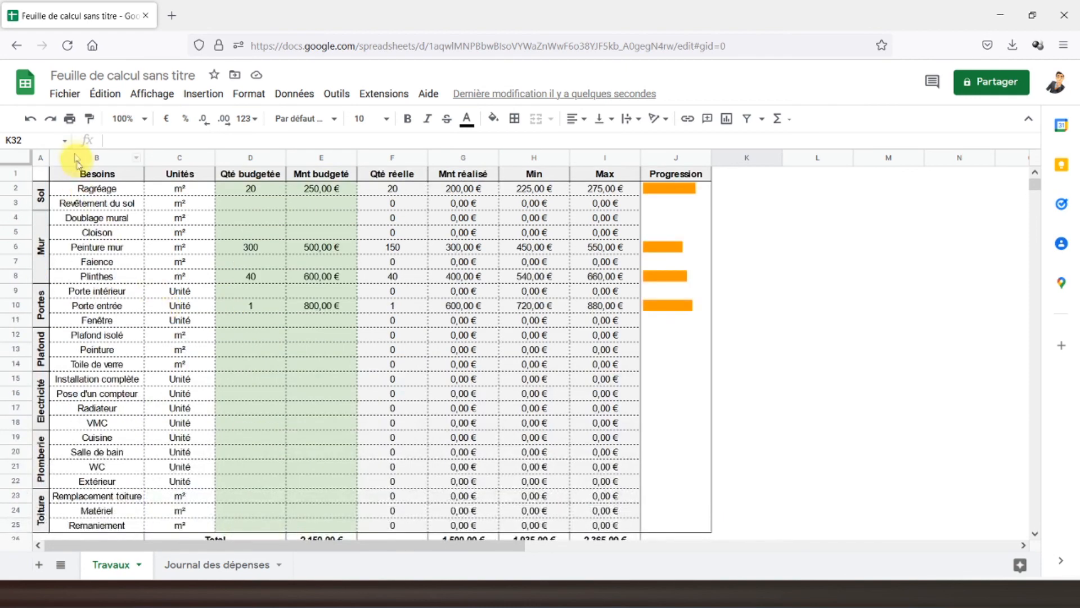
left_click(40, 178)
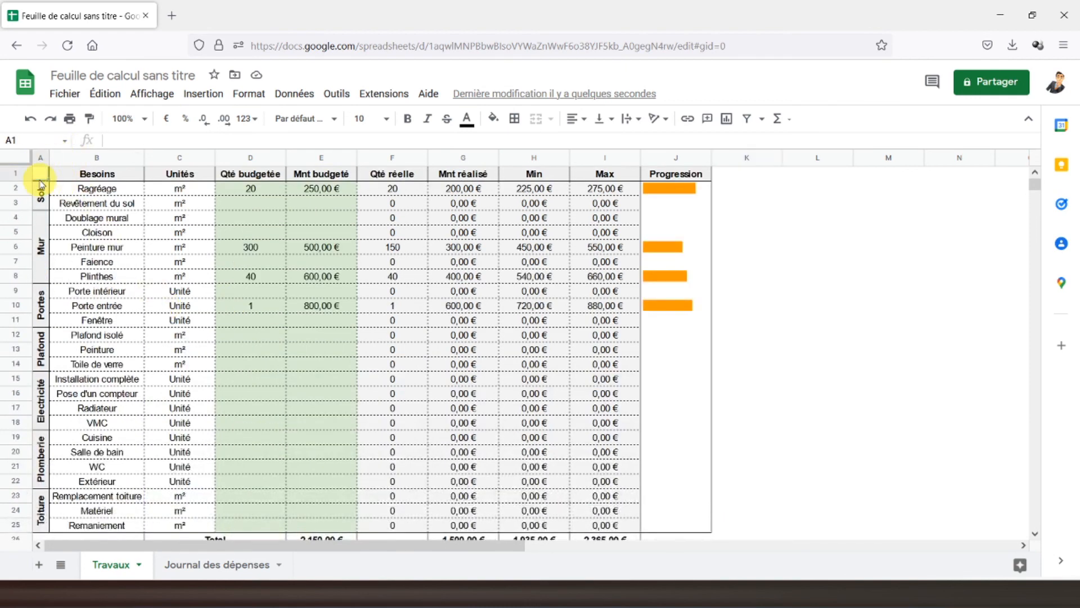